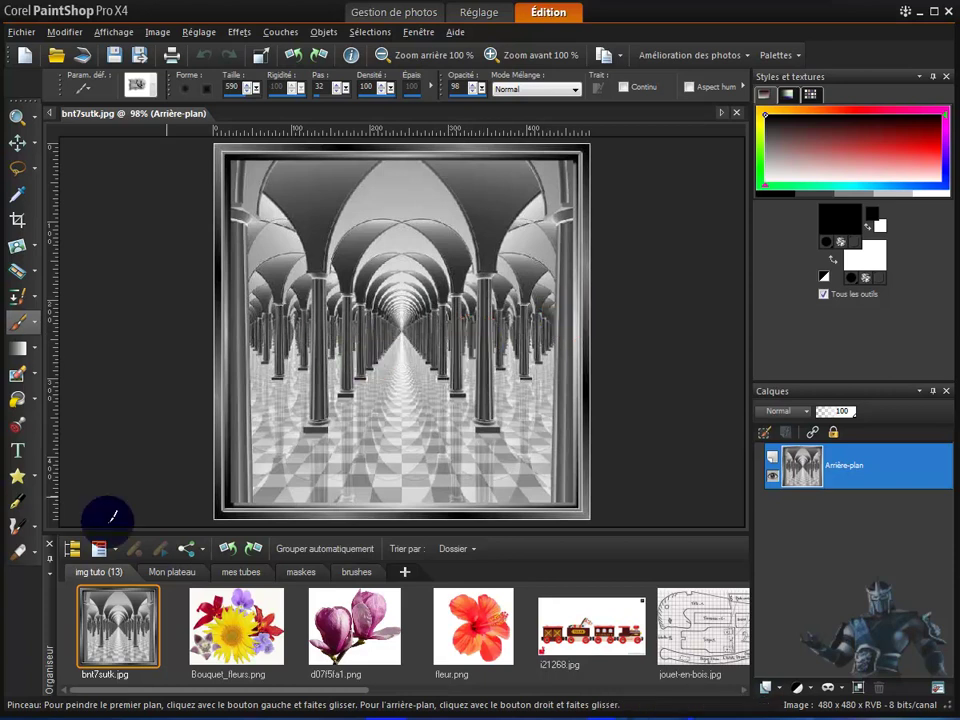
- Switch to Windows Explorer and open the img tuto folder on the desktop
click(90, 717)
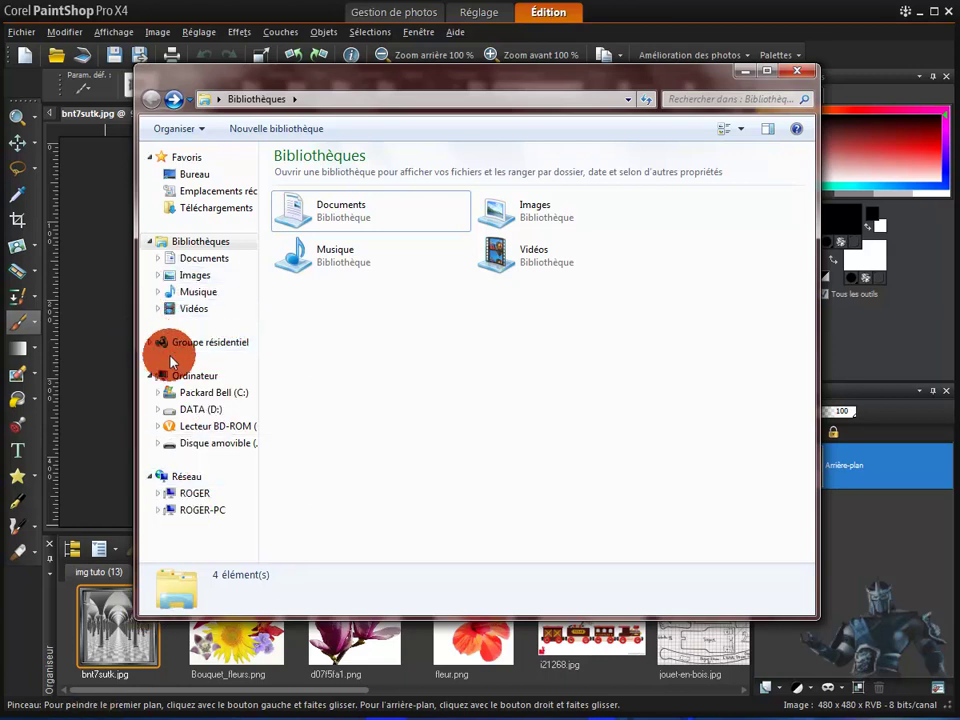
click(194, 175)
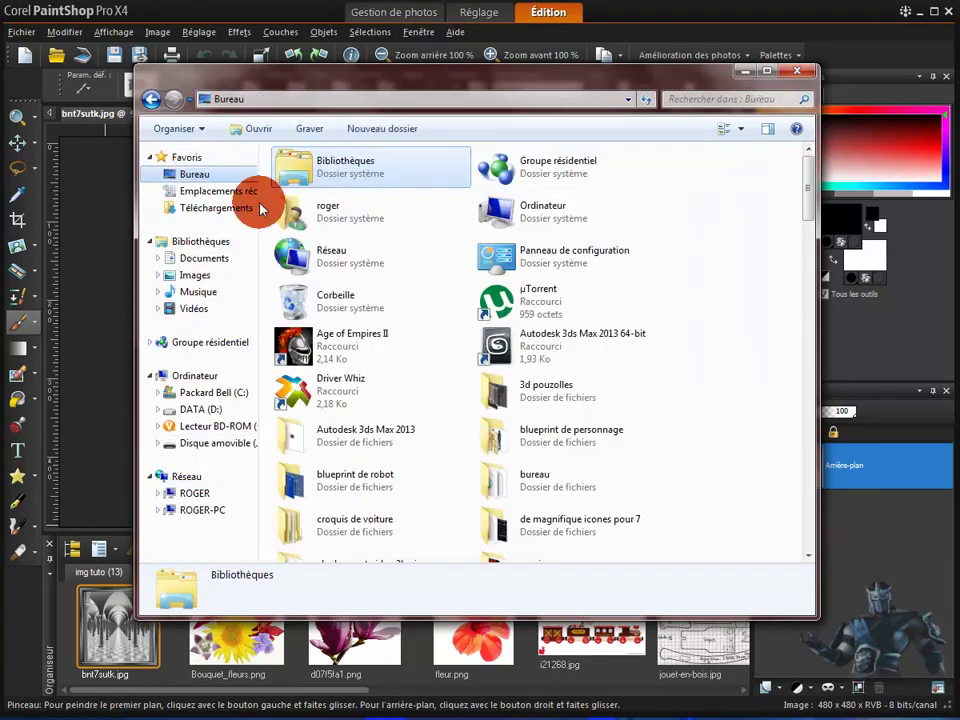
drag(806, 215, 806, 238)
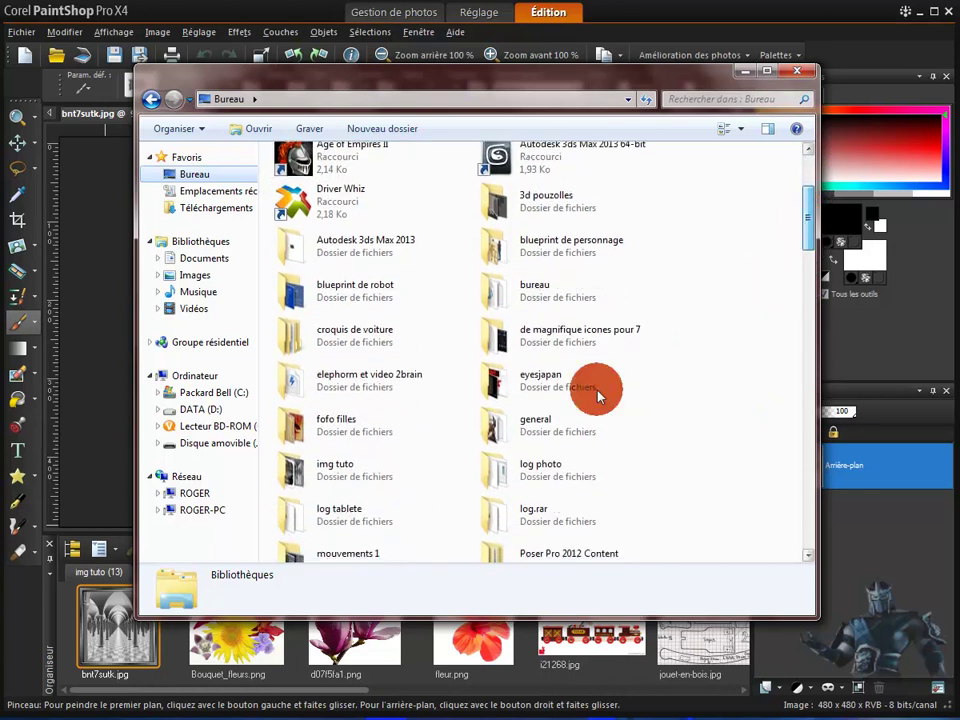
double_click(296, 468)
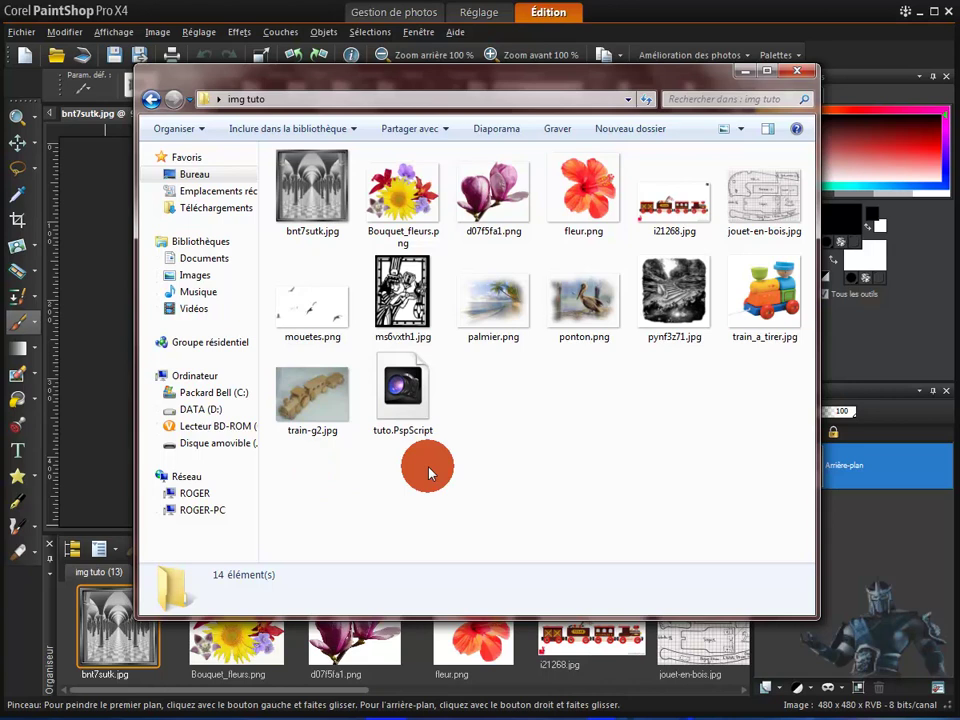
- Copy the files bnt7sutk.jpg, ms6vxth1.jpg and pynf3z71.jpg from the img tuto folder
click(316, 203)
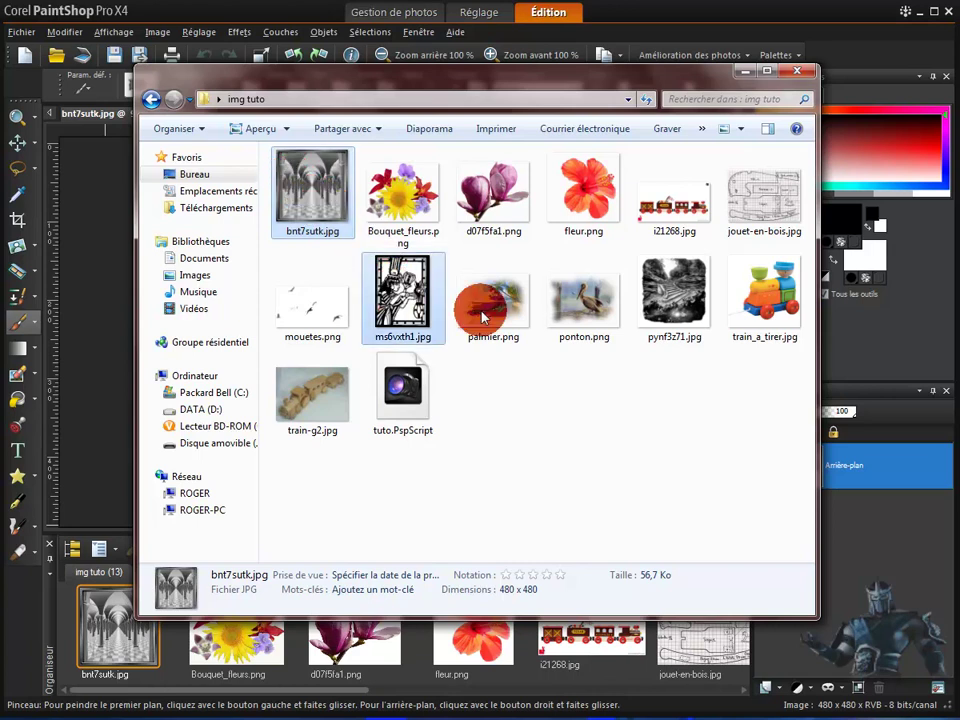
ctrl+click(395, 299)
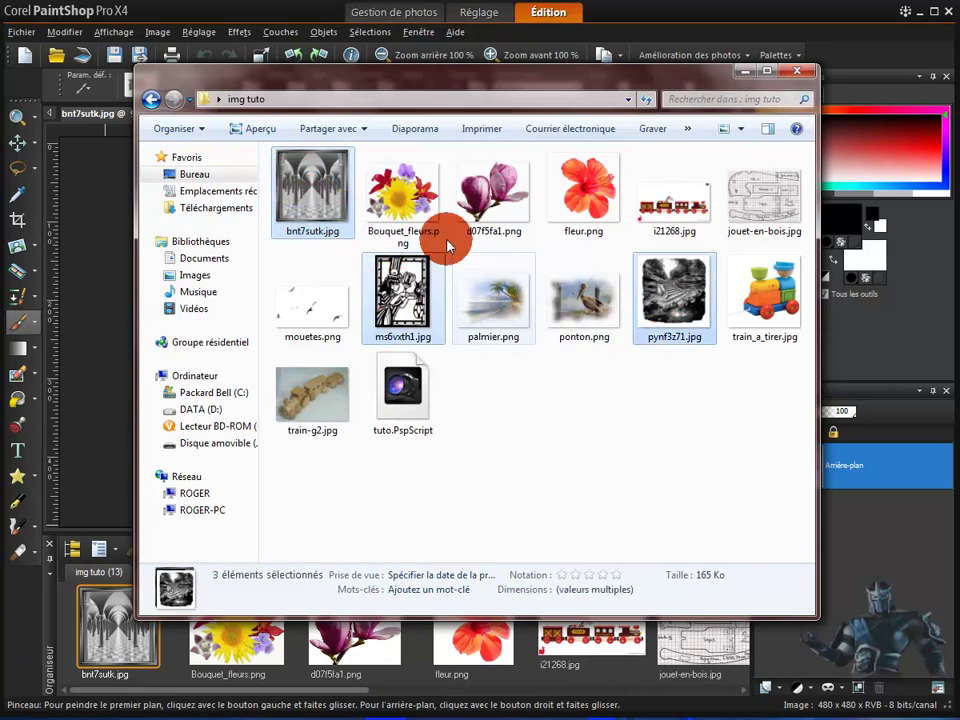
right_click(428, 302)
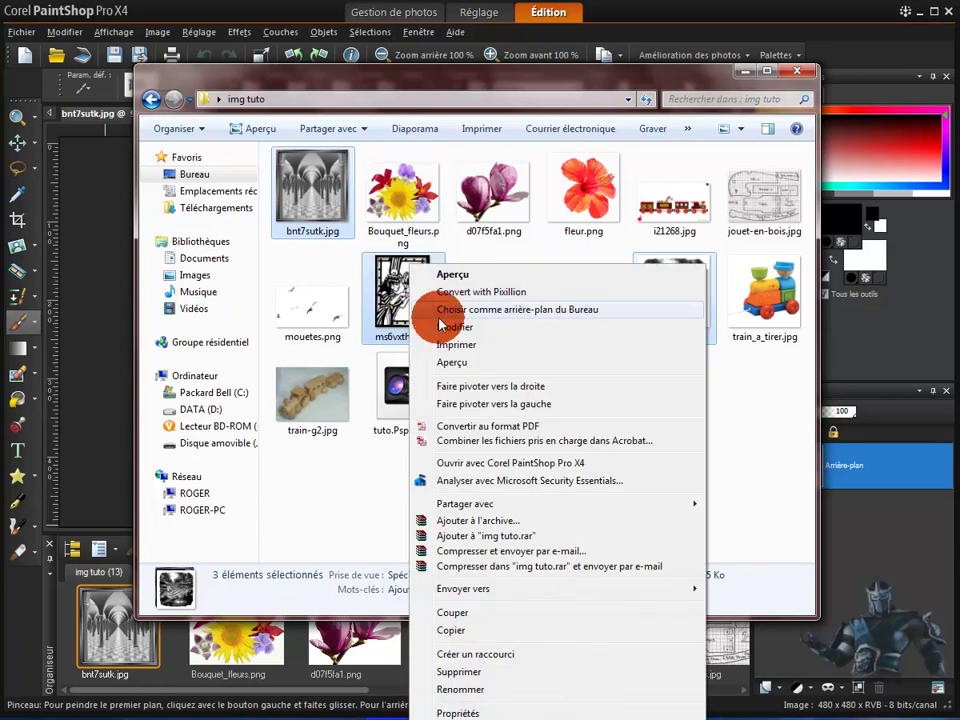
click(452, 631)
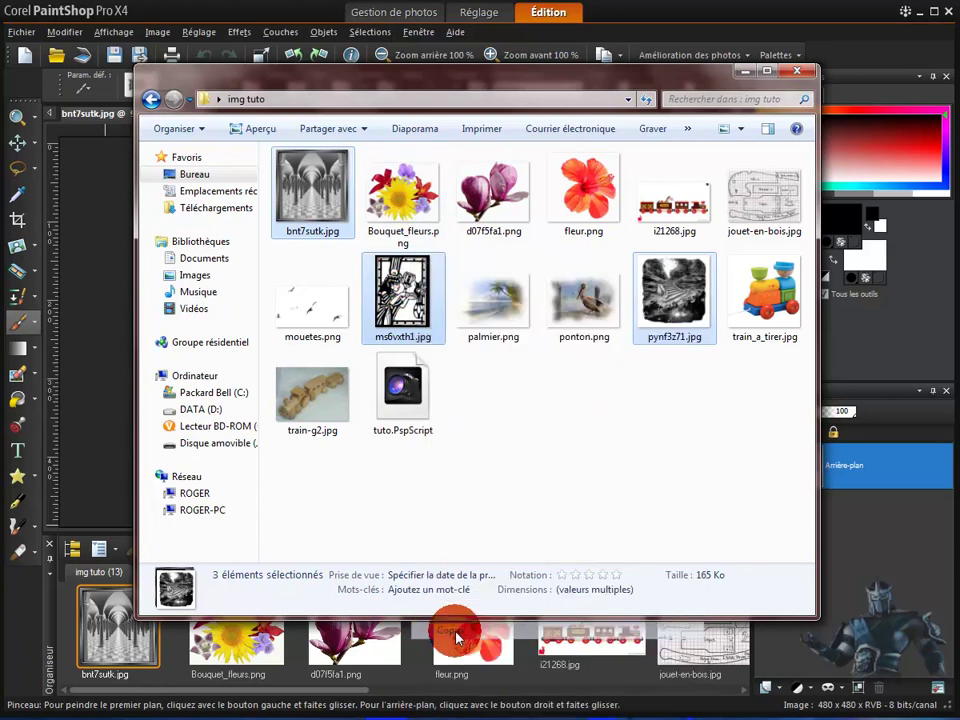
- Paste the copied images into the Masques folder under Documents, Corel PaintShop Pro, 14.0
click(205, 260)
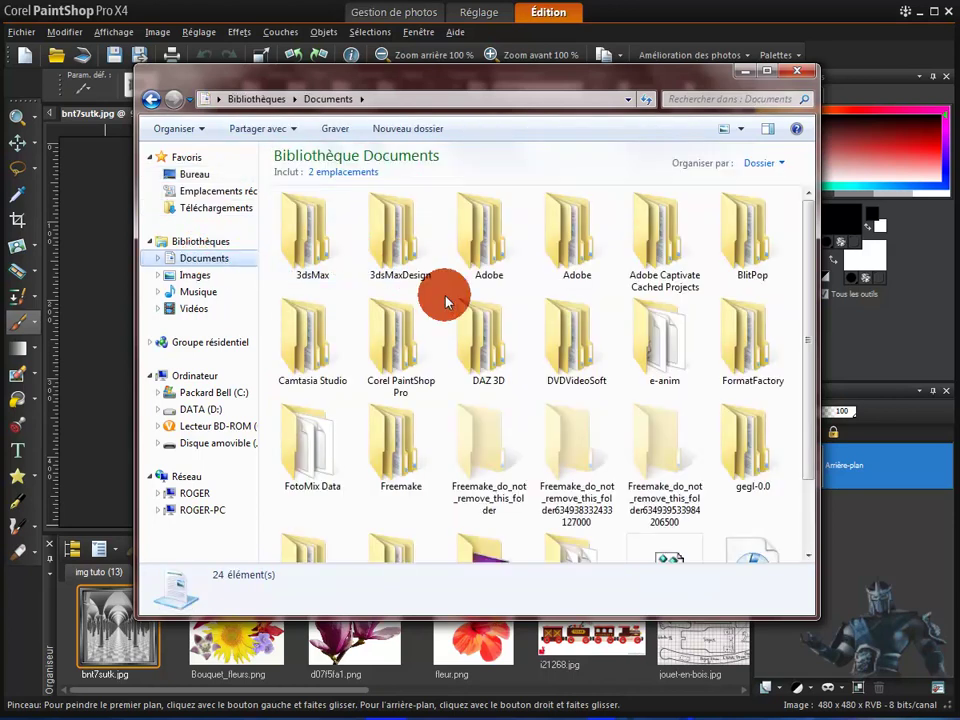
double_click(401, 360)
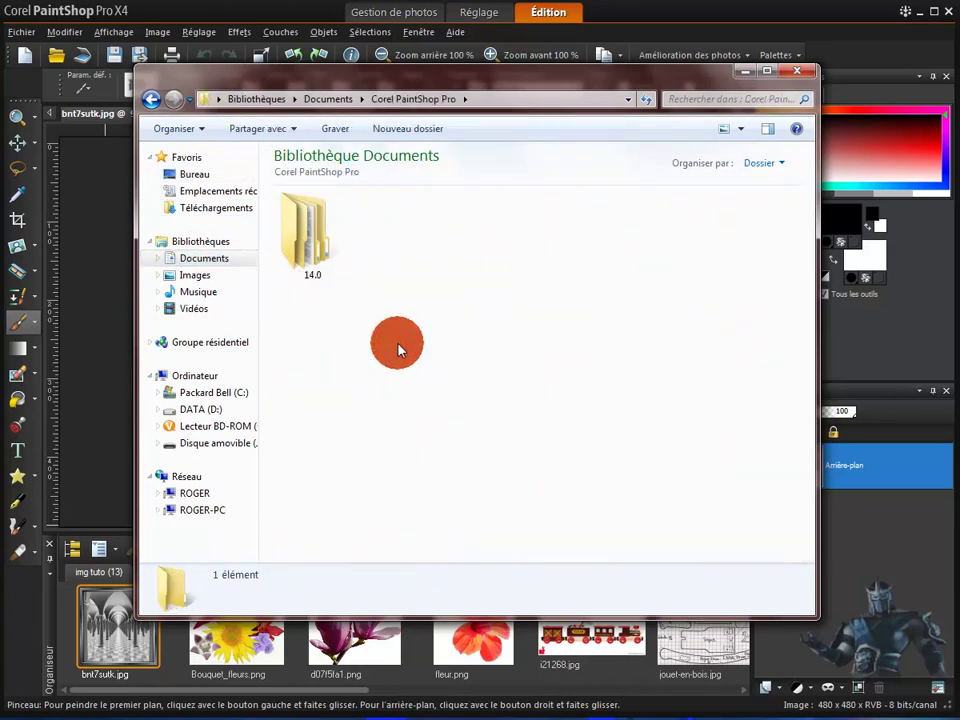
click(312, 252)
double_click(312, 252)
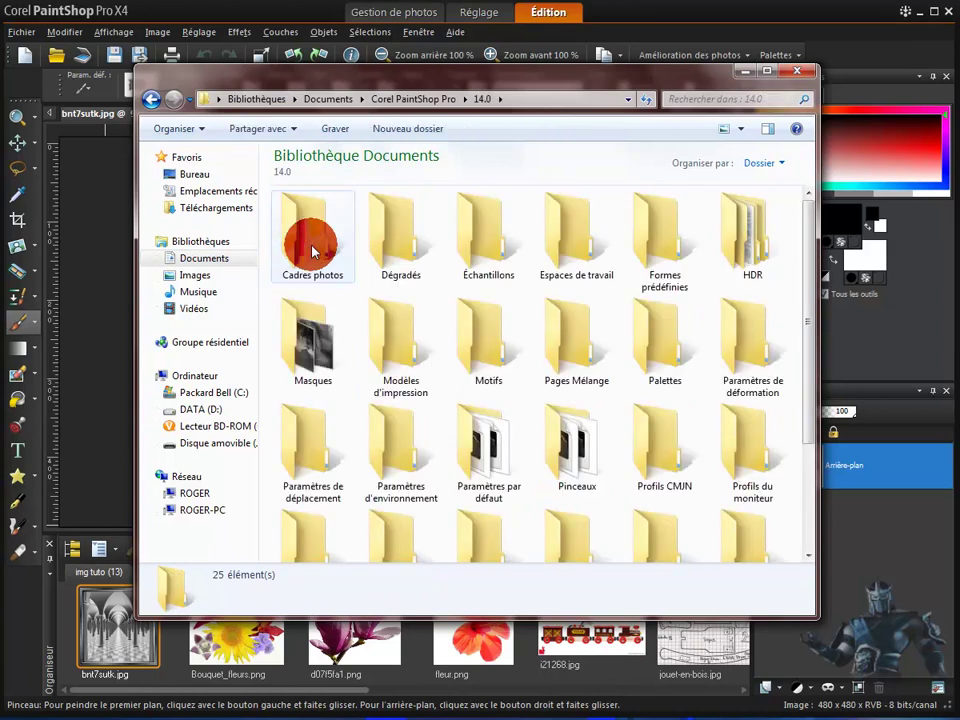
double_click(316, 330)
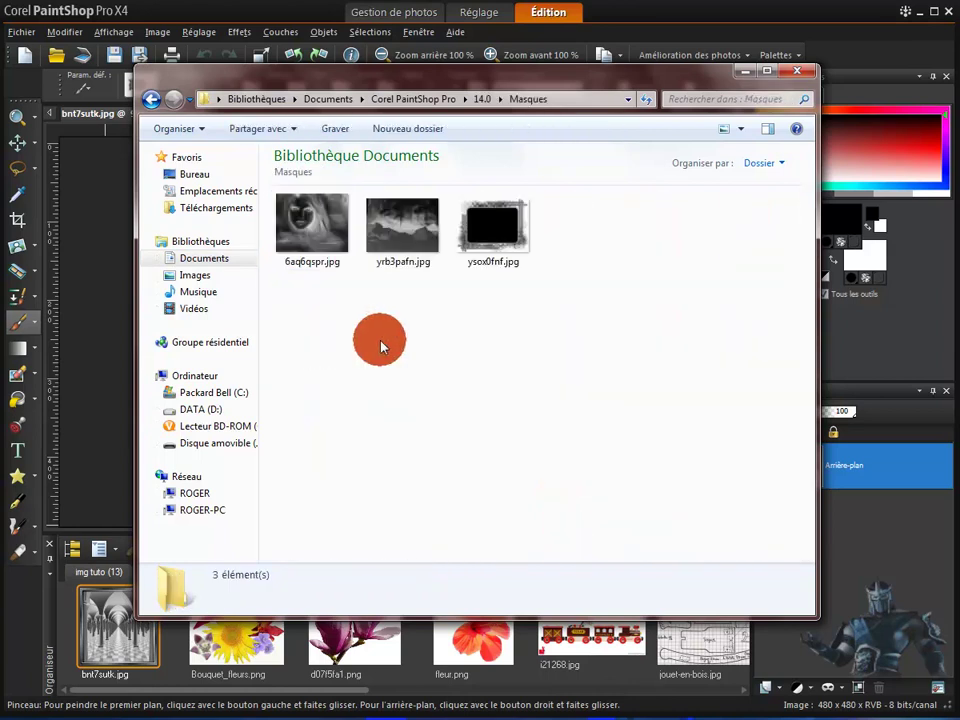
right_click(475, 345)
click(514, 453)
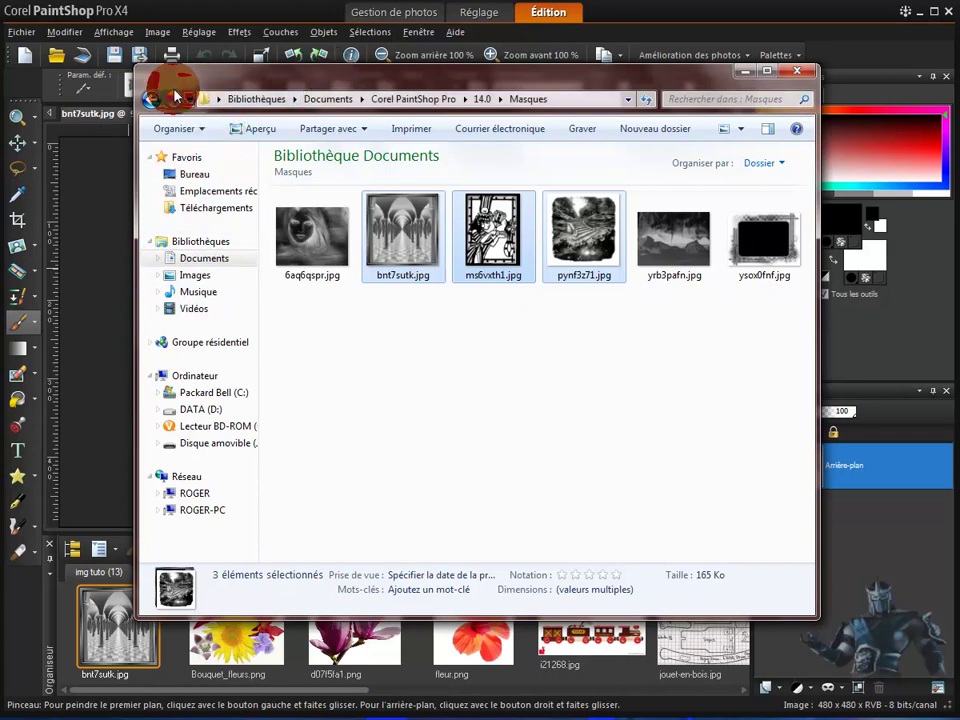
- Return to PaintShop Pro and create a new transparent raster image of 500 x 500 pixels
click(92, 184)
click(24, 55)
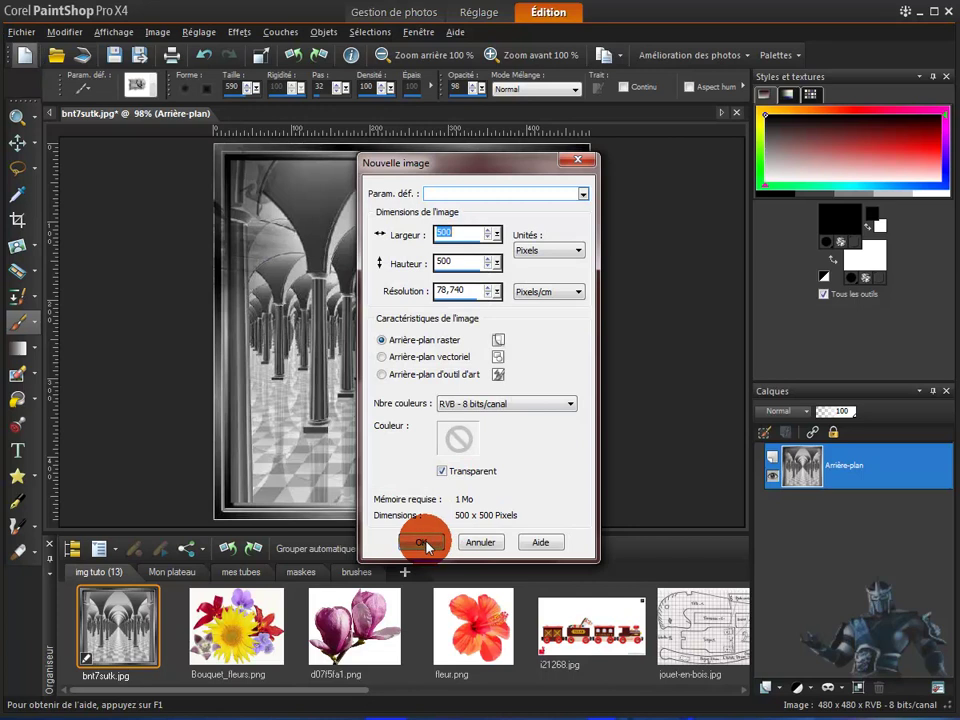
click(422, 543)
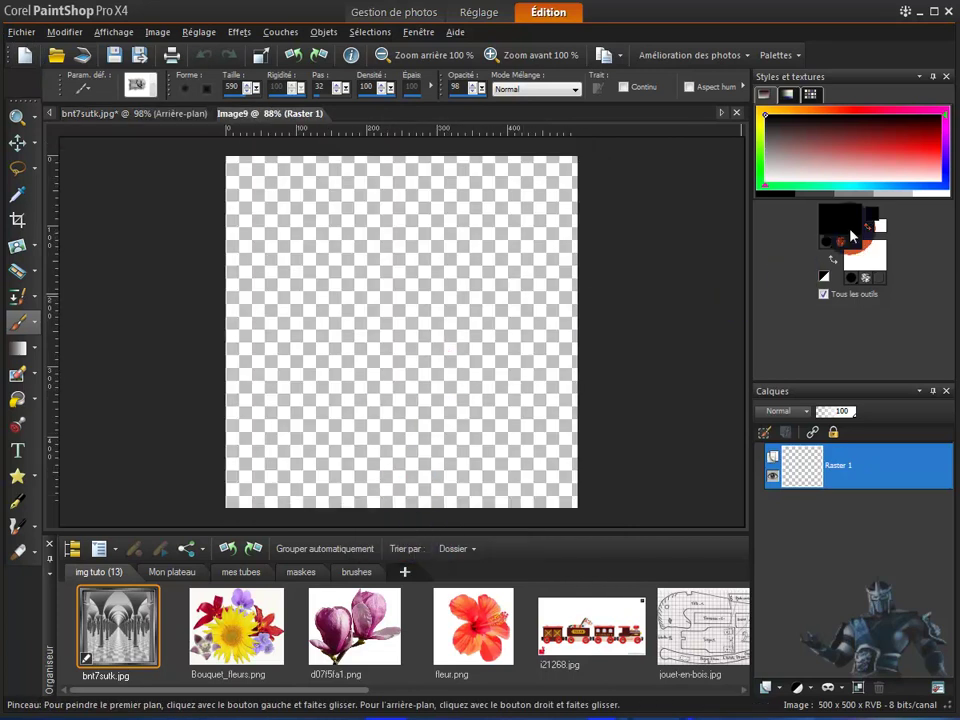
- Fill the empty Raster 1 layer with black using the flood fill tool
click(35, 322)
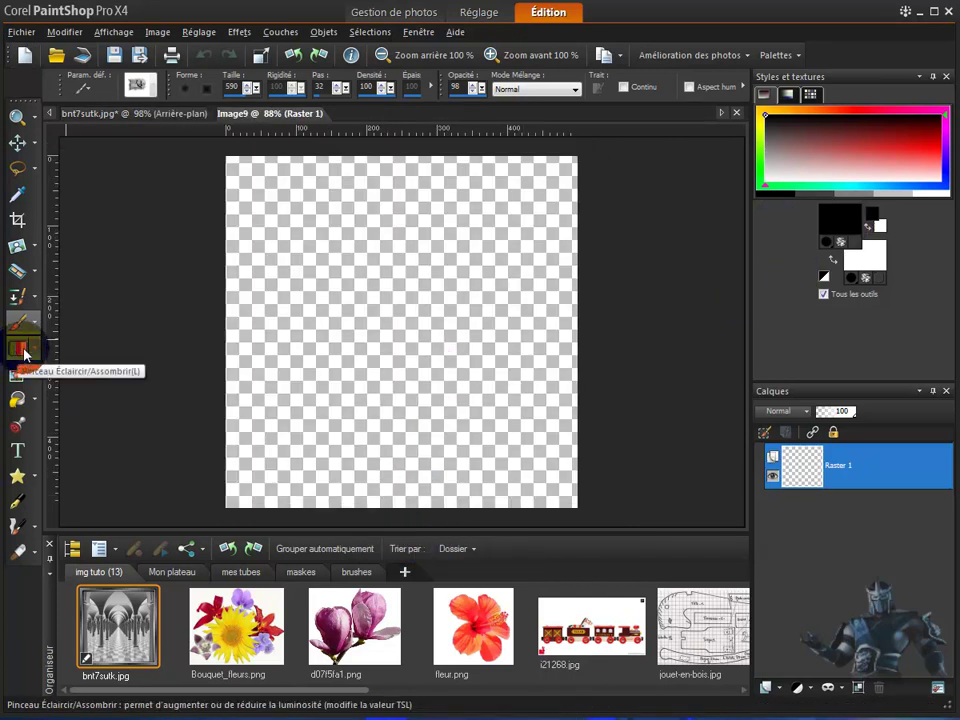
click(17, 398)
click(382, 297)
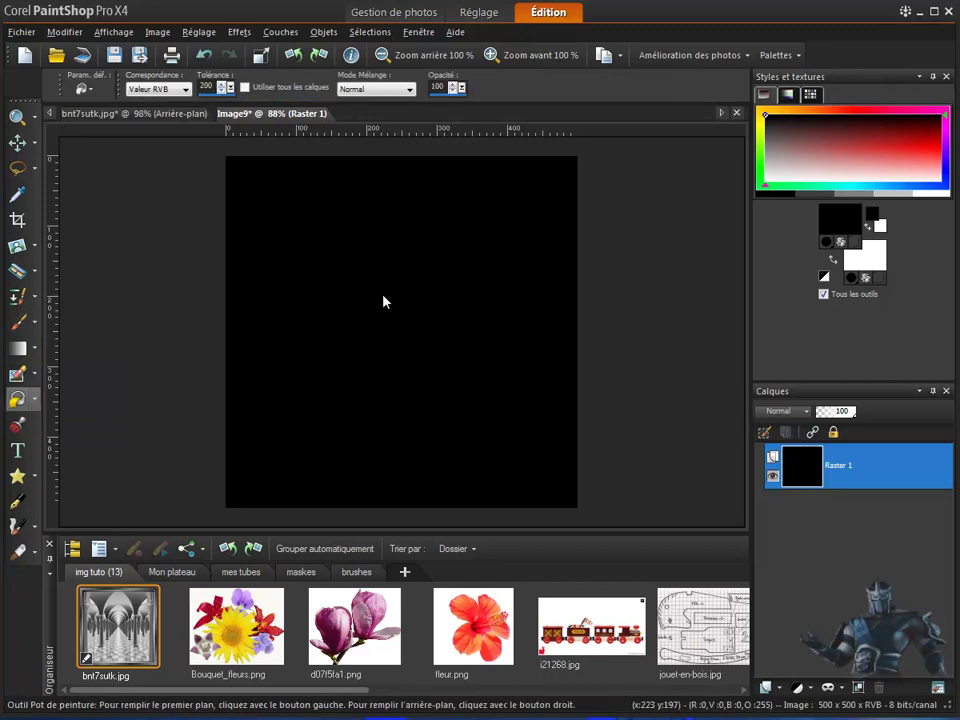
- Load the pynf3z71 mask from disk onto the black layer, fitted to the canvas with inverted transparency
click(278, 32)
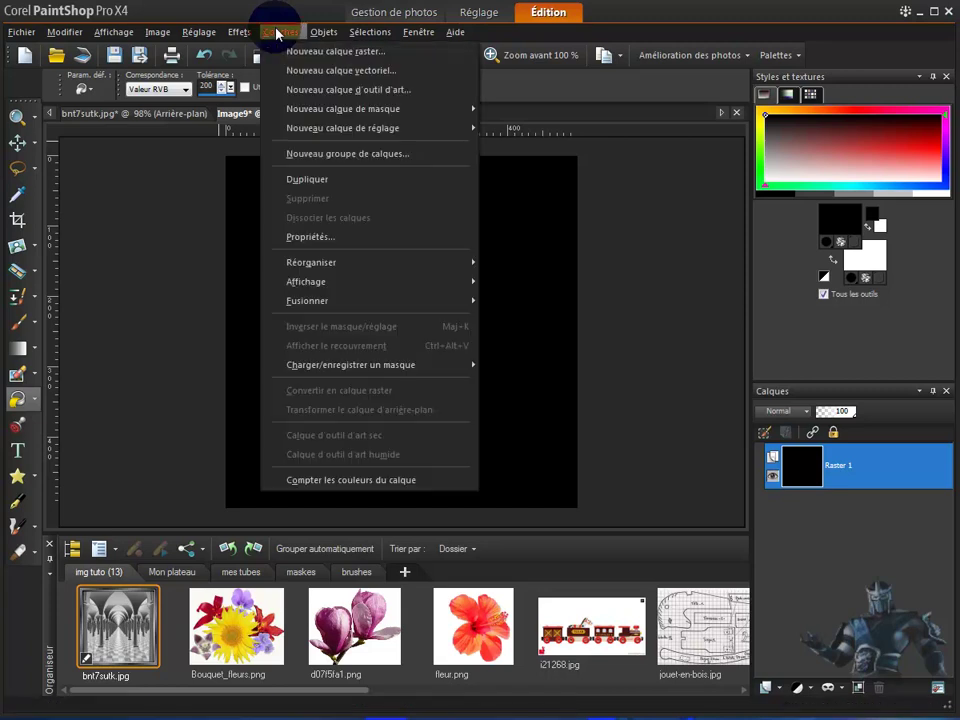
mouse_move(349, 373)
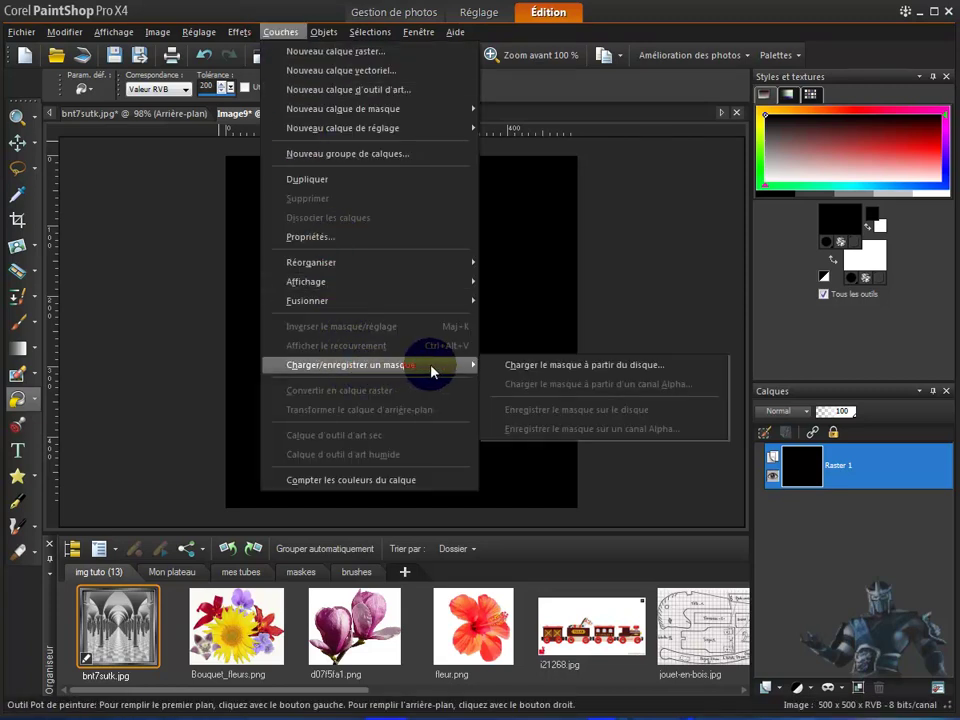
click(572, 366)
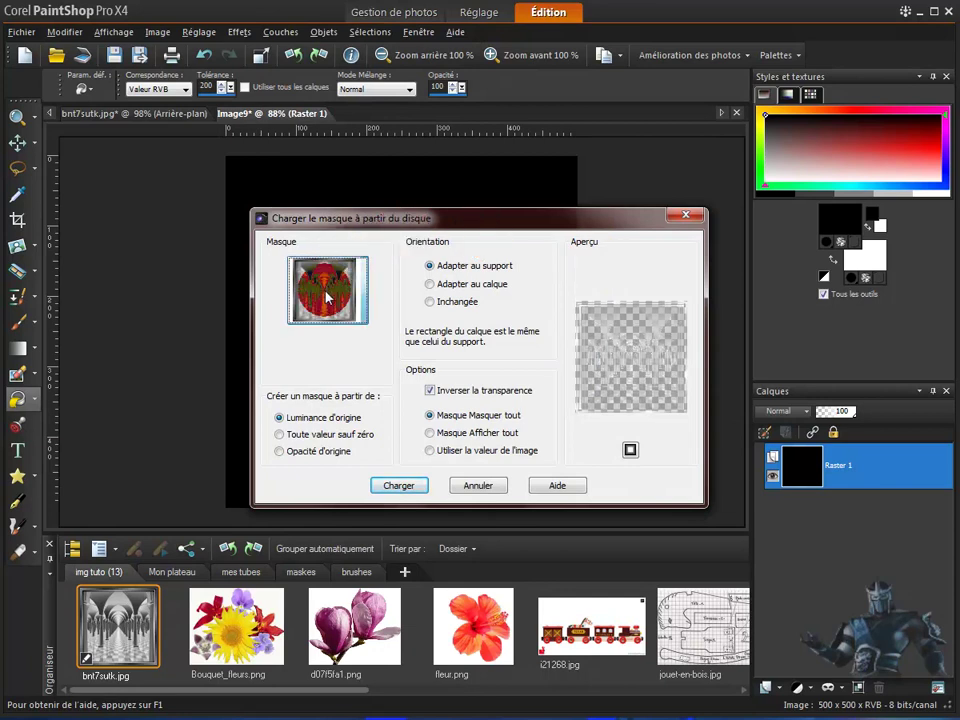
drag(327, 296, 381, 575)
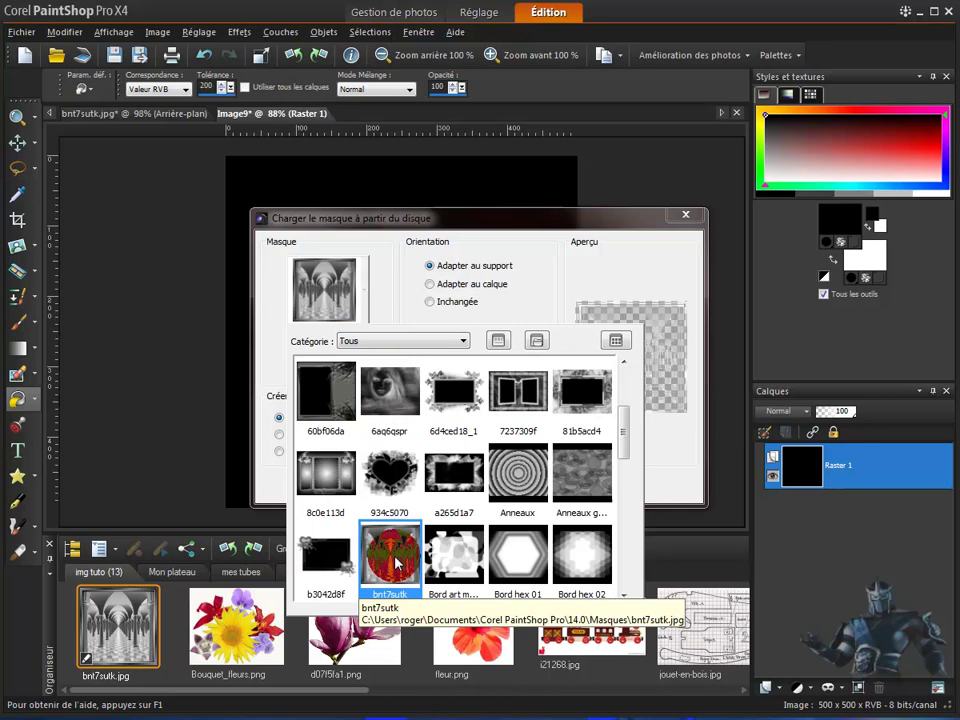
mouse_move(389, 565)
mouse_down()
mouse_move(130, 620)
mouse_move(375, 568)
mouse_move(600, 548)
mouse_move(628, 467)
mouse_move(625, 438)
mouse_move(615, 566)
mouse_up()
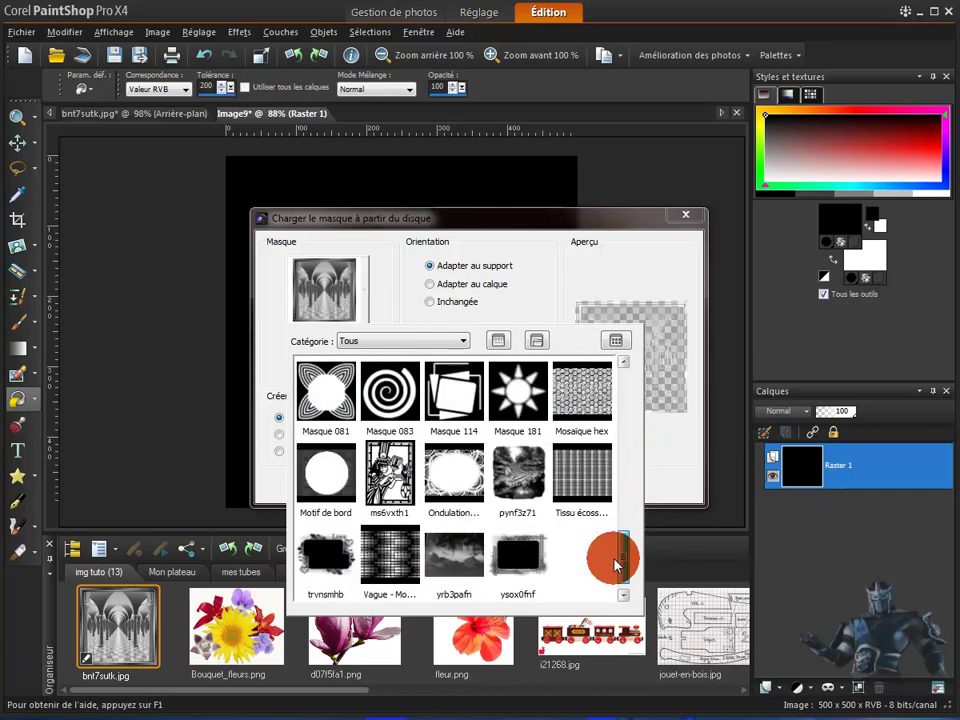
click(390, 475)
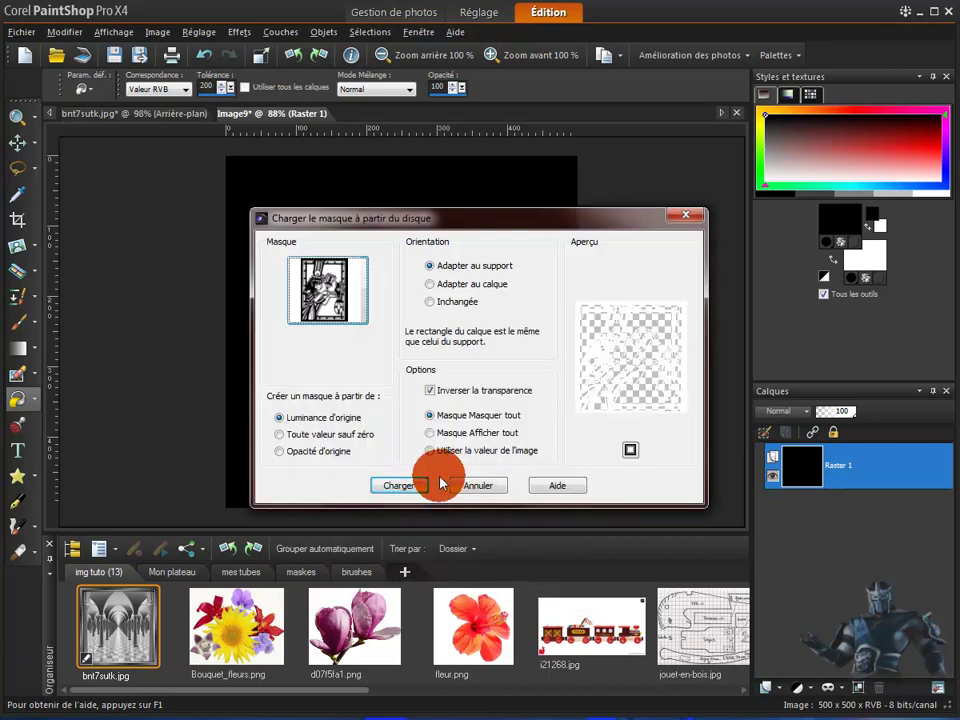
click(338, 300)
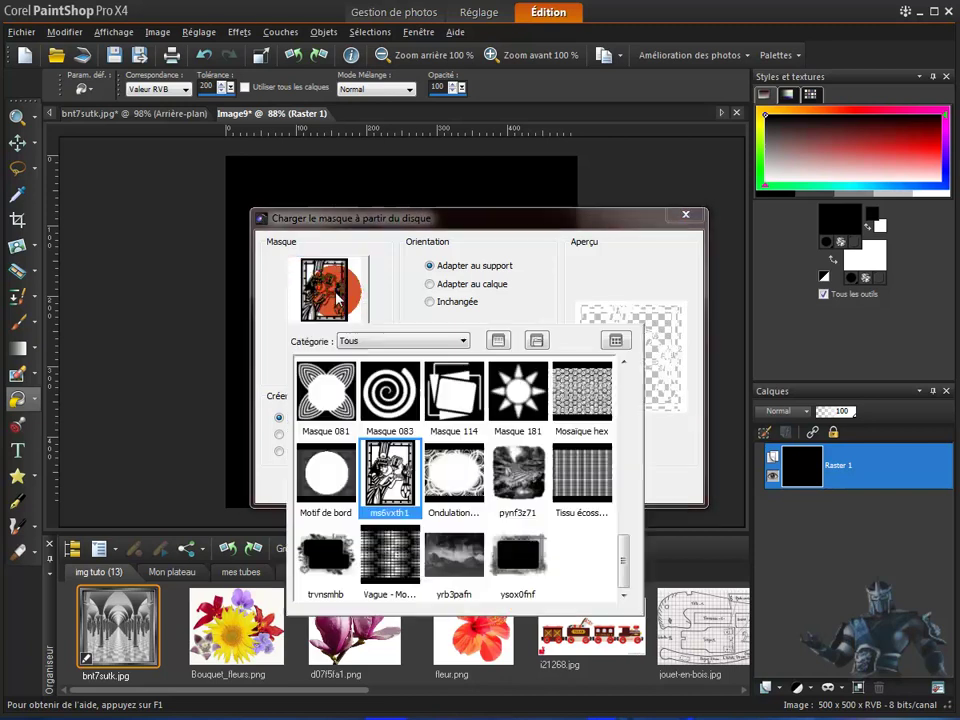
click(518, 472)
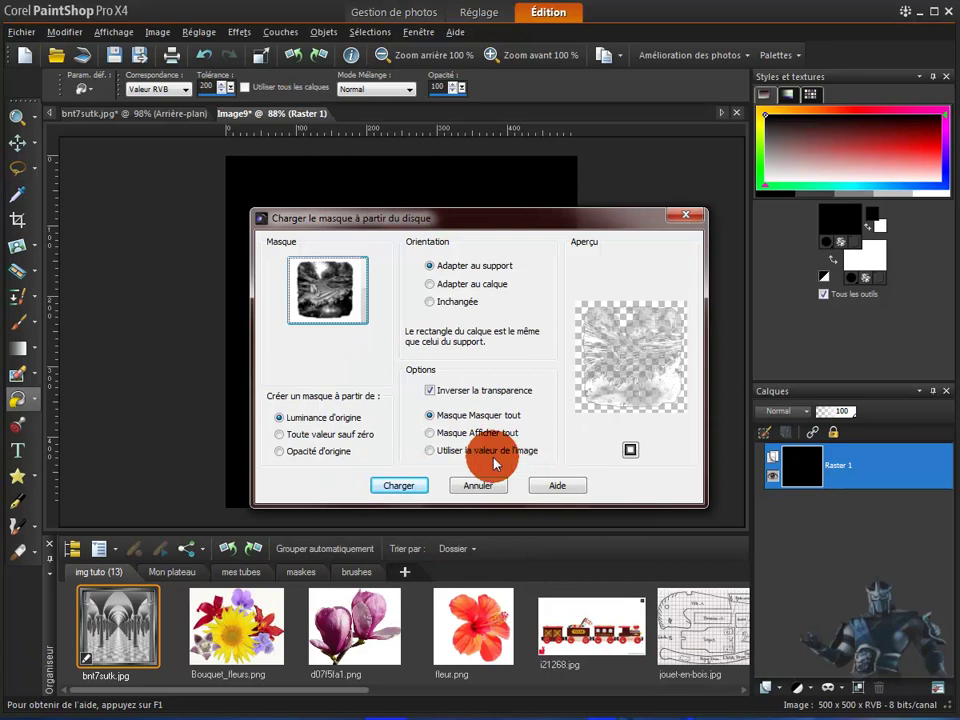
click(398, 486)
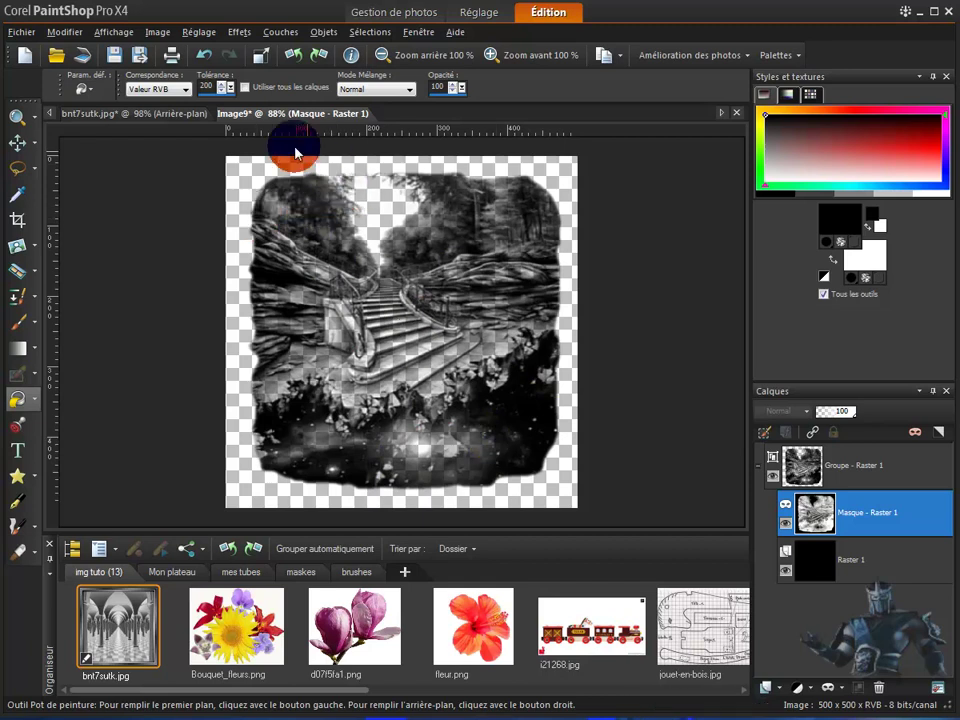
- Create a second new transparent image of 500 x 500 pixels
click(25, 55)
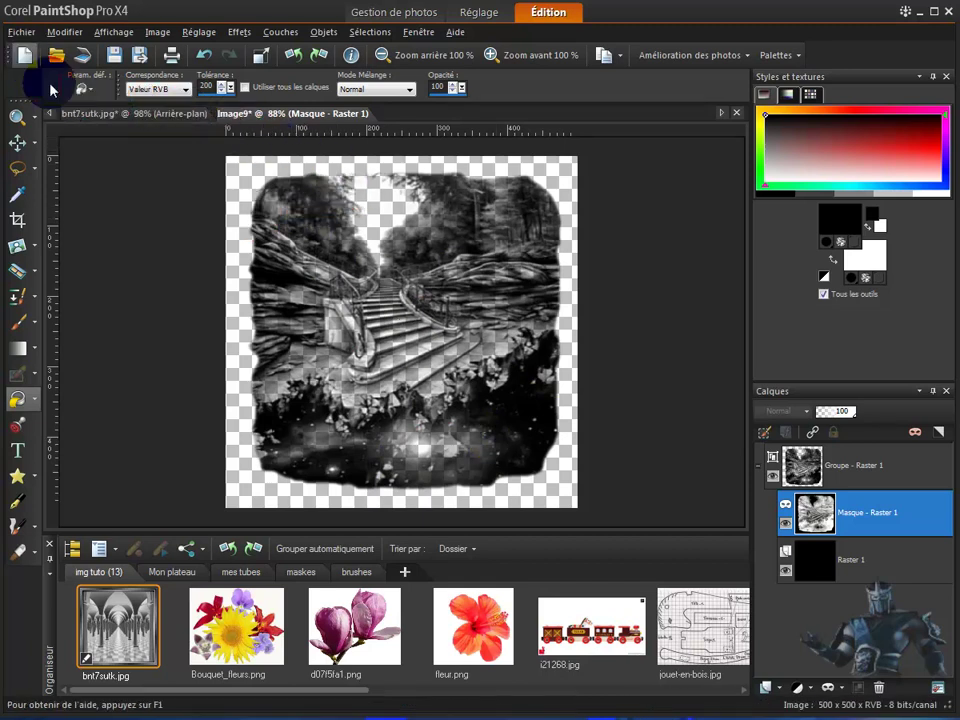
click(442, 472)
click(424, 544)
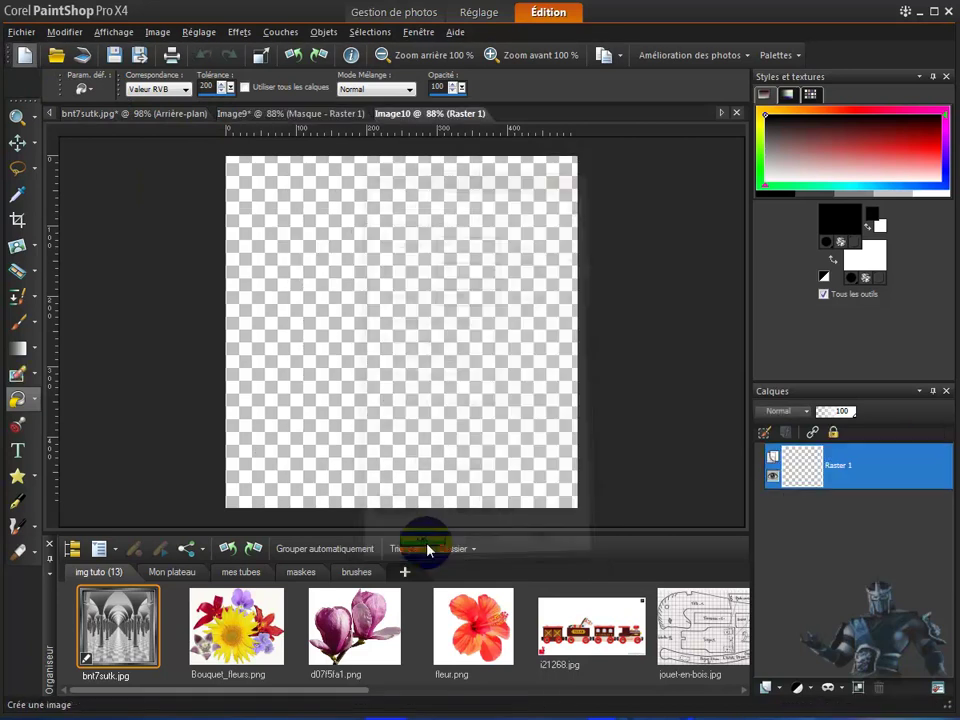
- Turn off inverted transparency in the load-mask options and try loading the pynf3z71 mask onto the empty layer
click(280, 31)
mouse_move(439, 369)
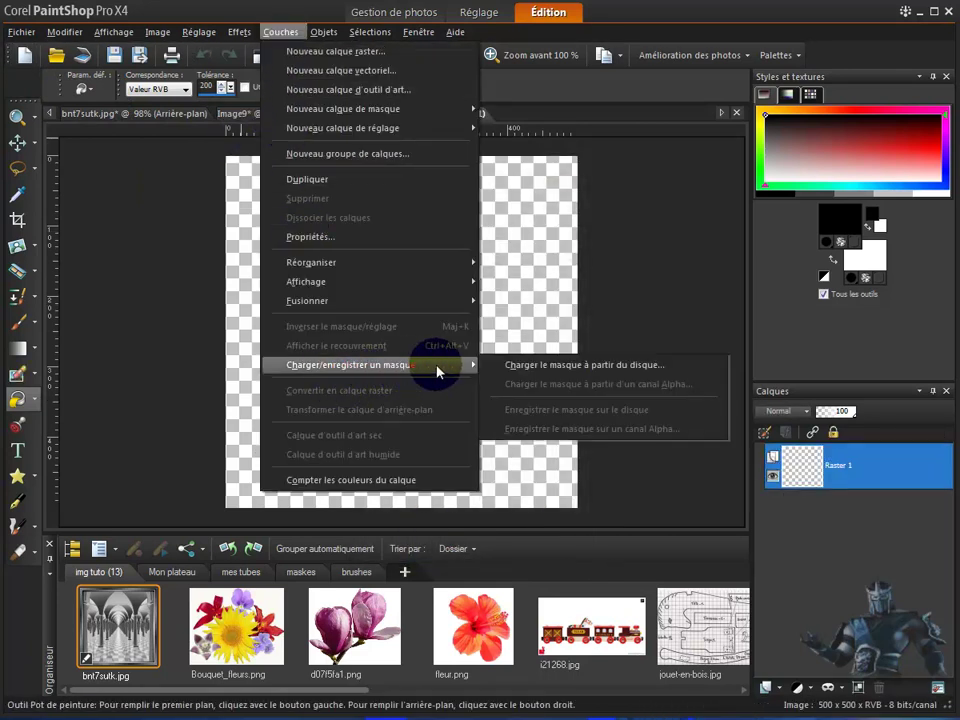
click(545, 366)
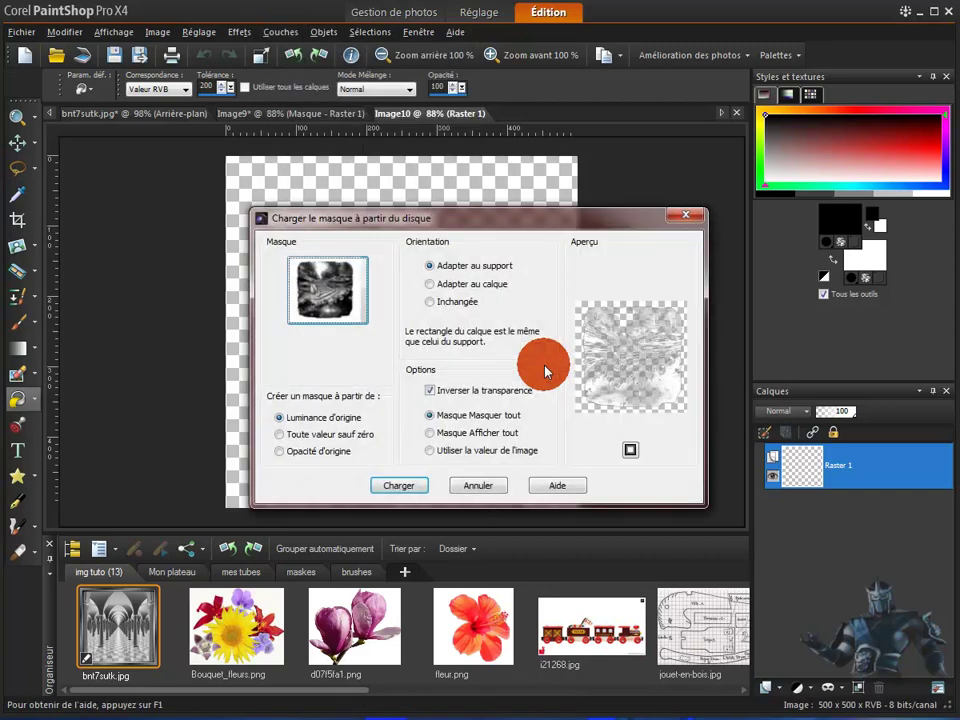
click(430, 391)
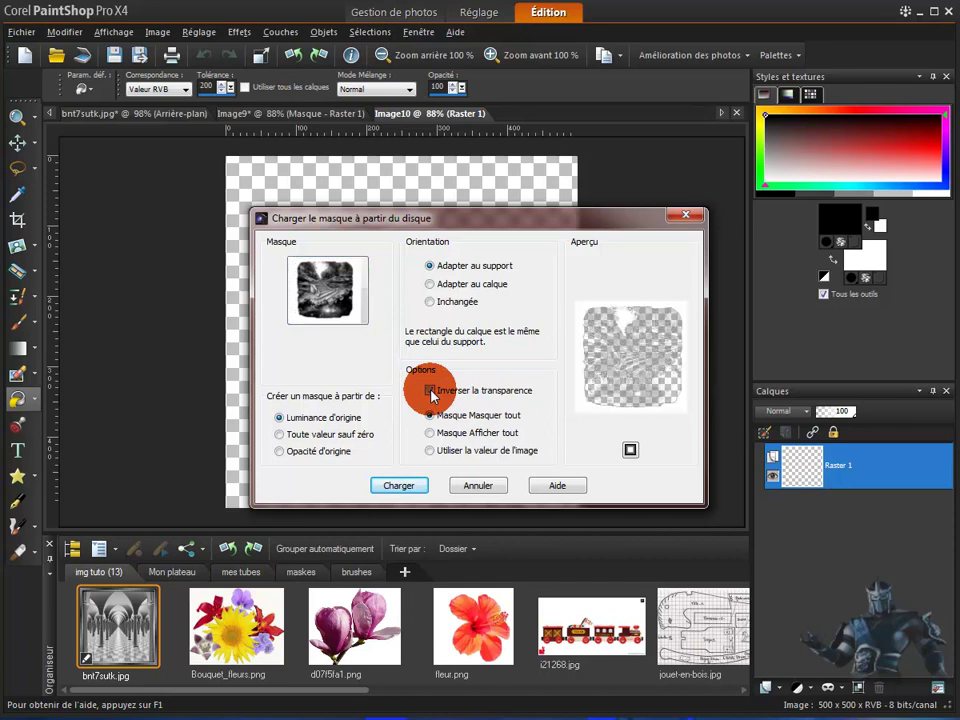
click(400, 486)
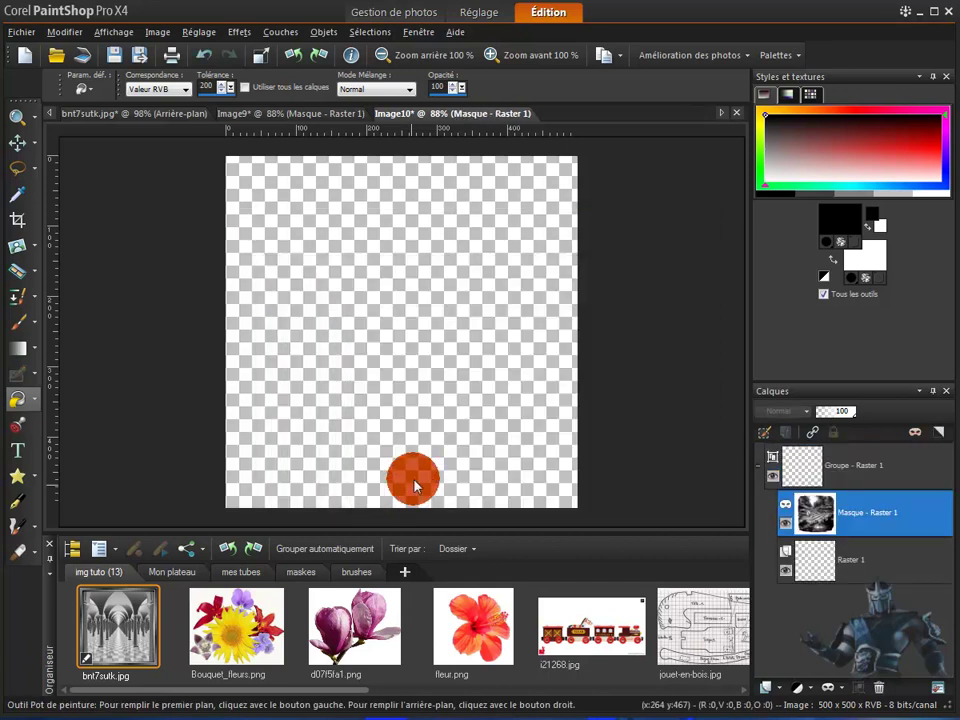
- Undo the mask load and fill the second image's empty layer with black
click(204, 55)
click(298, 372)
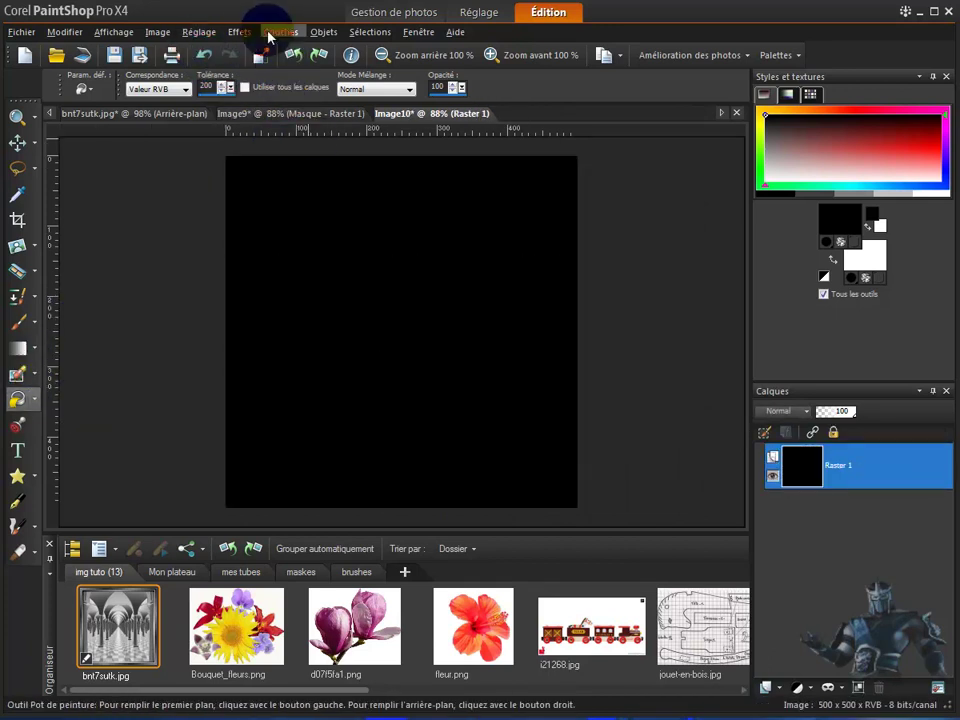
- Load the pynf3z71 mask onto the black layer without inverted transparency and compare the result with Image9
click(278, 32)
mouse_move(393, 367)
click(522, 367)
click(396, 486)
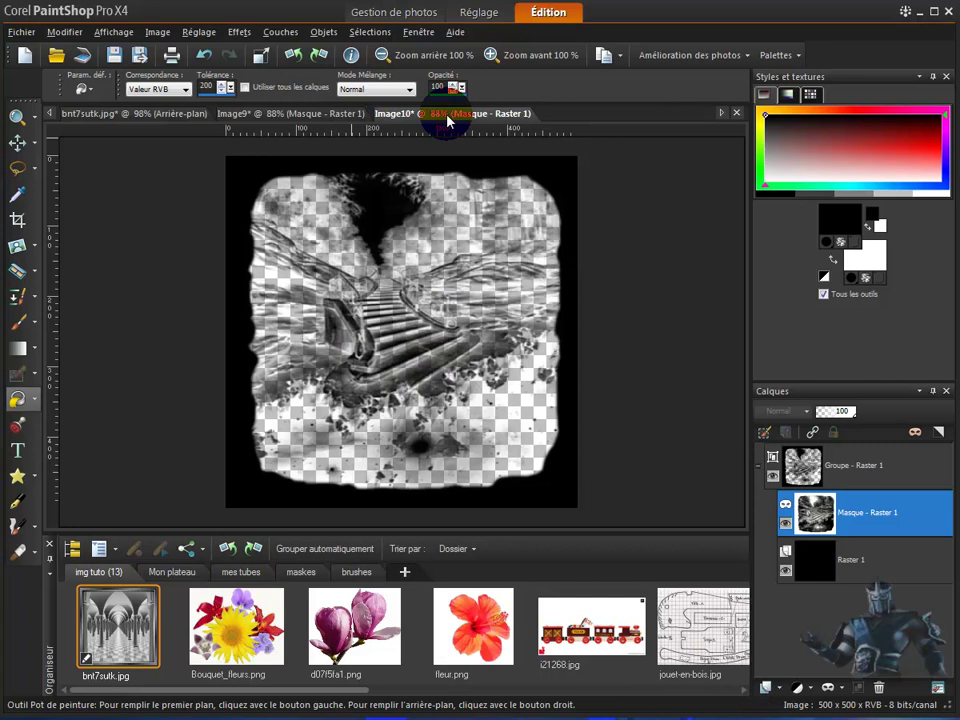
click(322, 117)
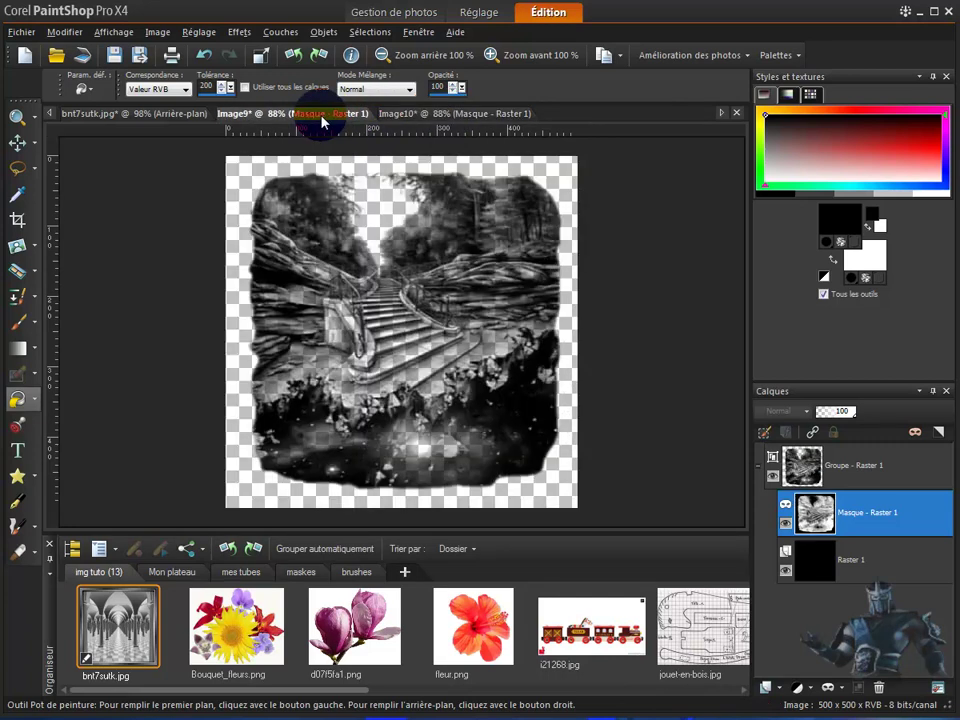
- Compare the inverted mask result in Image9 with the non-inverted mask result in Image10
click(405, 118)
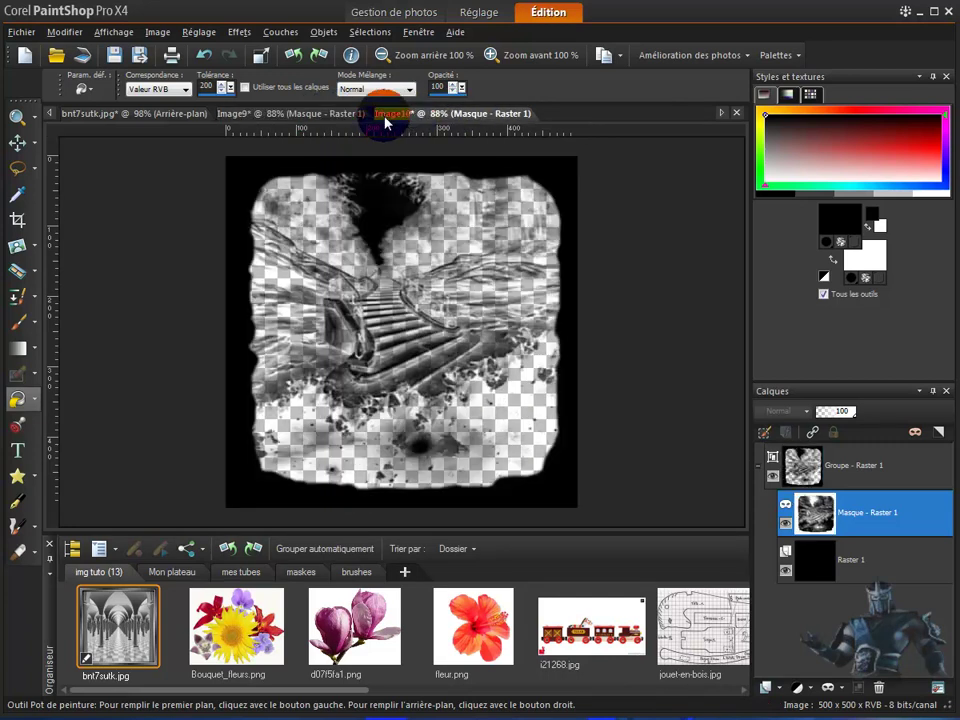
click(315, 117)
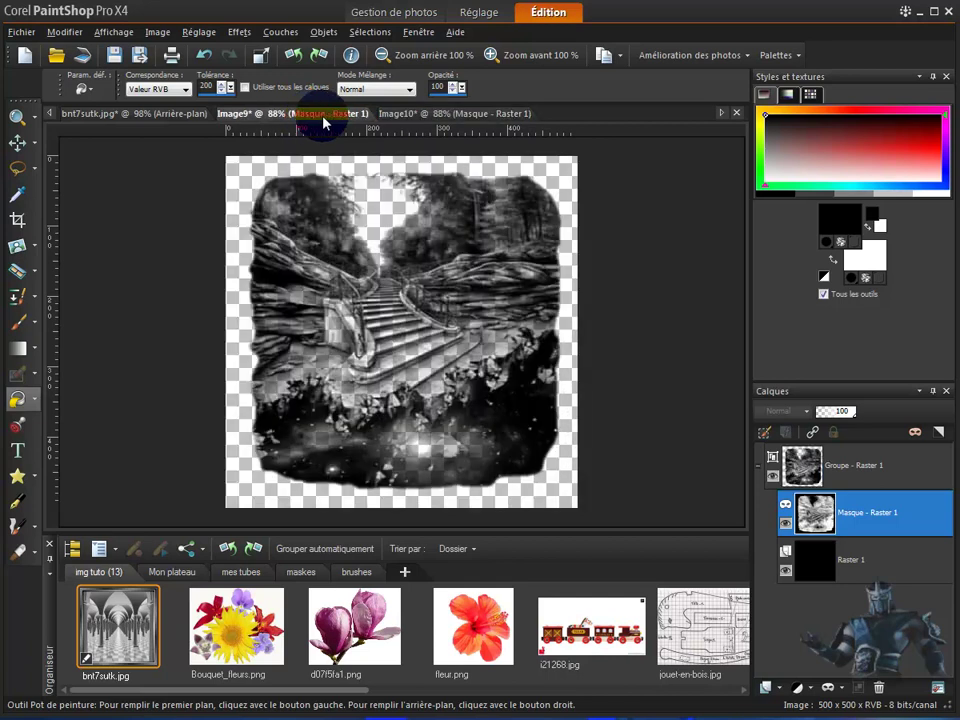
click(405, 116)
click(311, 117)
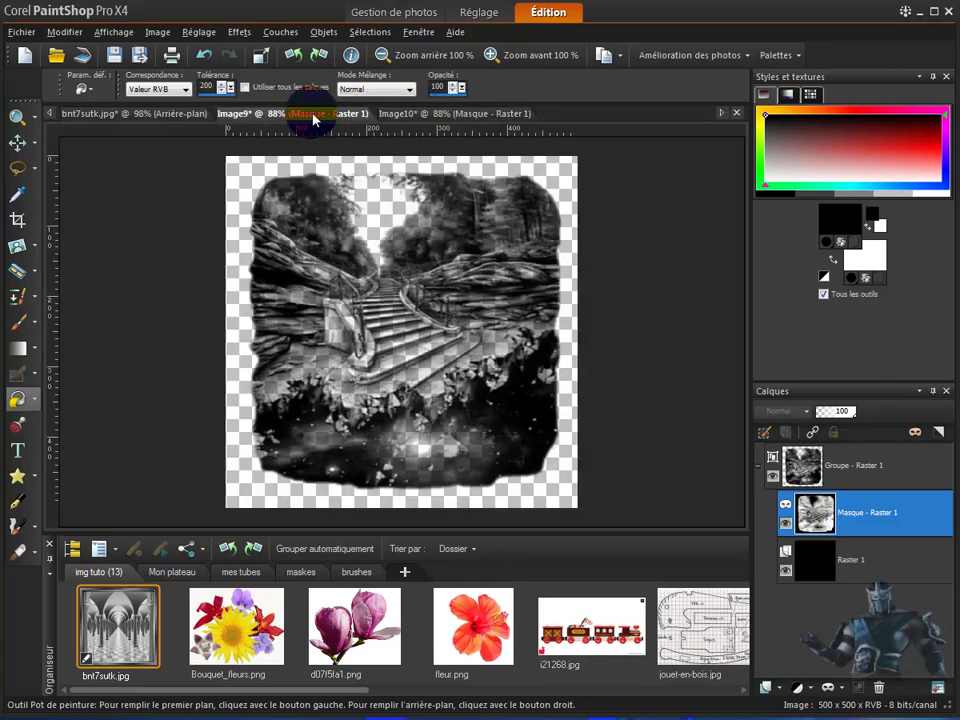
click(445, 117)
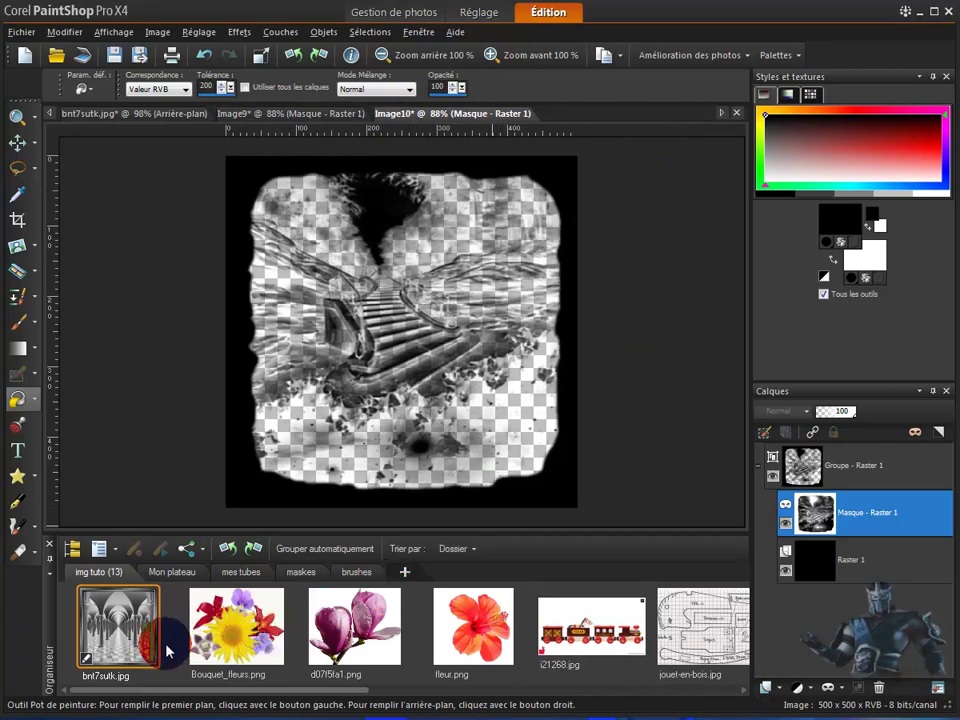
- Browse the organiser's image collections and open ponton.png from the brushes collection
click(245, 574)
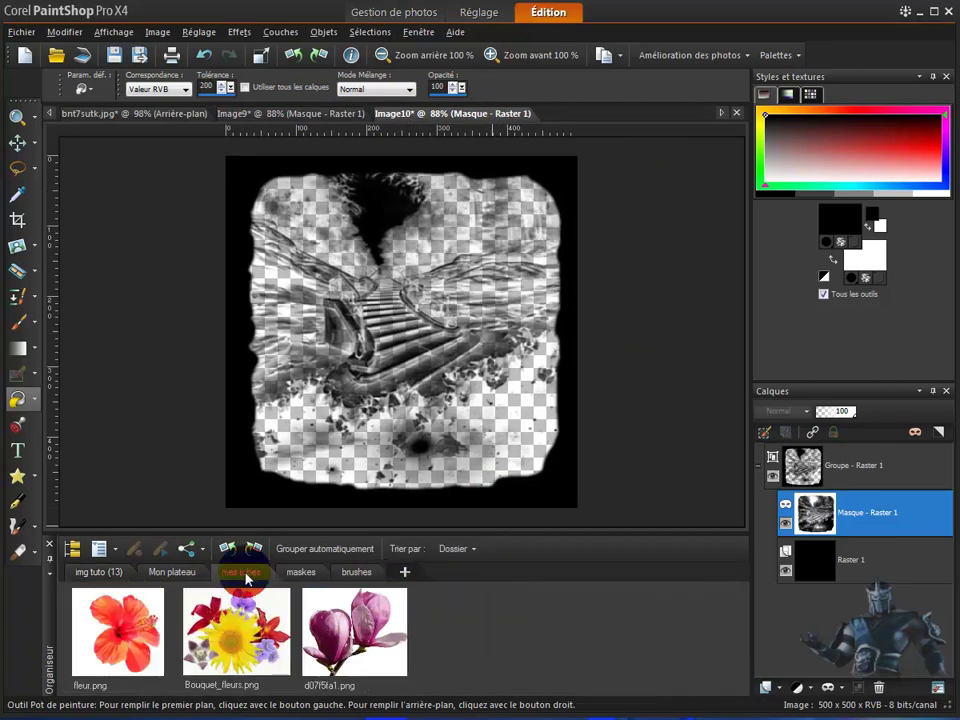
click(350, 573)
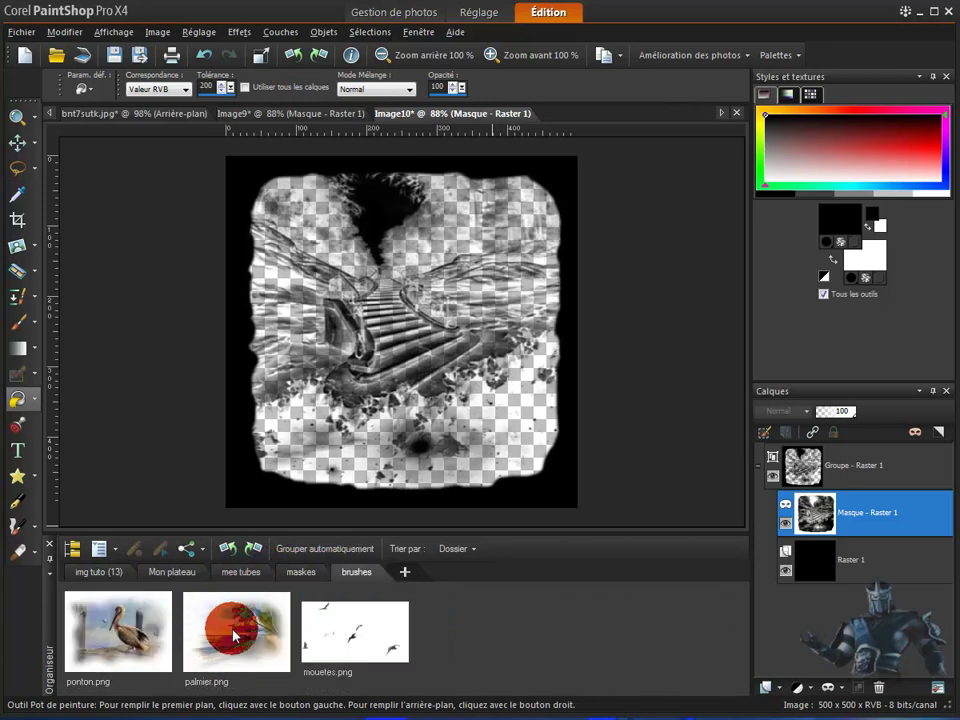
double_click(135, 640)
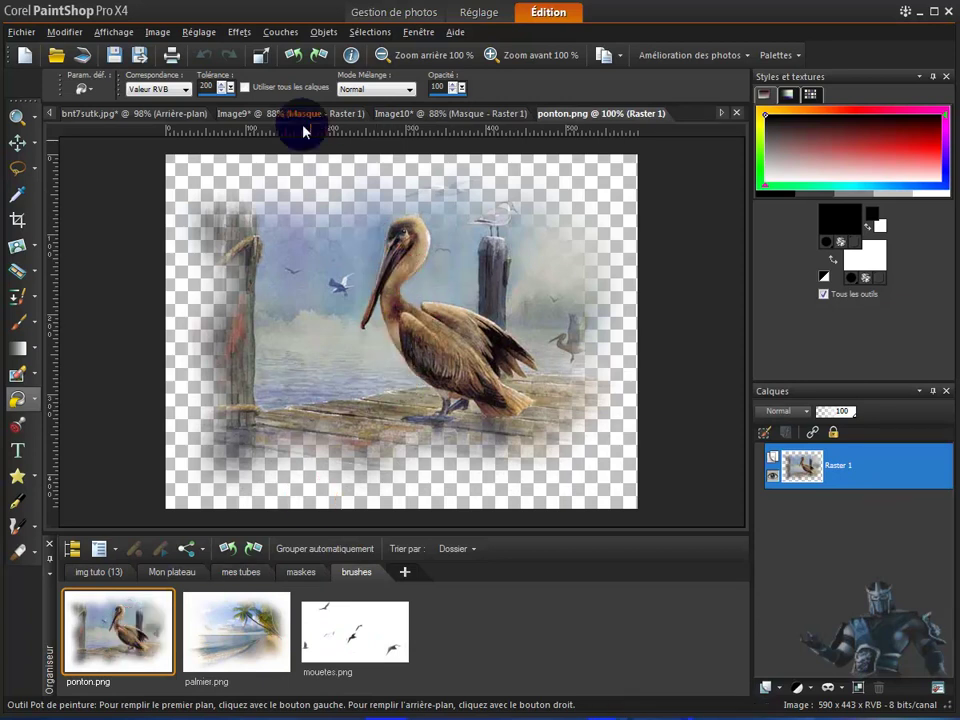
click(280, 32)
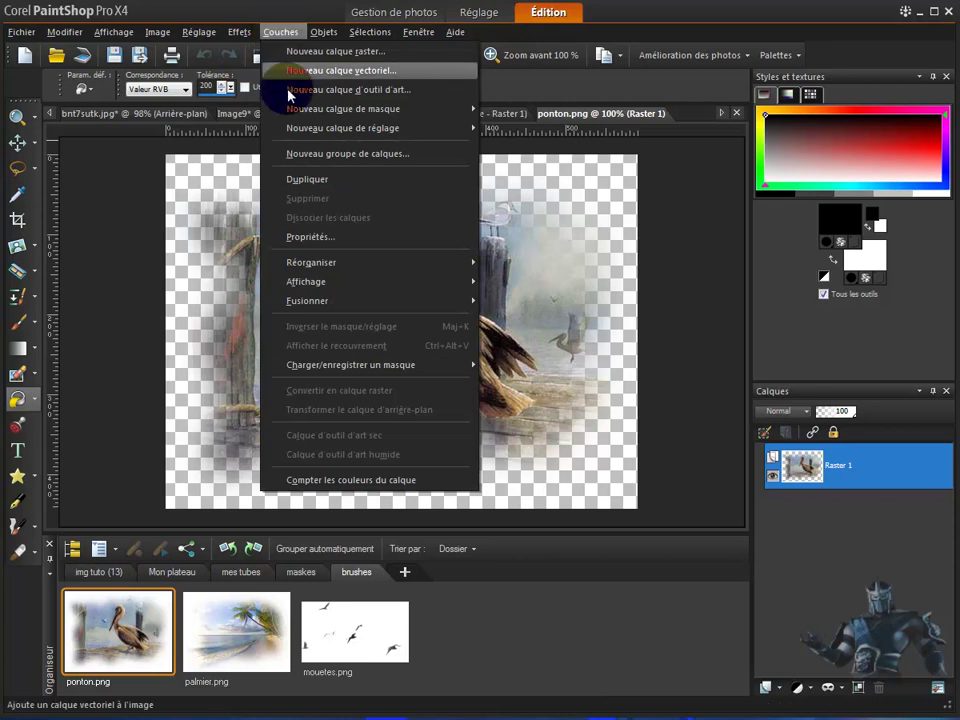
mouse_move(414, 368)
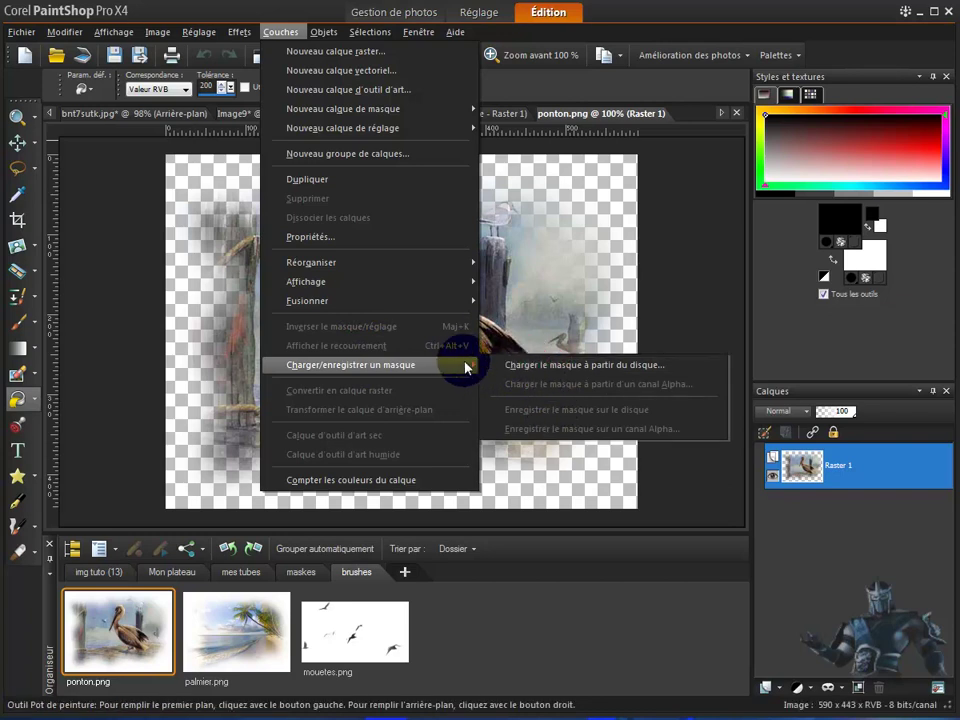
click(123, 322)
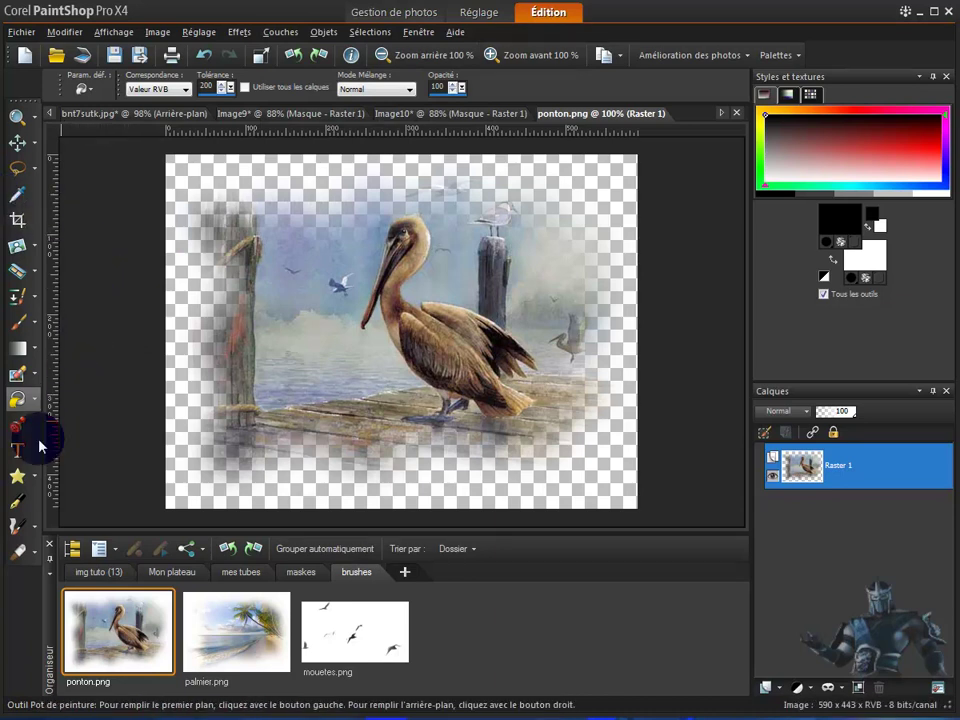
- Activate the Paint Brush tool and create a new transparent raster image of 500 x 500 pixels
click(19, 322)
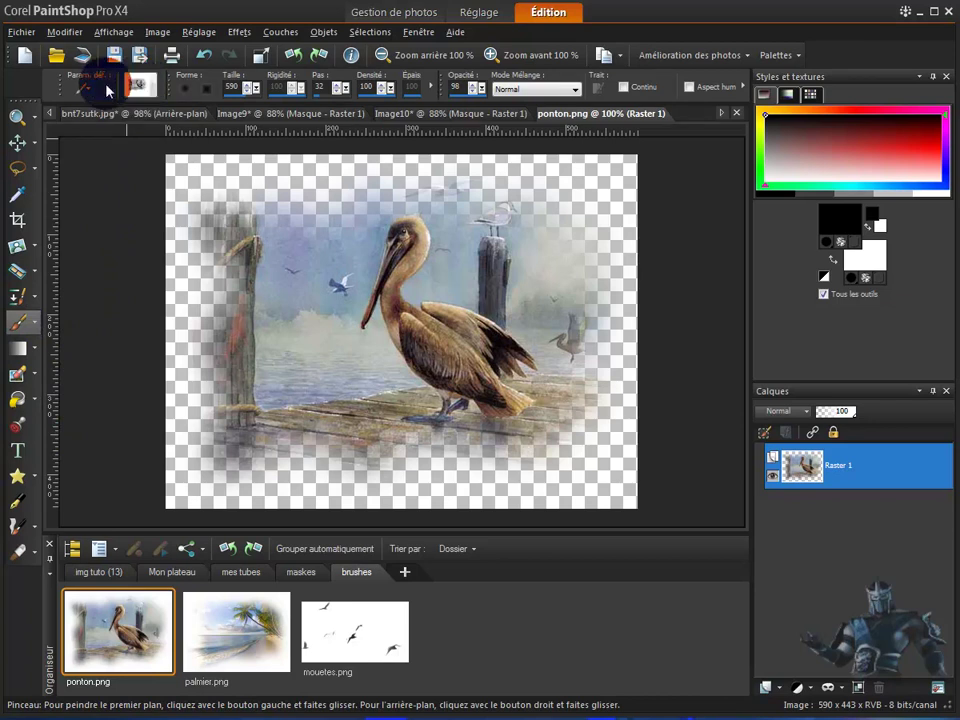
click(21, 56)
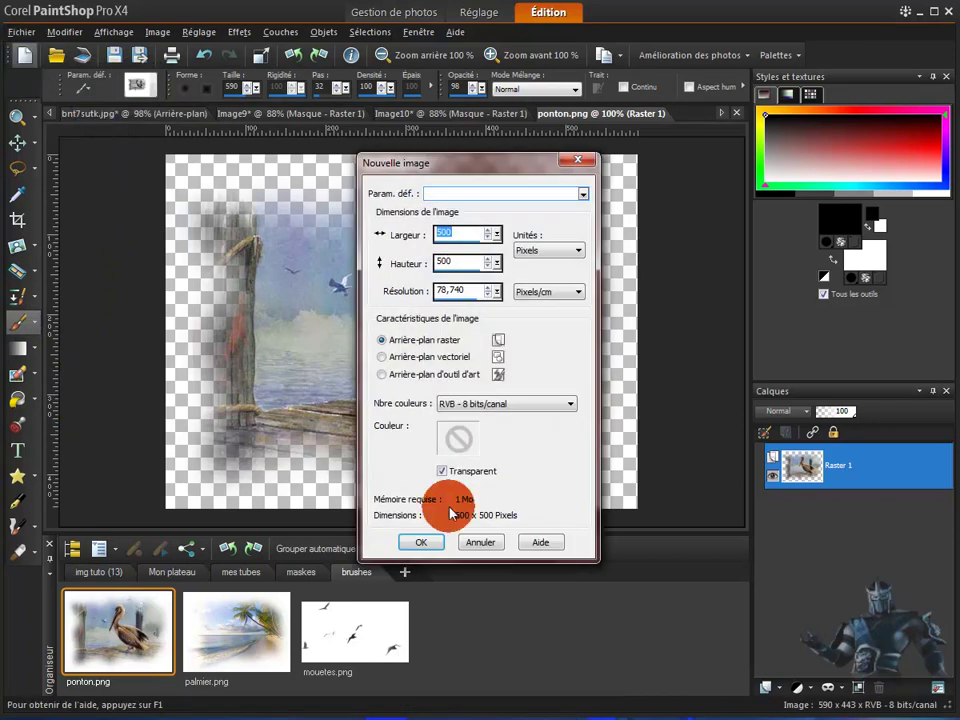
click(421, 542)
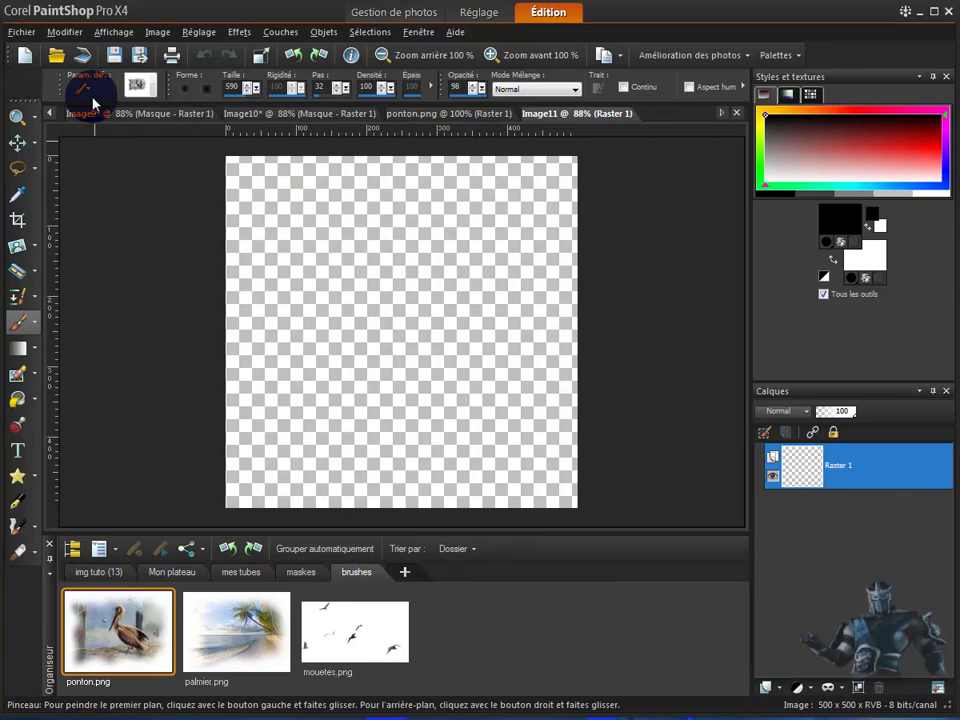
- Choose the 0001 pelican brush and stamp it once in black near the centre of the empty layer
click(145, 88)
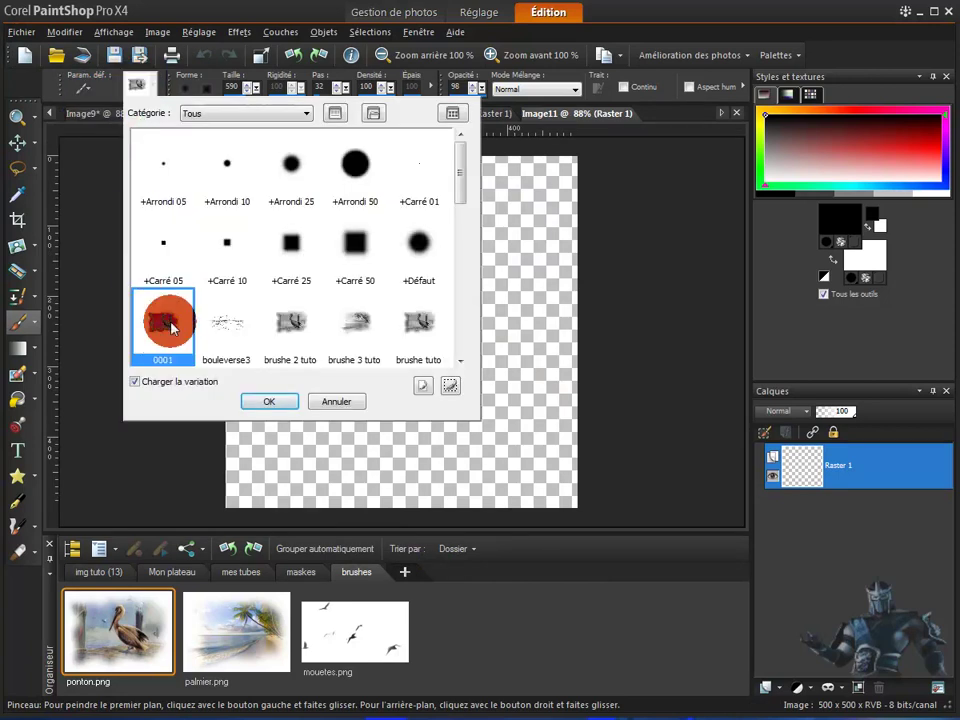
click(266, 403)
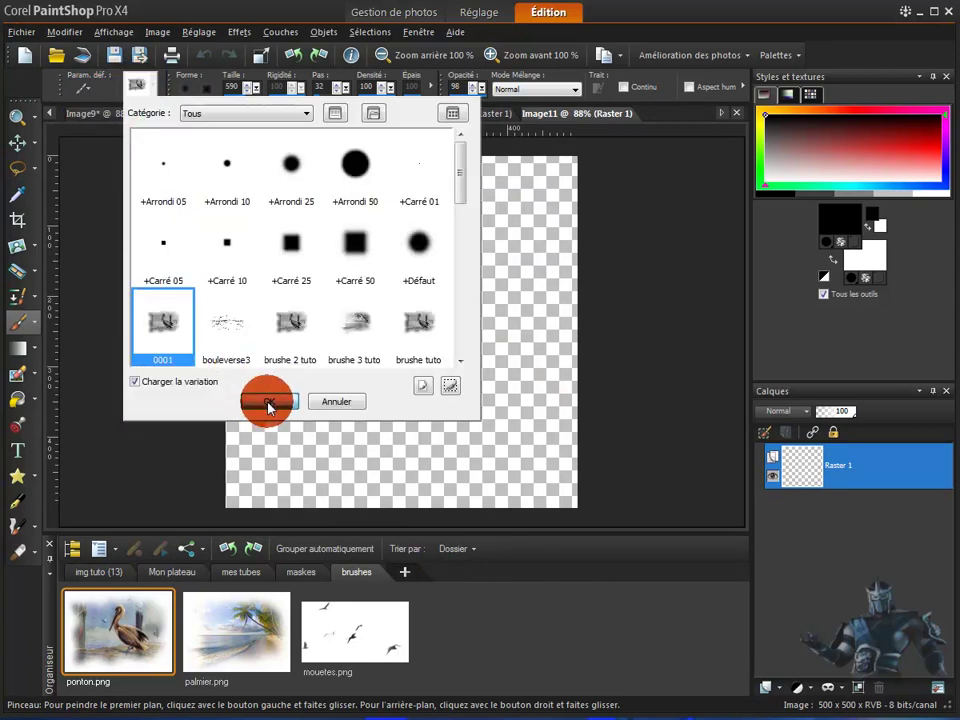
click(406, 349)
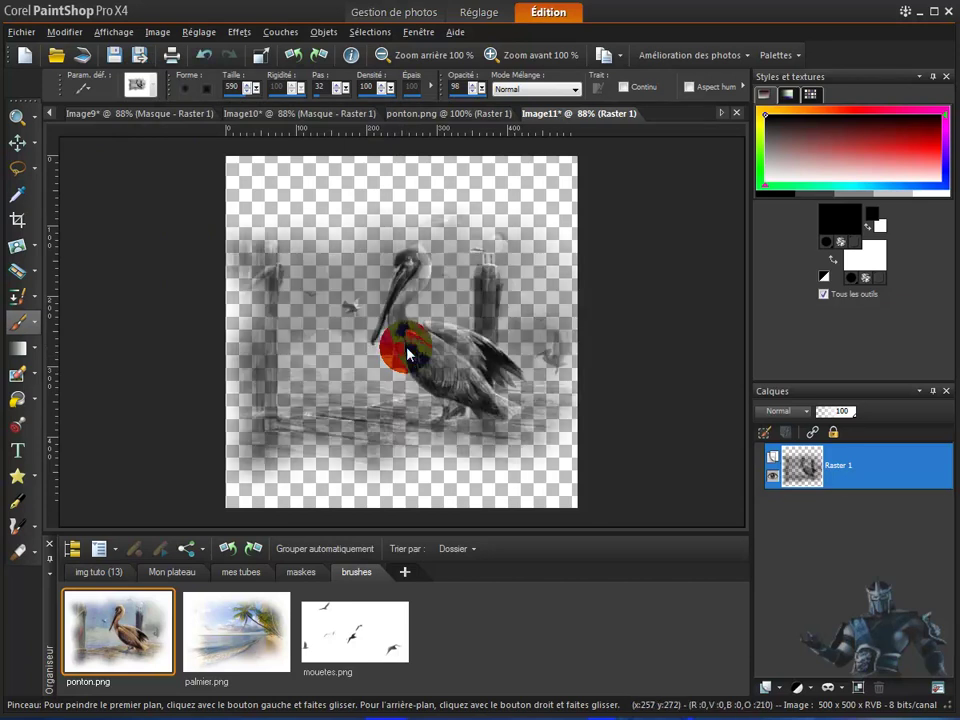
click(280, 32)
mouse_move(395, 368)
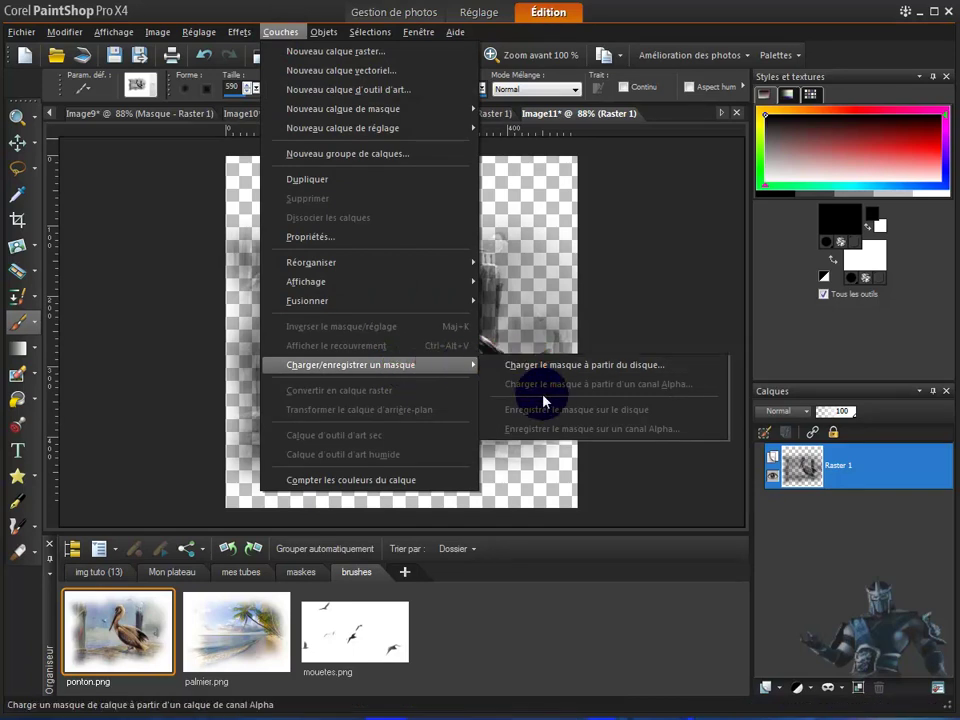
click(157, 298)
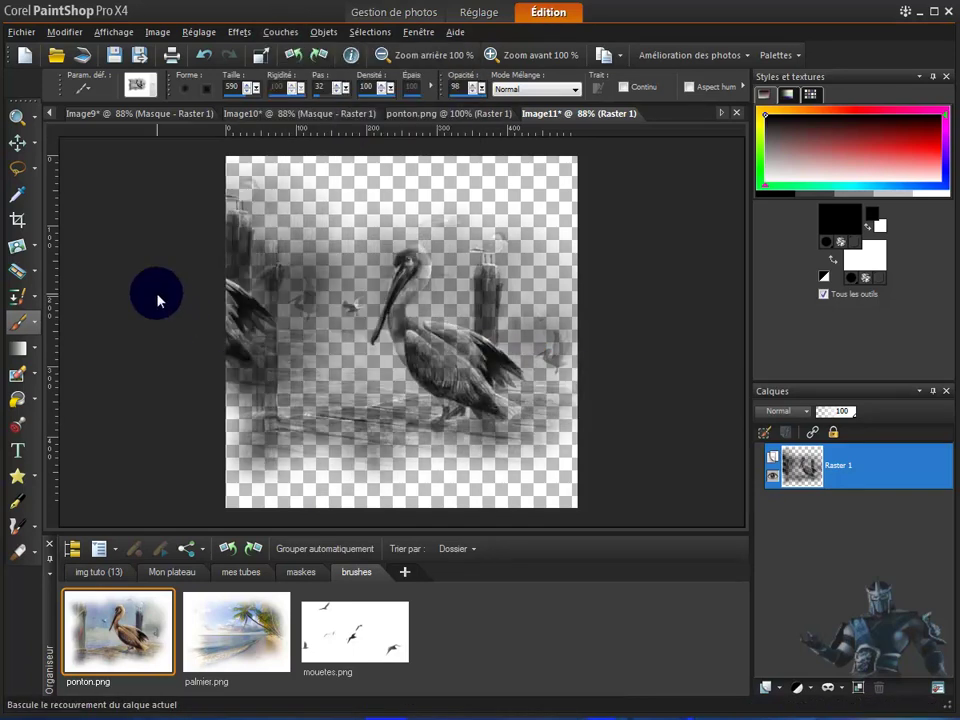
click(203, 55)
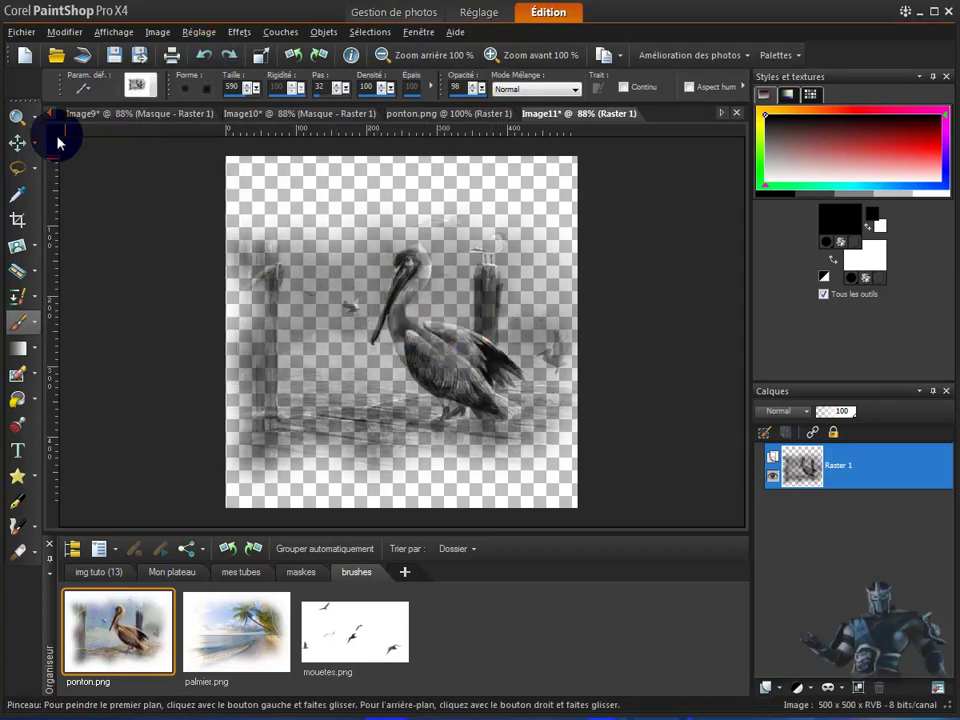
- Start saving the pelican image under a new name and set the destination to Documents > Corel PaintShop Pro > 14.0 > Masques
click(20, 33)
click(58, 156)
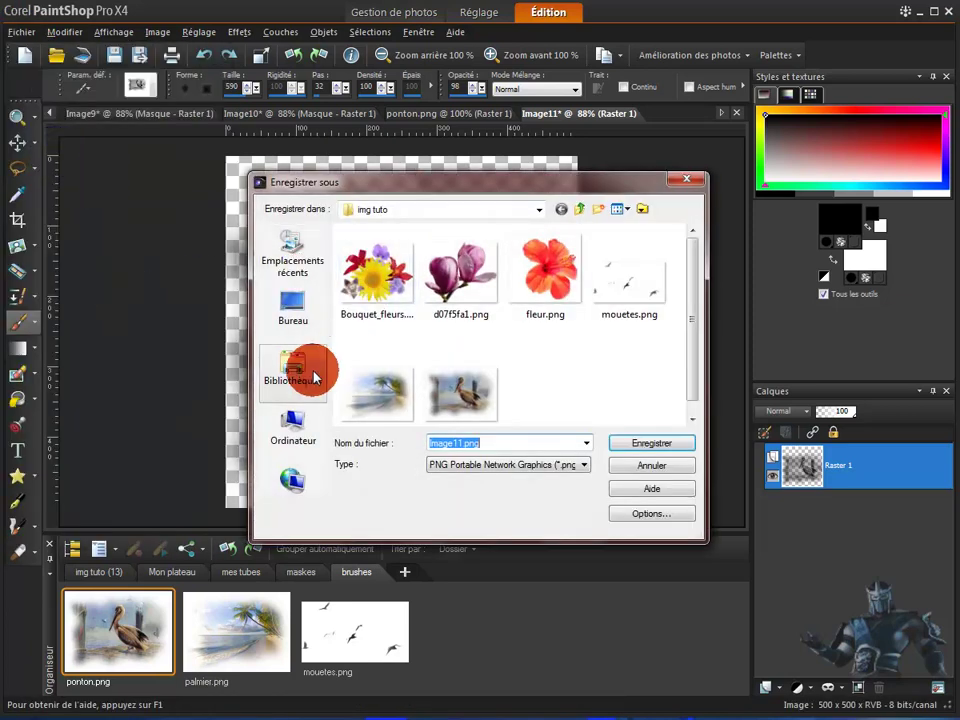
click(292, 383)
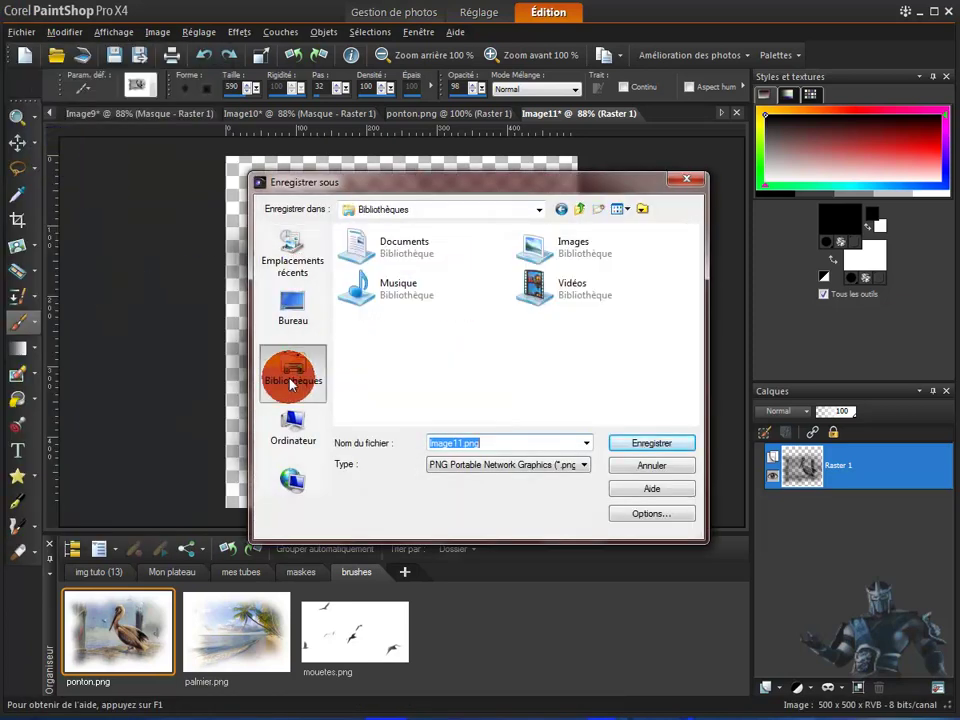
click(392, 253)
double_click(392, 253)
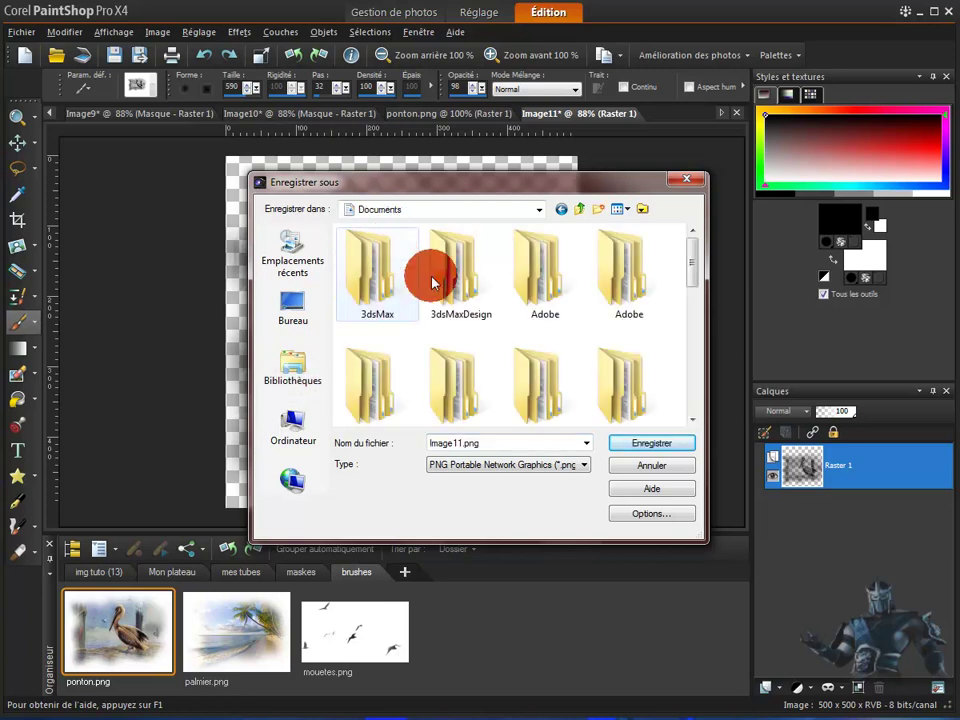
click(692, 420)
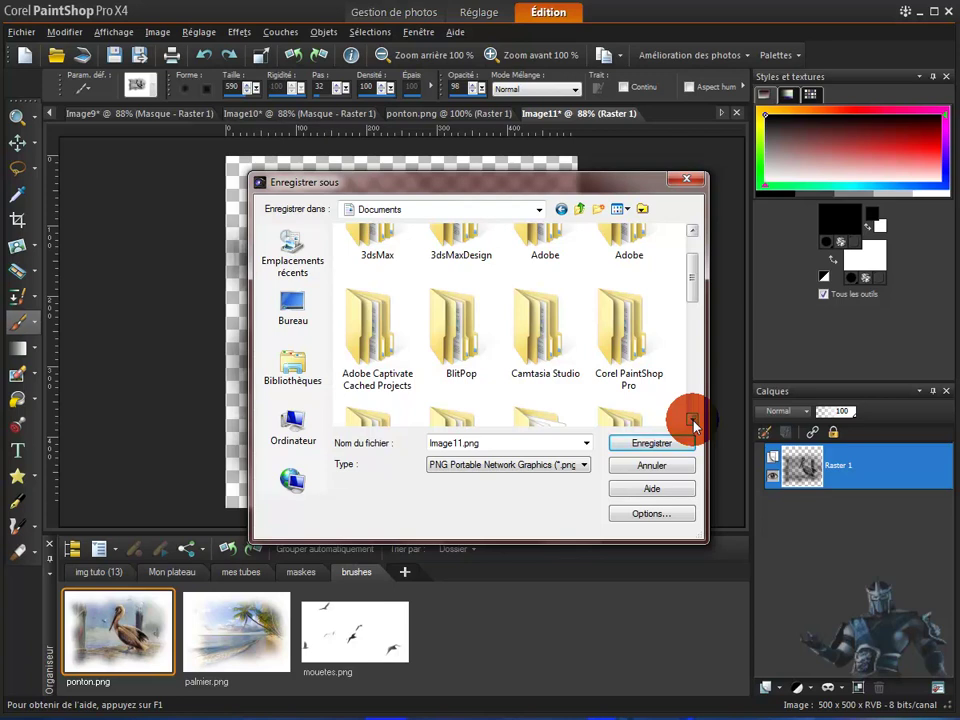
double_click(628, 335)
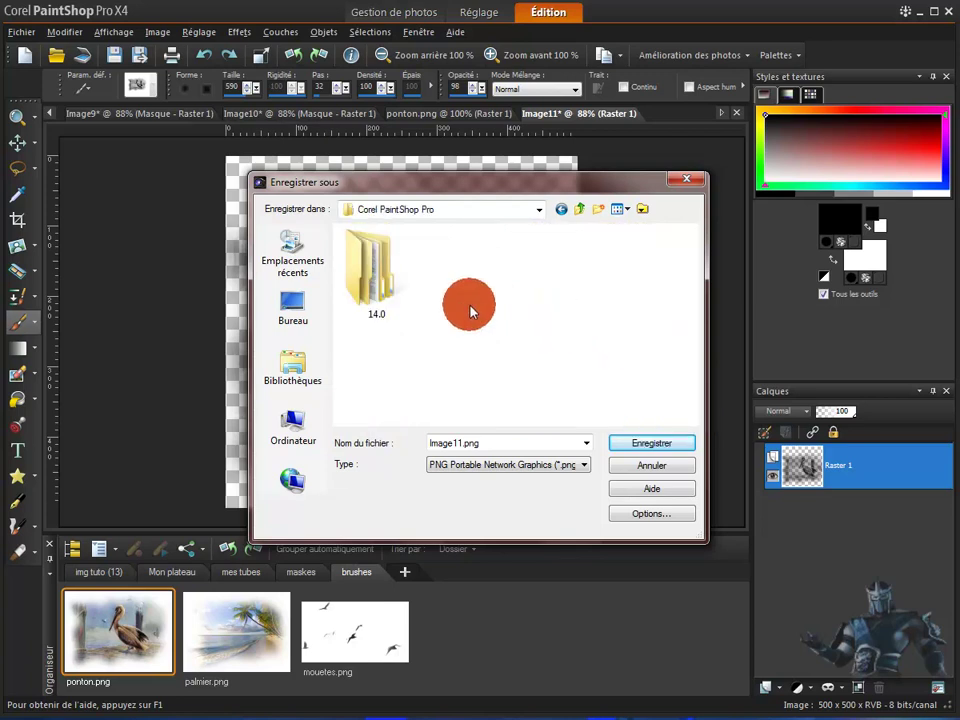
double_click(378, 265)
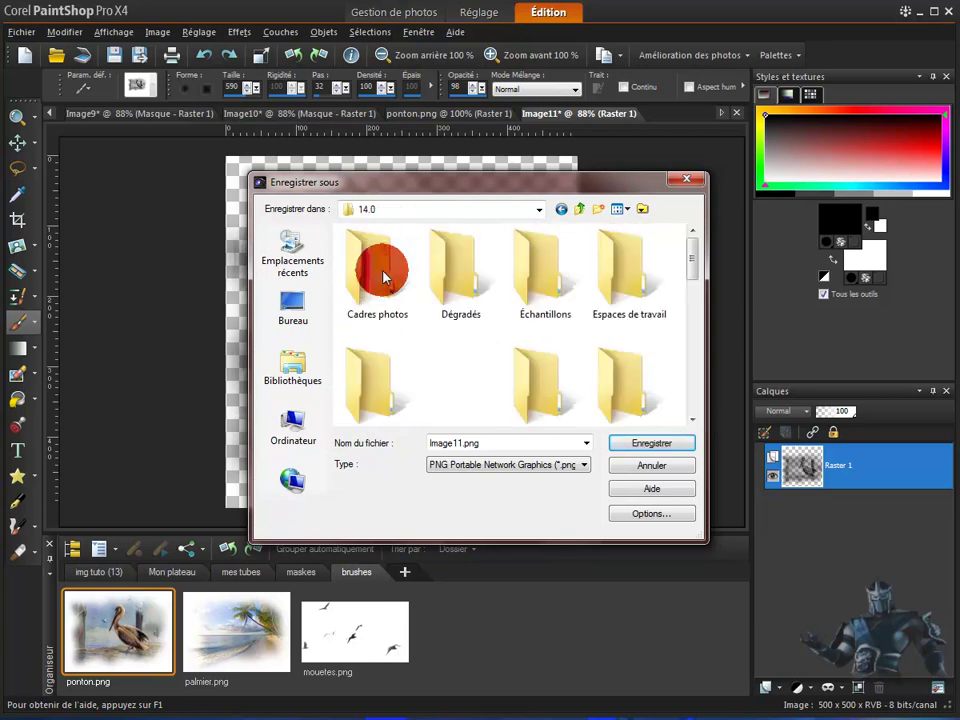
click(692, 420)
double_click(549, 337)
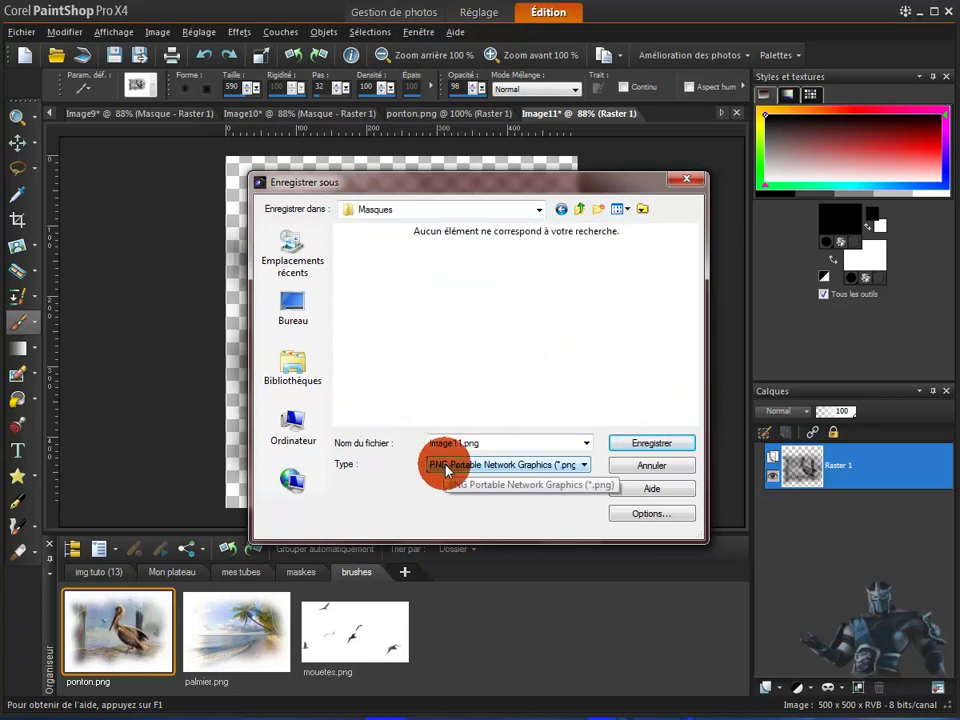
- Set the file type to JPG JPEG and save the pelican image as Image11.jpg, accepting the merged image
click(586, 466)
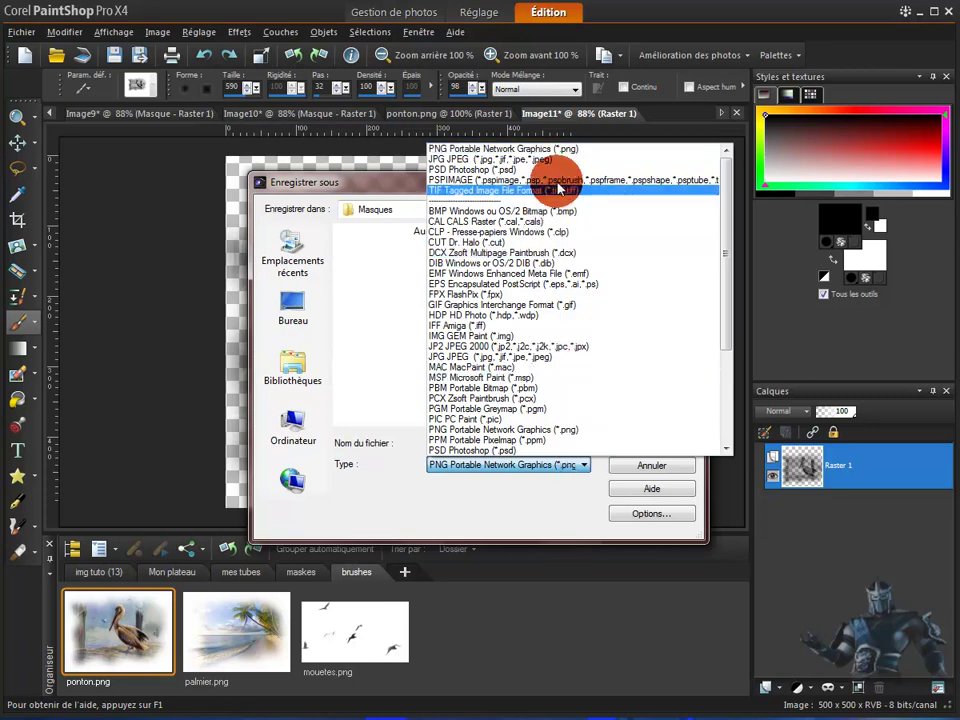
click(565, 159)
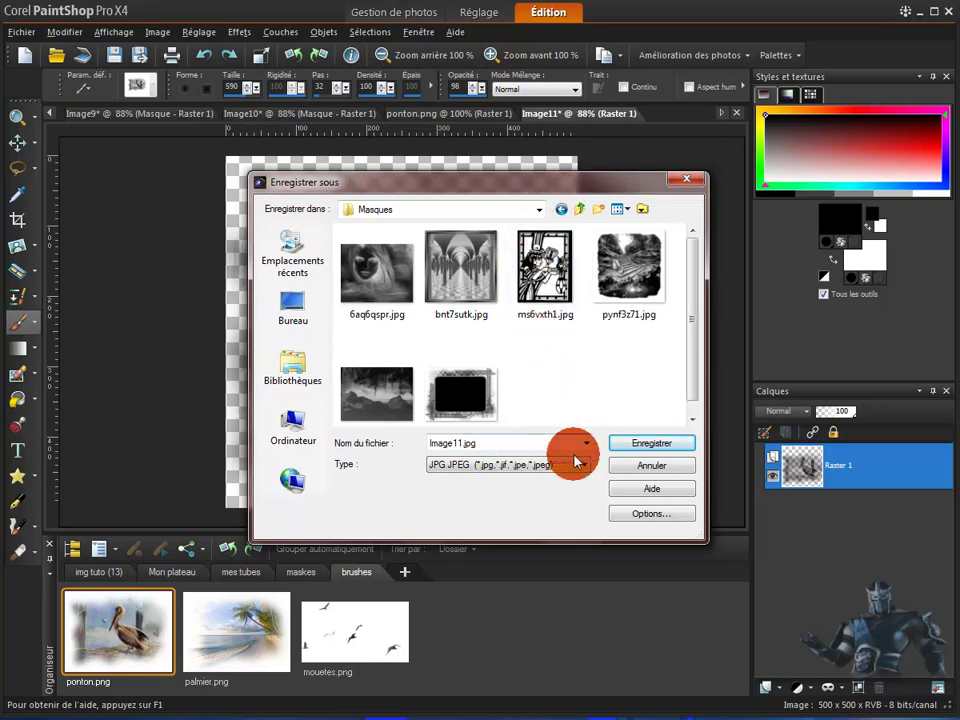
click(660, 447)
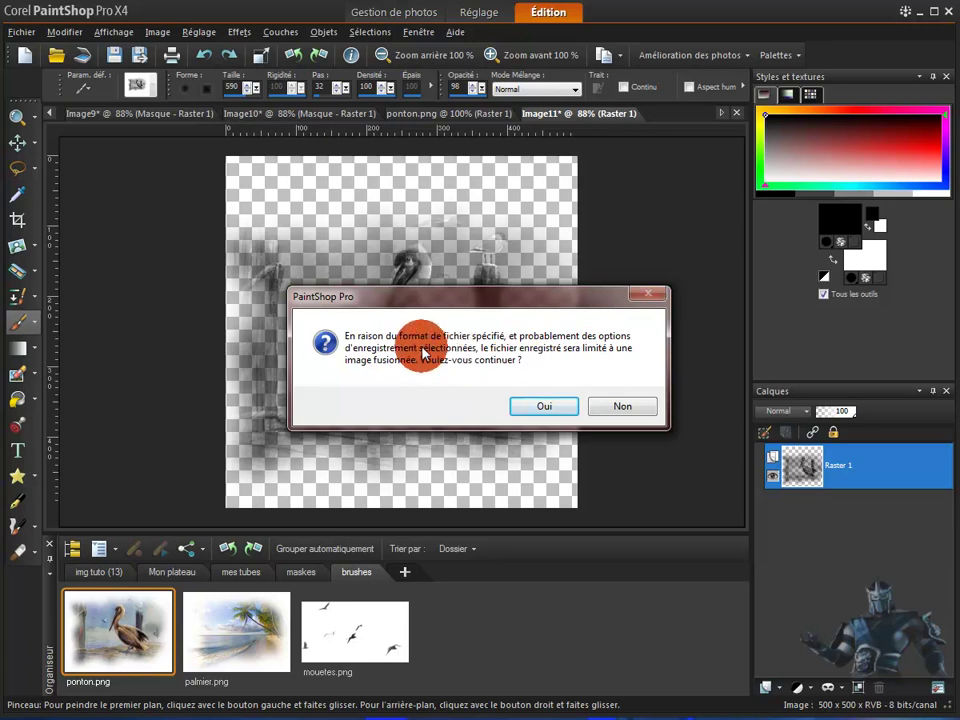
click(545, 405)
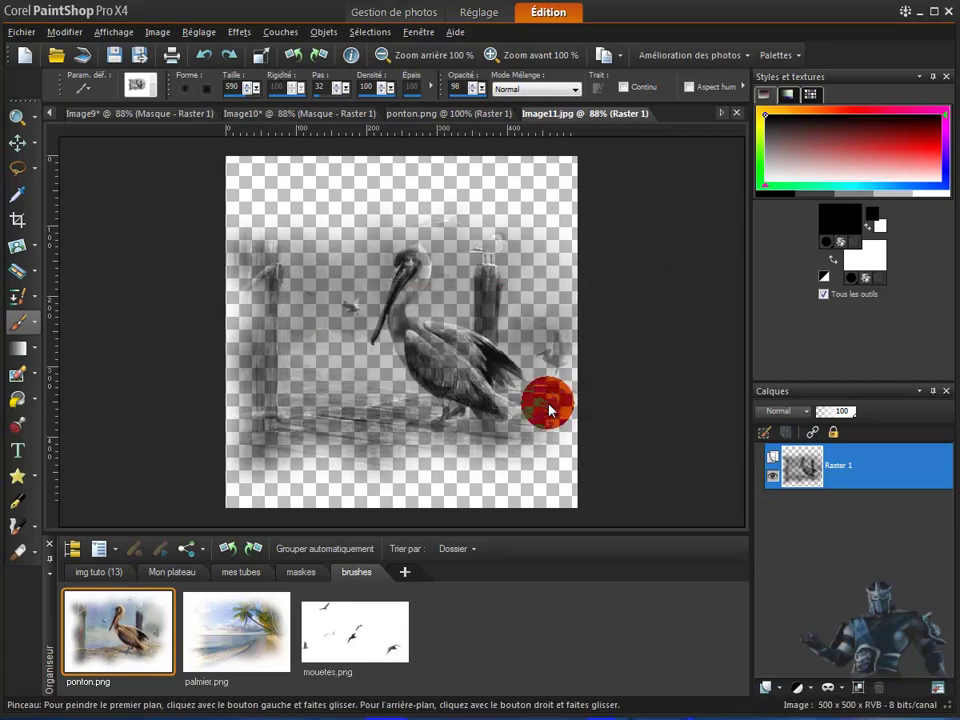
- Create another transparent 500 x 500 pixel image and fill its layer with black
click(24, 55)
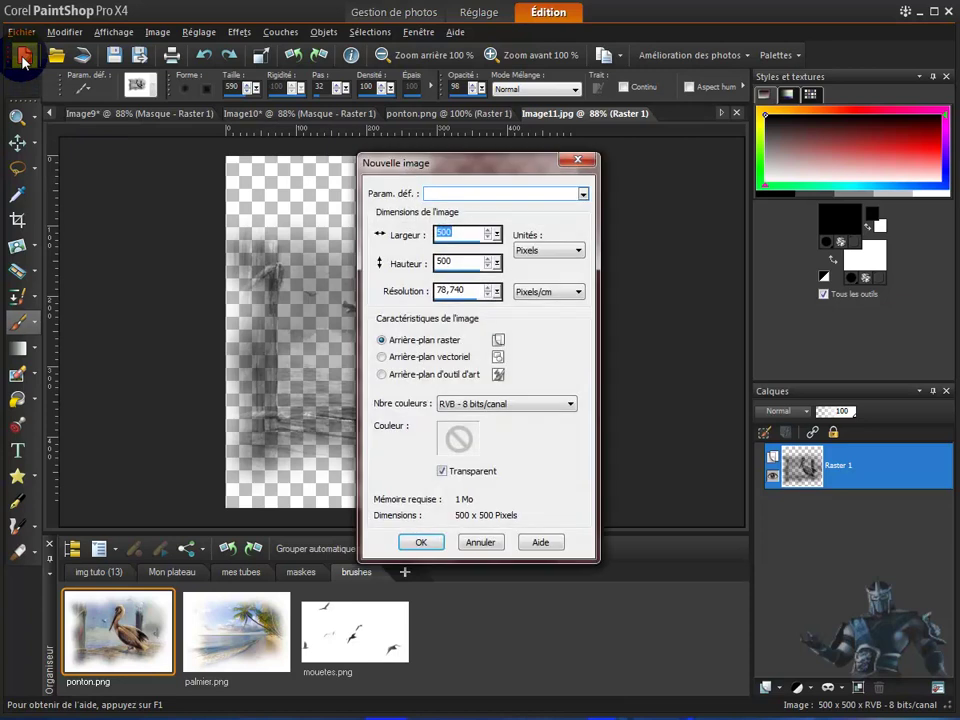
click(421, 542)
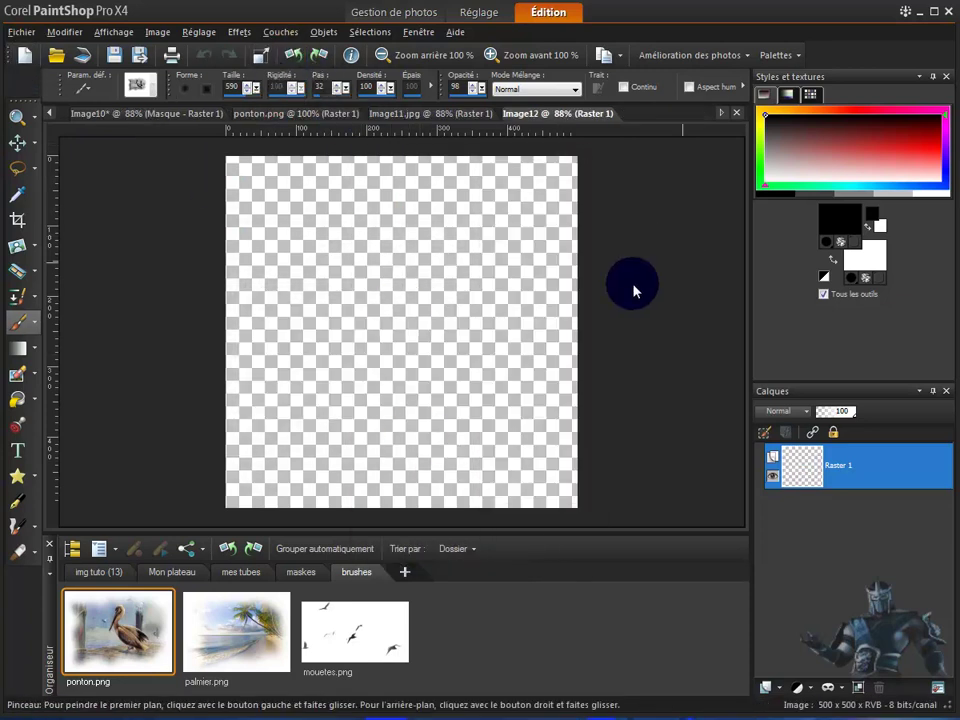
click(19, 398)
click(354, 343)
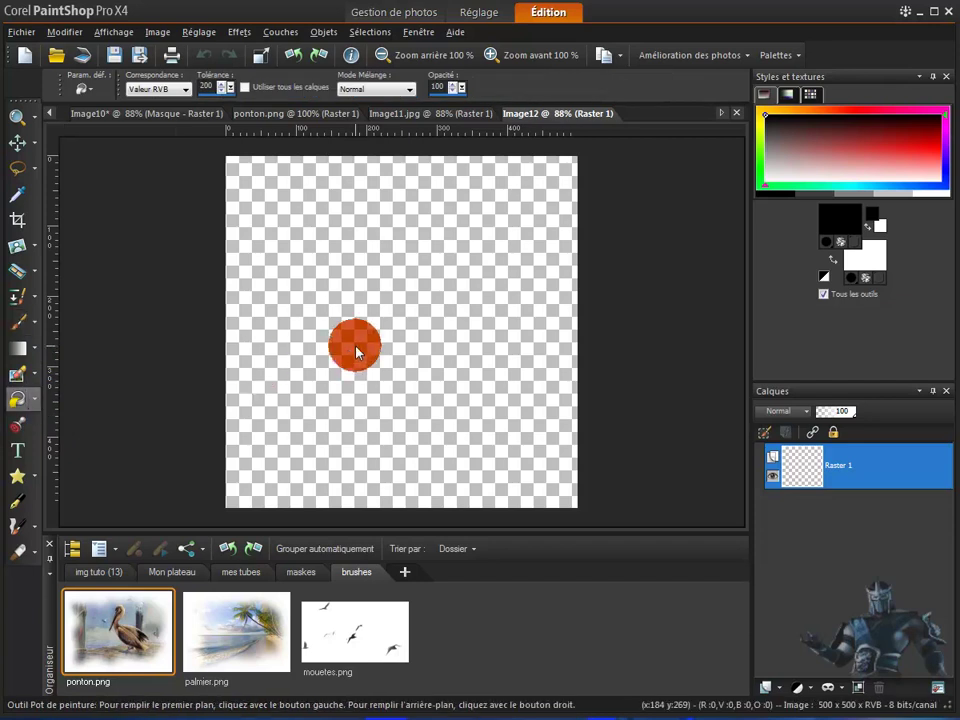
- Load the Image11 mask from disk onto the black layer without inverting its transparency, and undo the load
click(272, 33)
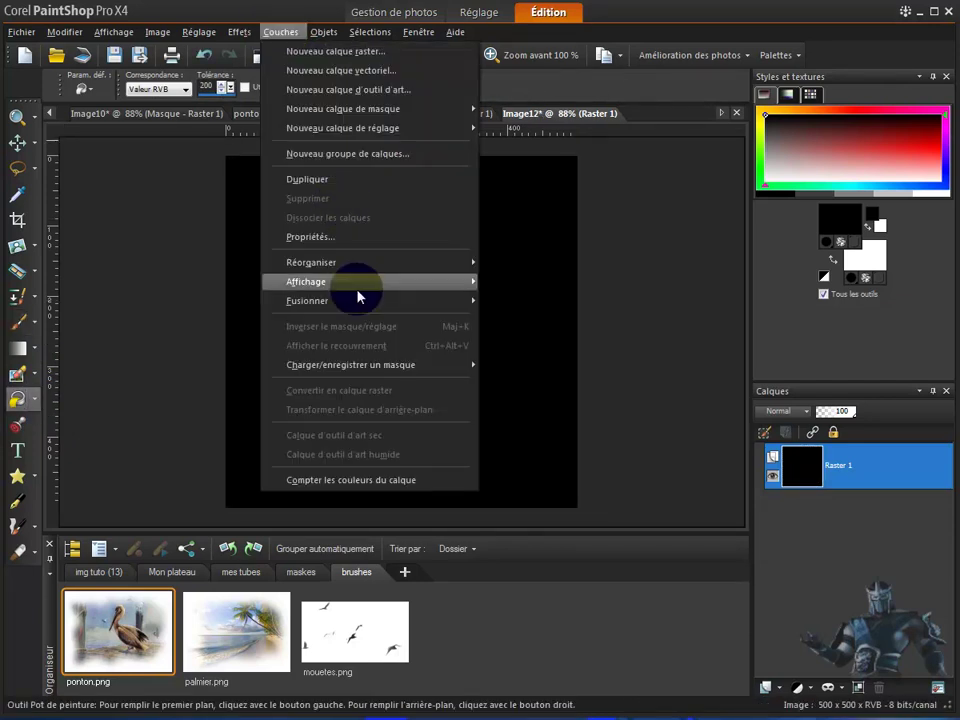
mouse_move(437, 373)
click(541, 369)
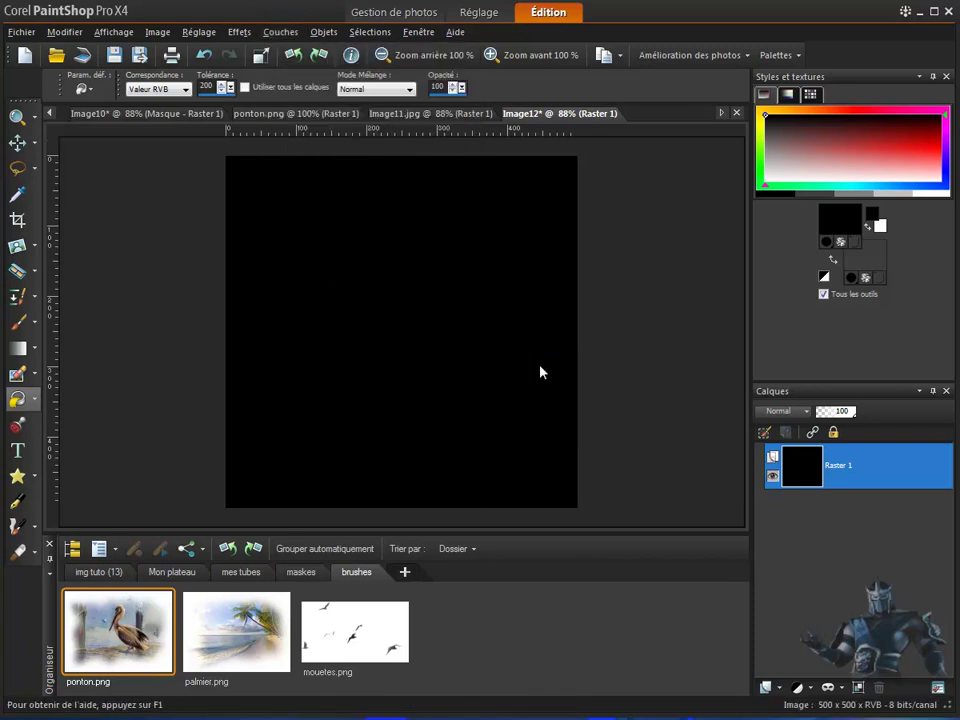
click(327, 289)
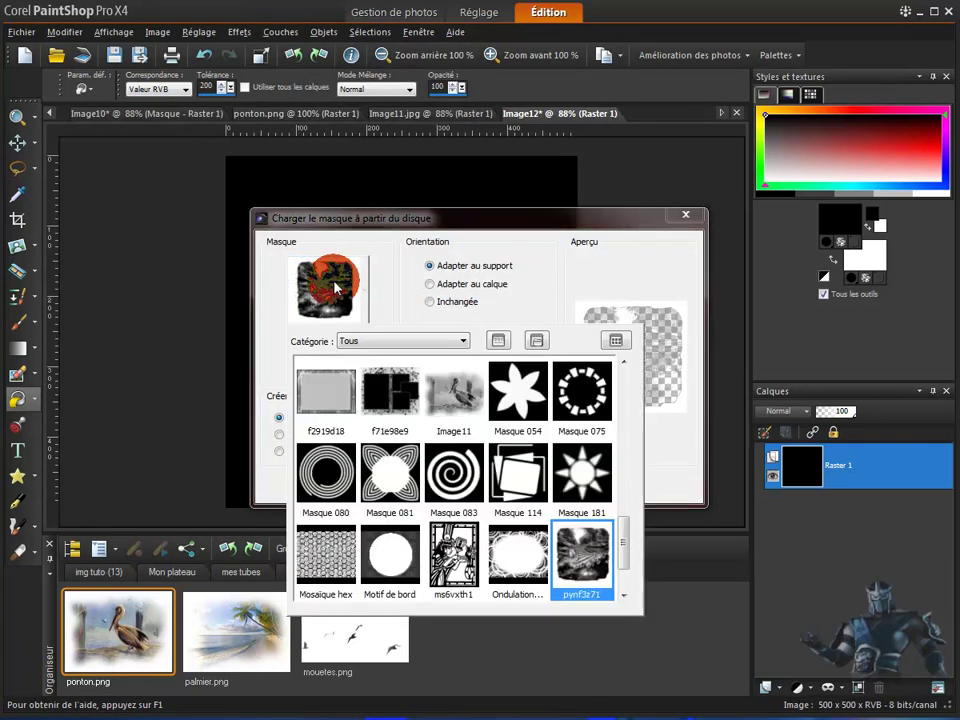
click(453, 412)
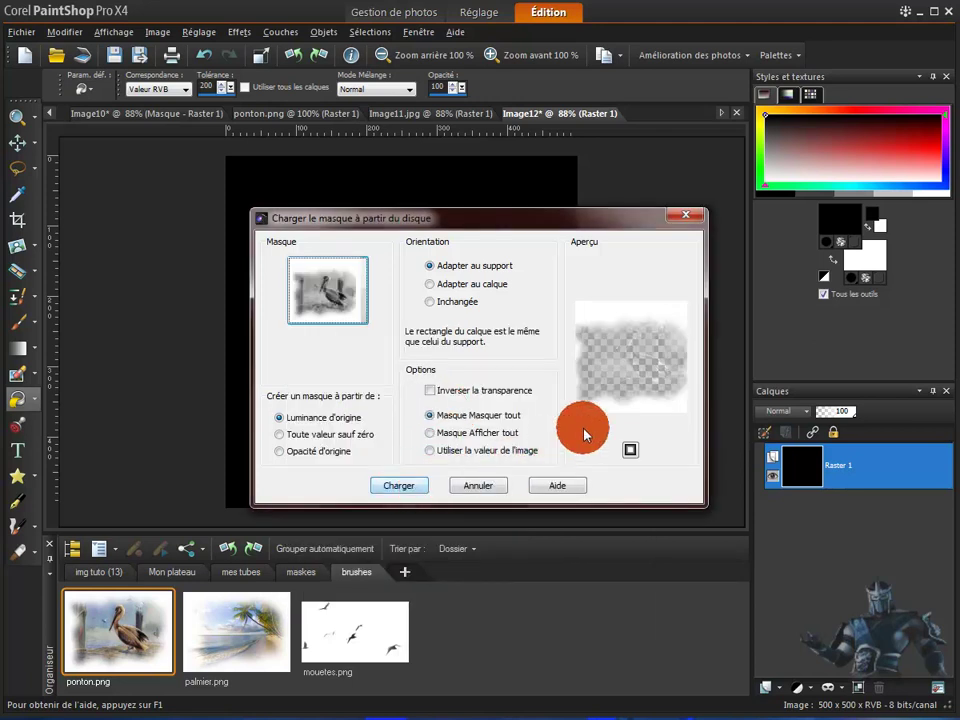
click(401, 486)
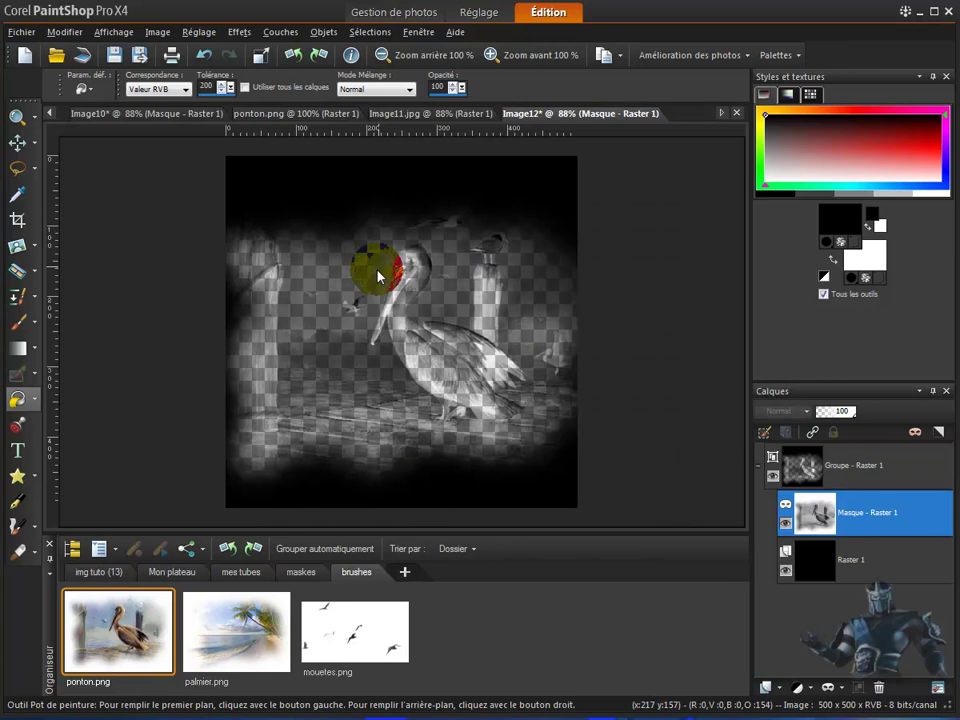
click(201, 56)
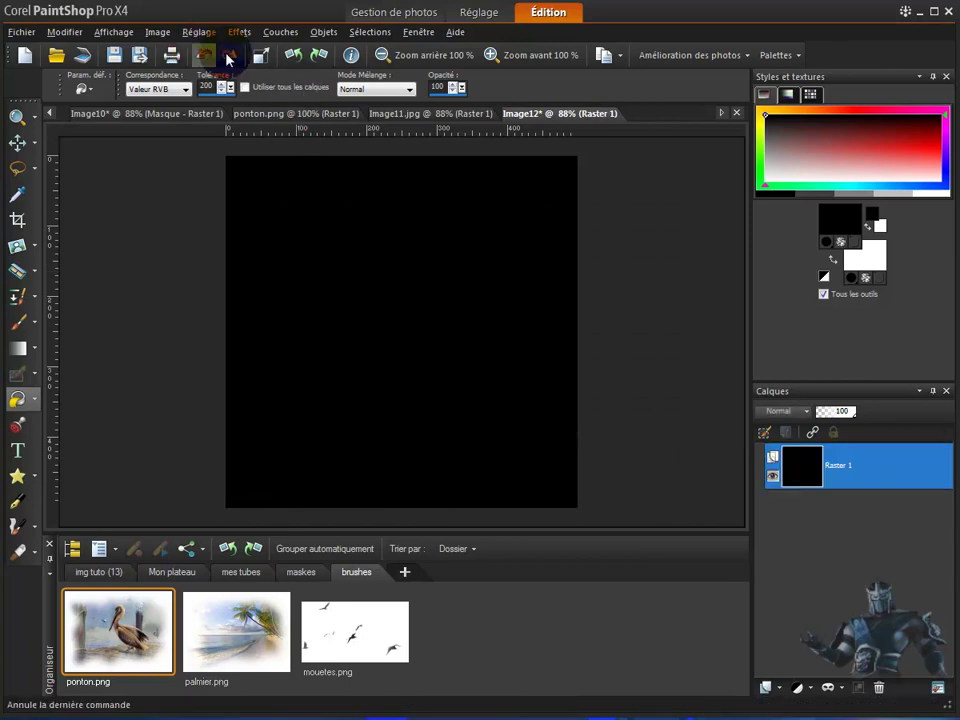
- Load the Image11 mask from disk using Luminance d'origine, Adapter au calque, Inverser la transparence and Masque Masquer tout
click(282, 32)
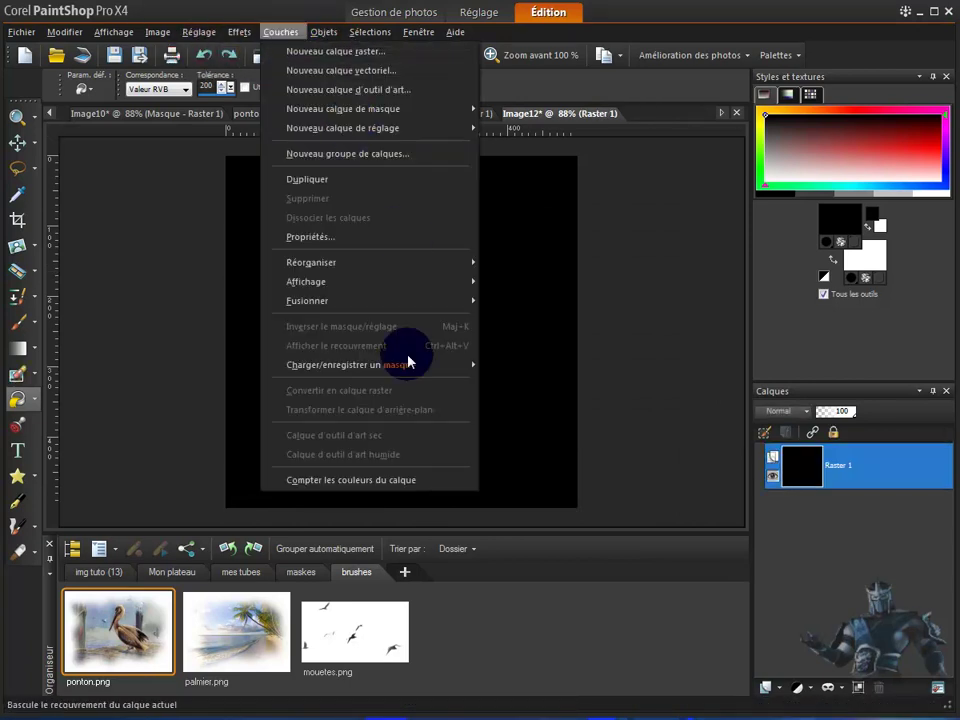
mouse_move(456, 366)
click(541, 372)
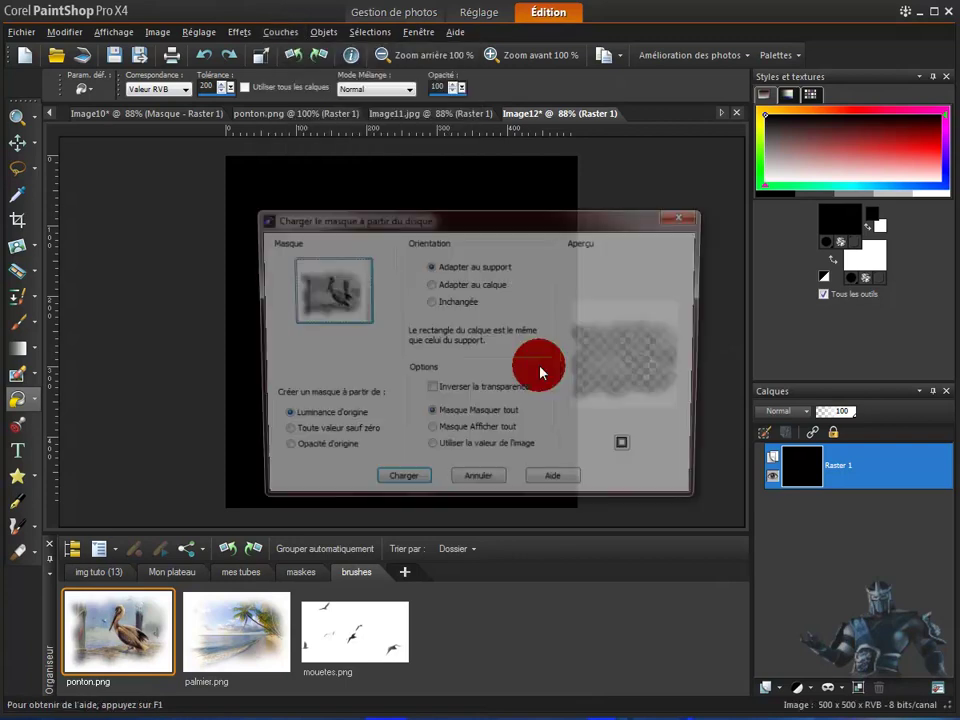
click(279, 434)
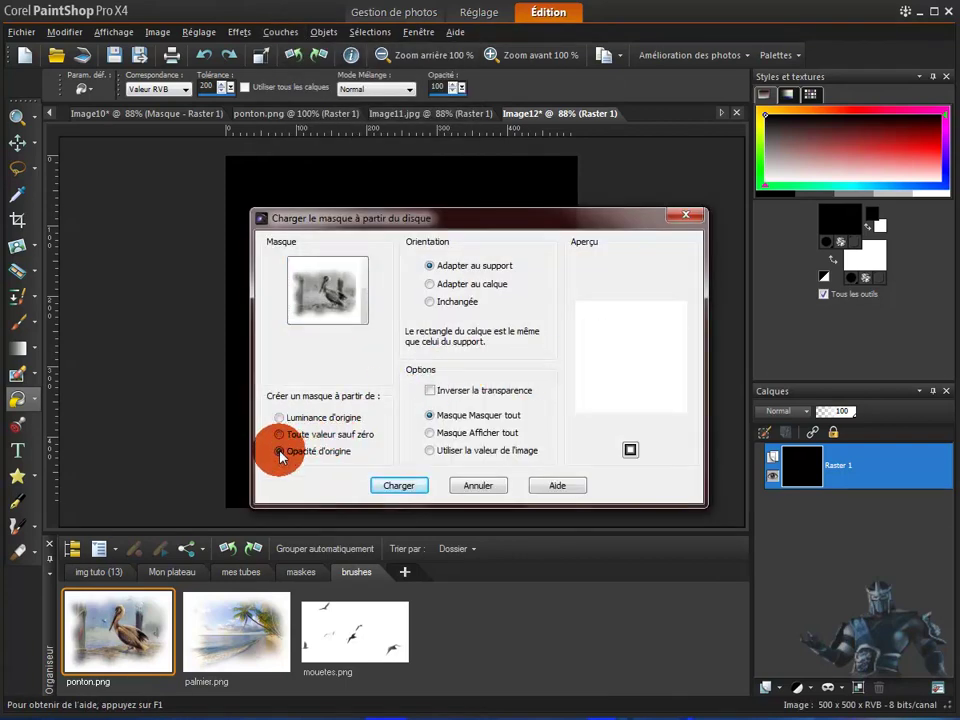
click(280, 452)
click(280, 419)
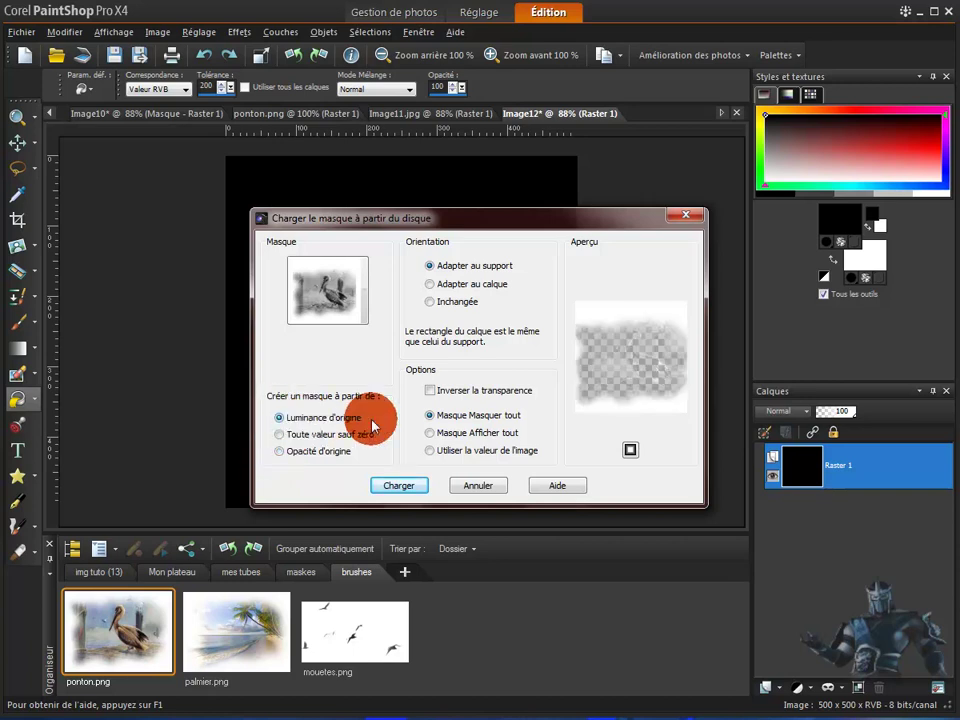
click(430, 391)
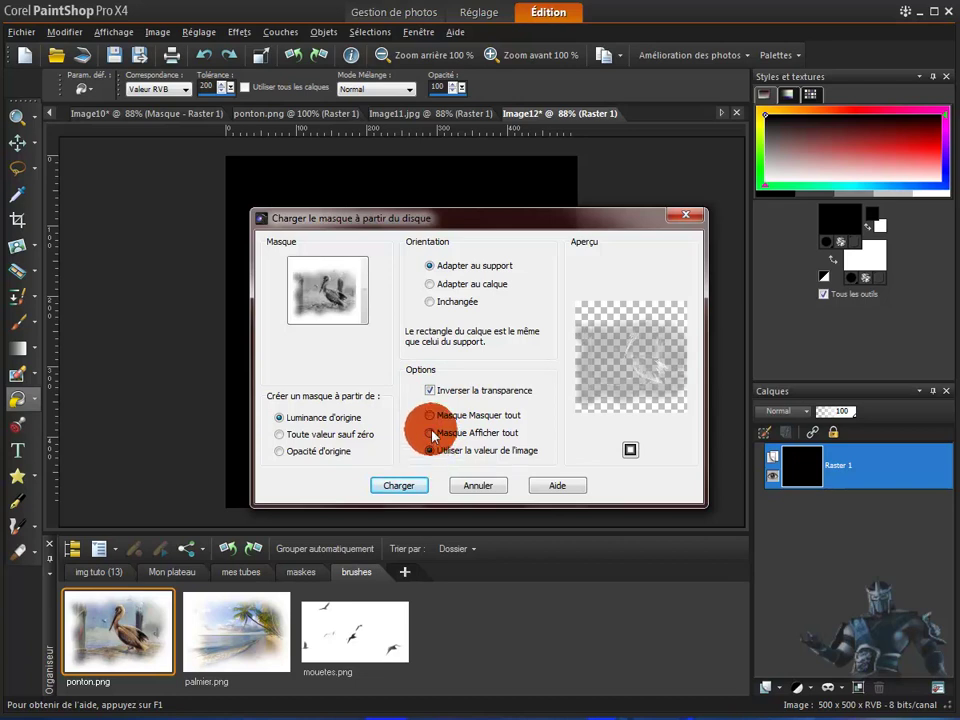
click(429, 285)
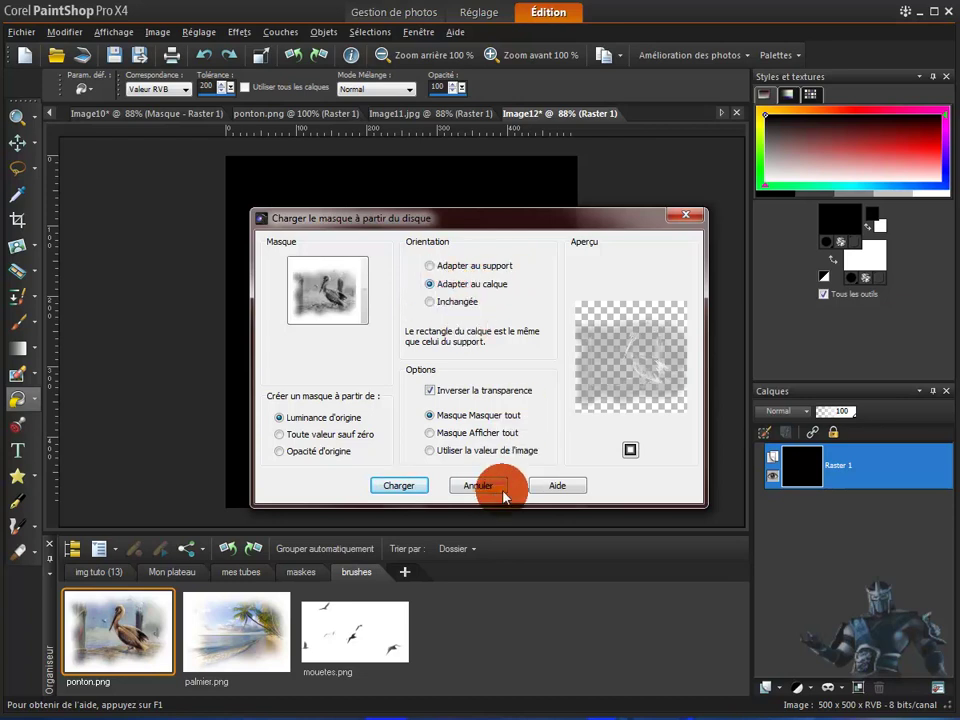
click(400, 487)
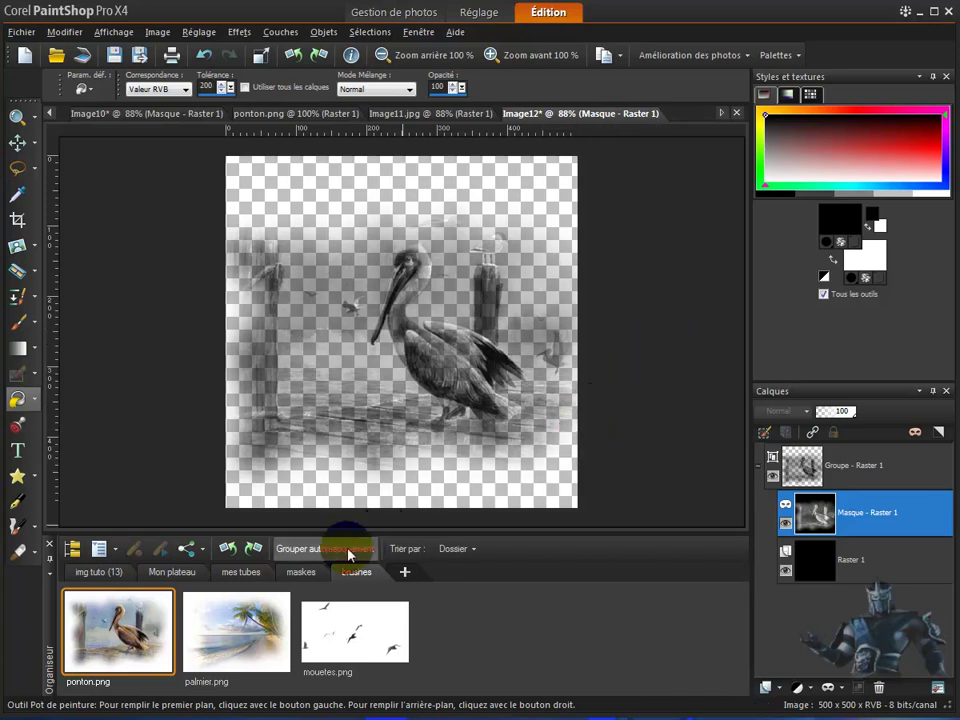
- Look through the brushes and maskes trays and open Bouquet_fleurs.png from the mes tubes tray
click(364, 578)
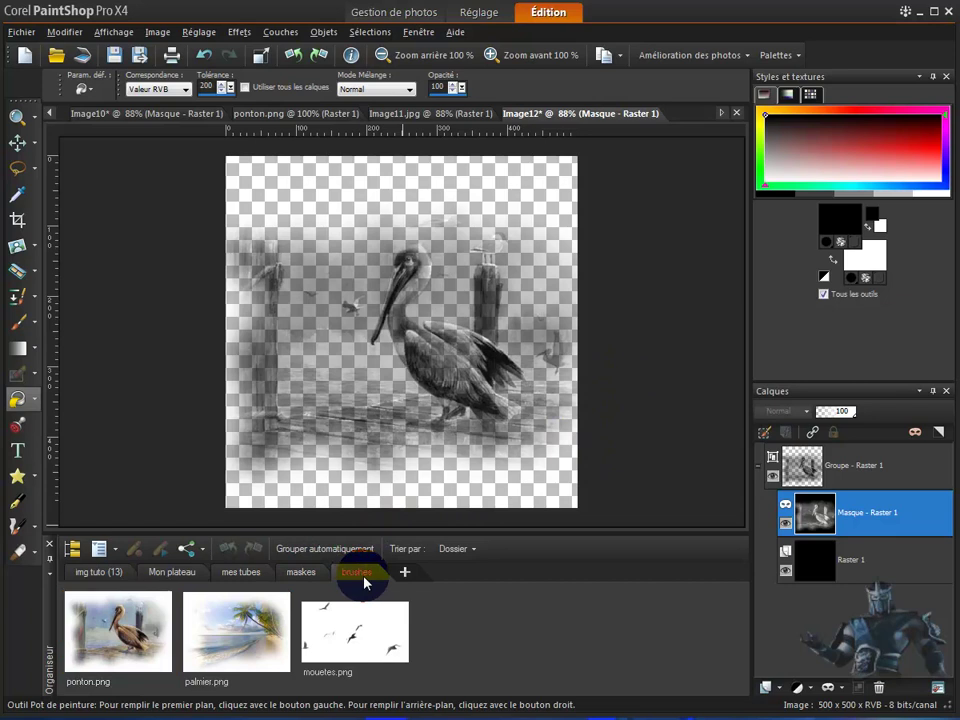
click(303, 574)
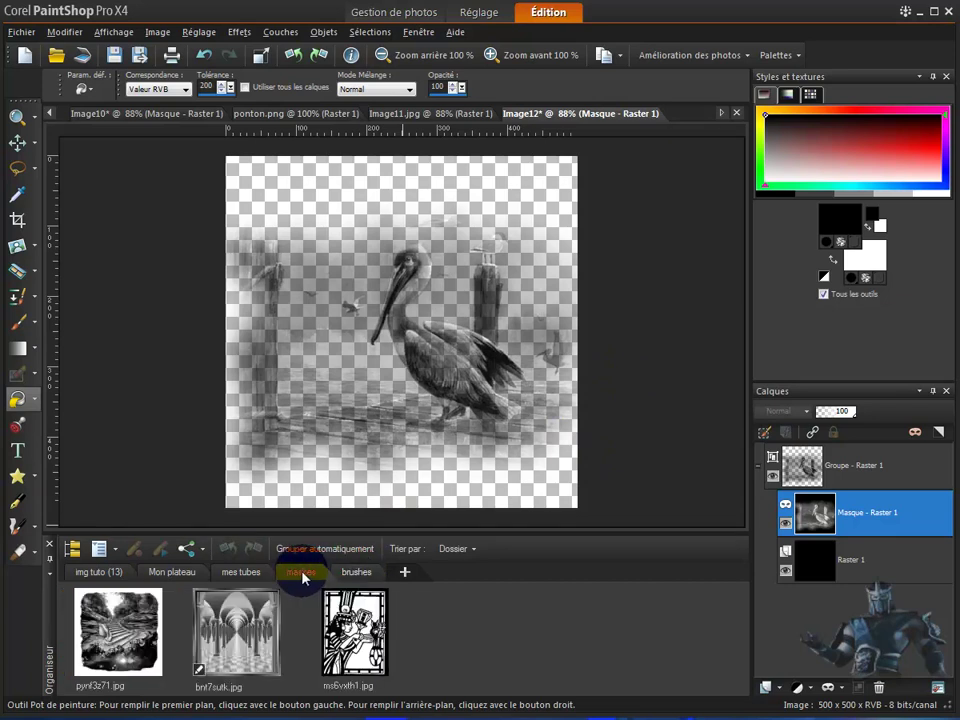
click(246, 574)
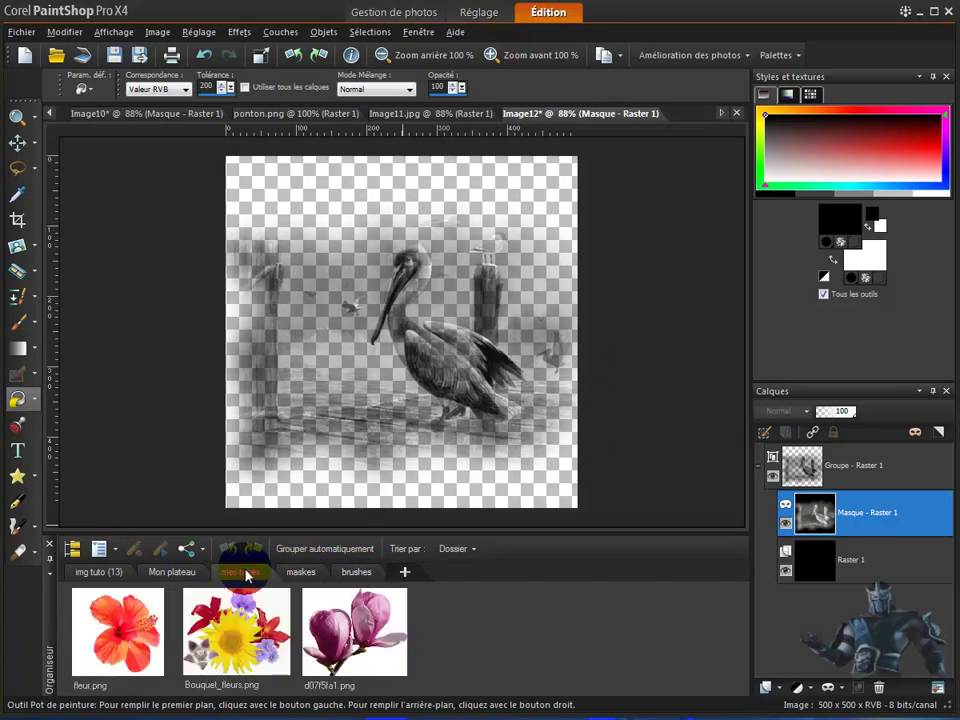
click(222, 636)
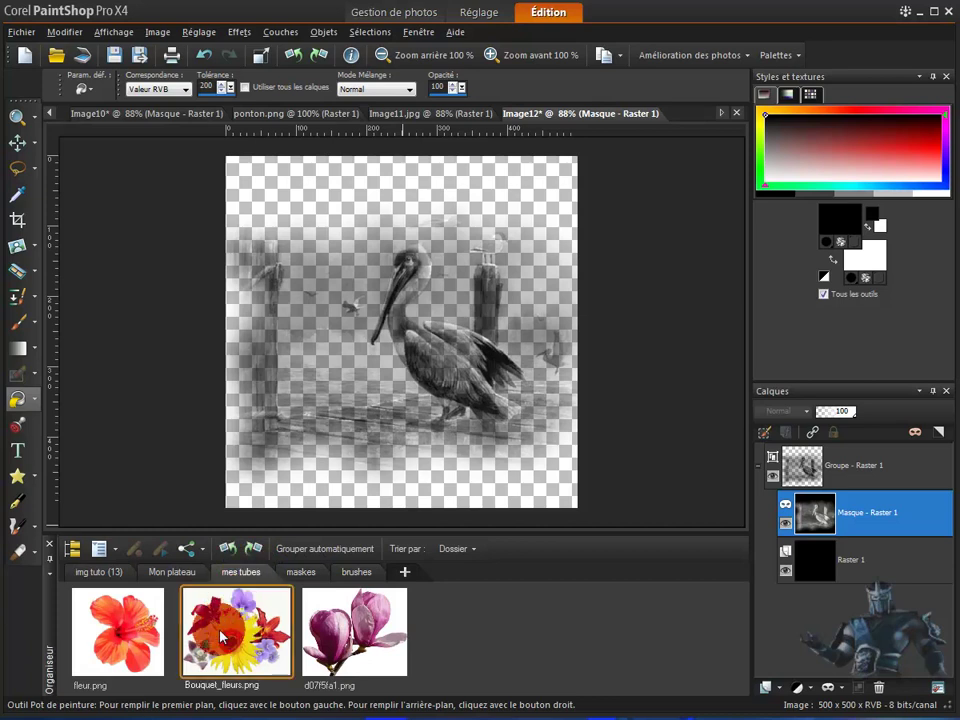
double_click(222, 636)
click(349, 376)
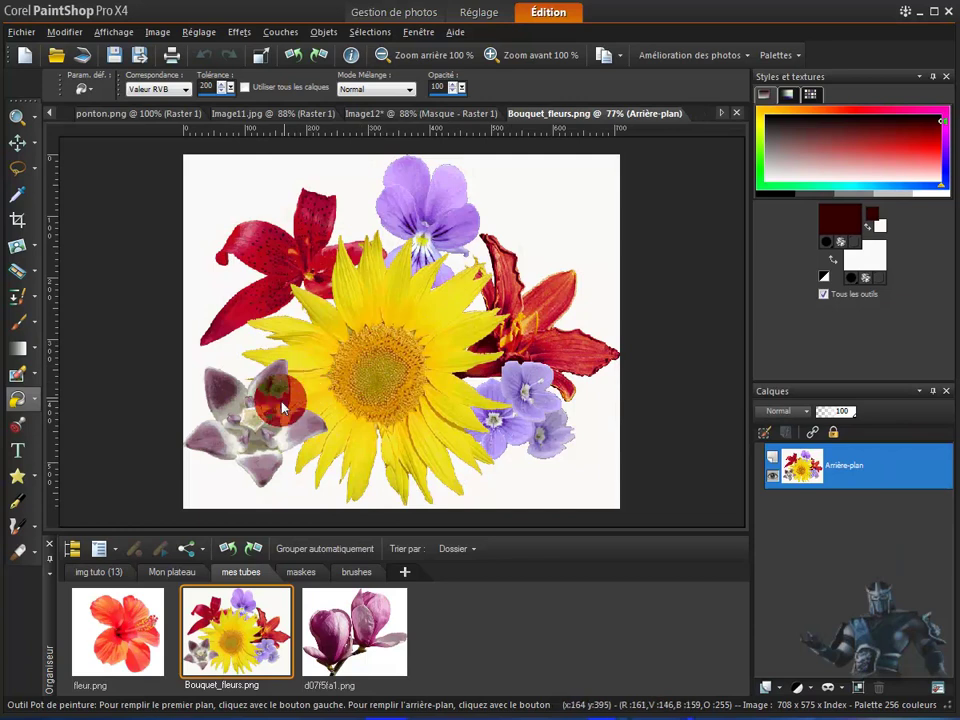
right_click(703, 270)
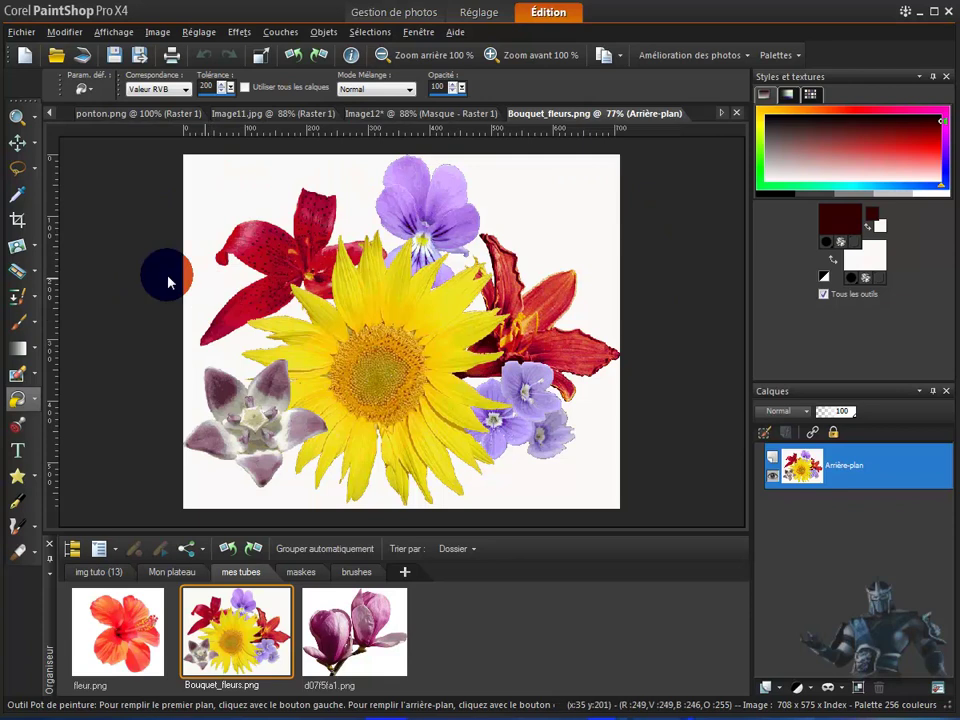
click(224, 296)
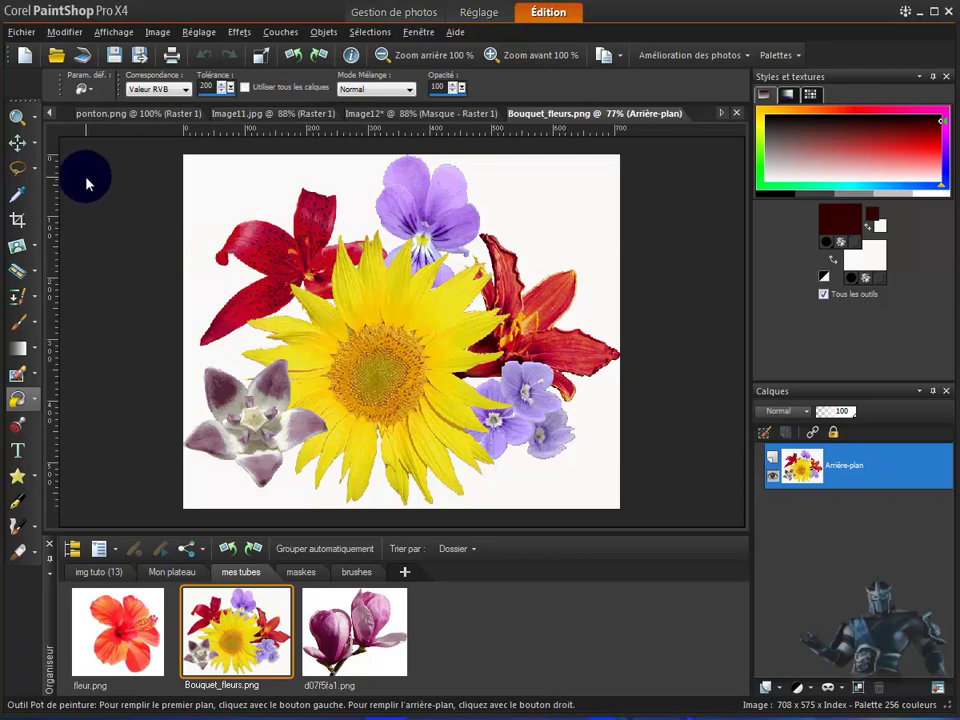
- Open mouetes.png from the brushes tray and start exporting it as a custom brush tip
click(351, 574)
double_click(335, 632)
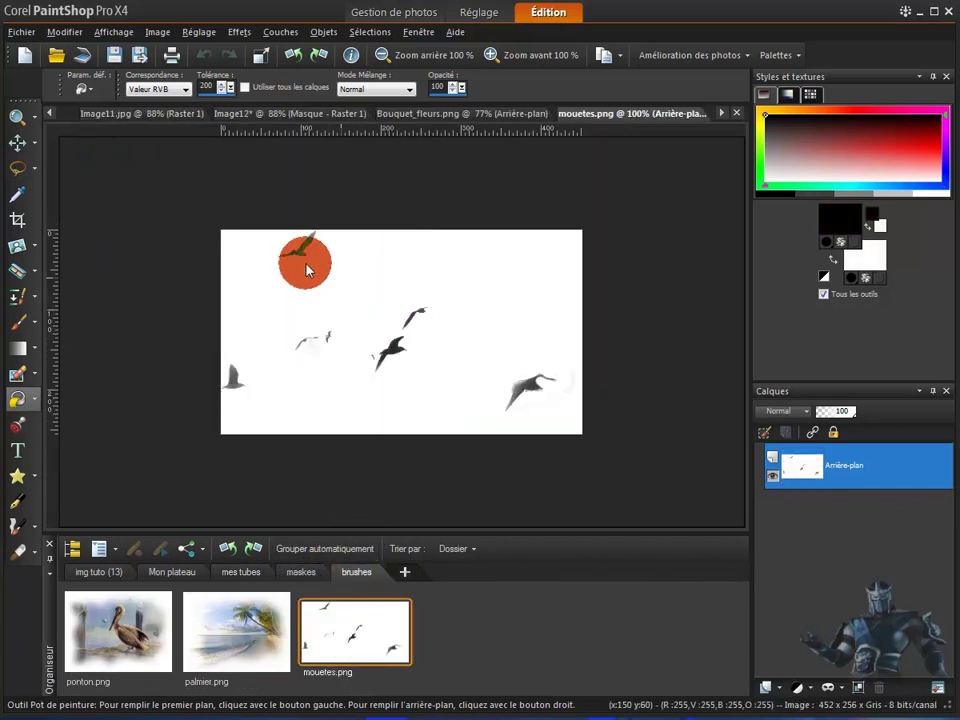
click(20, 34)
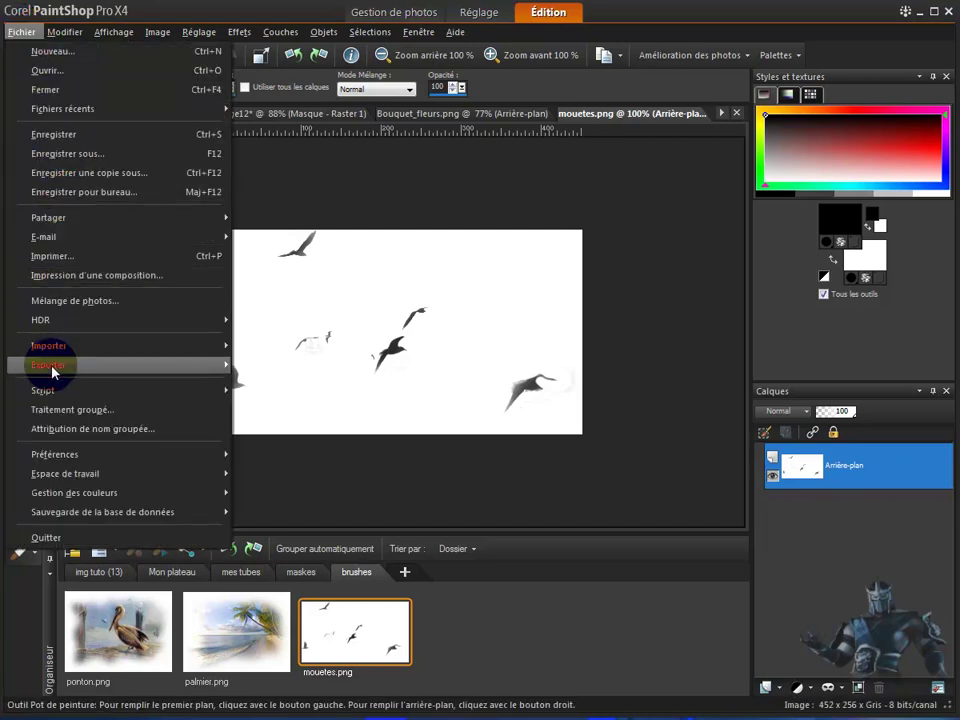
mouse_move(57, 370)
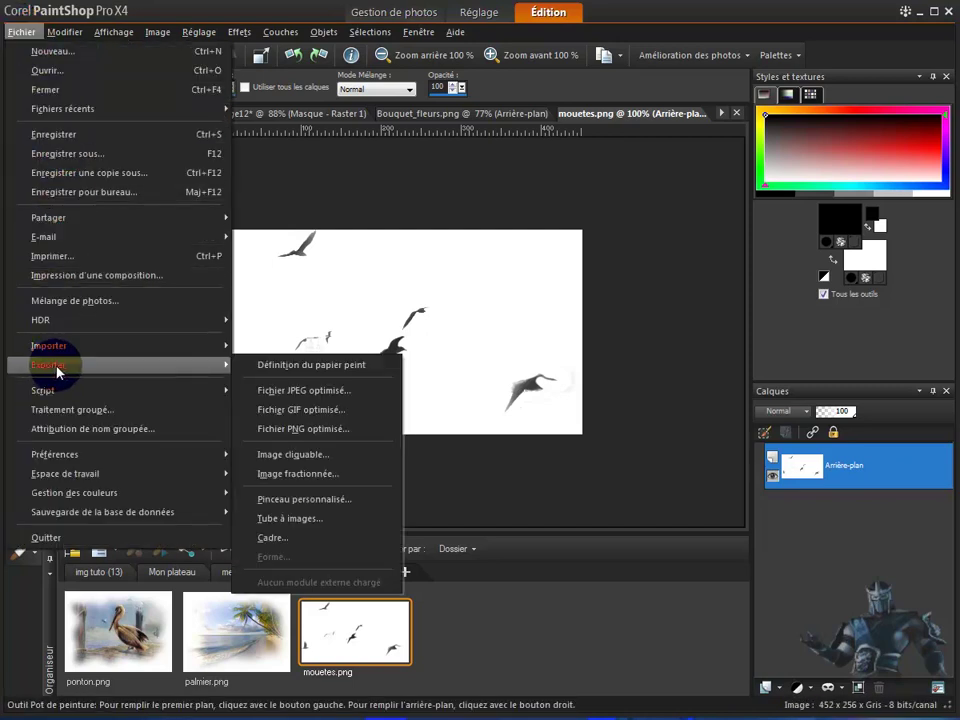
click(318, 503)
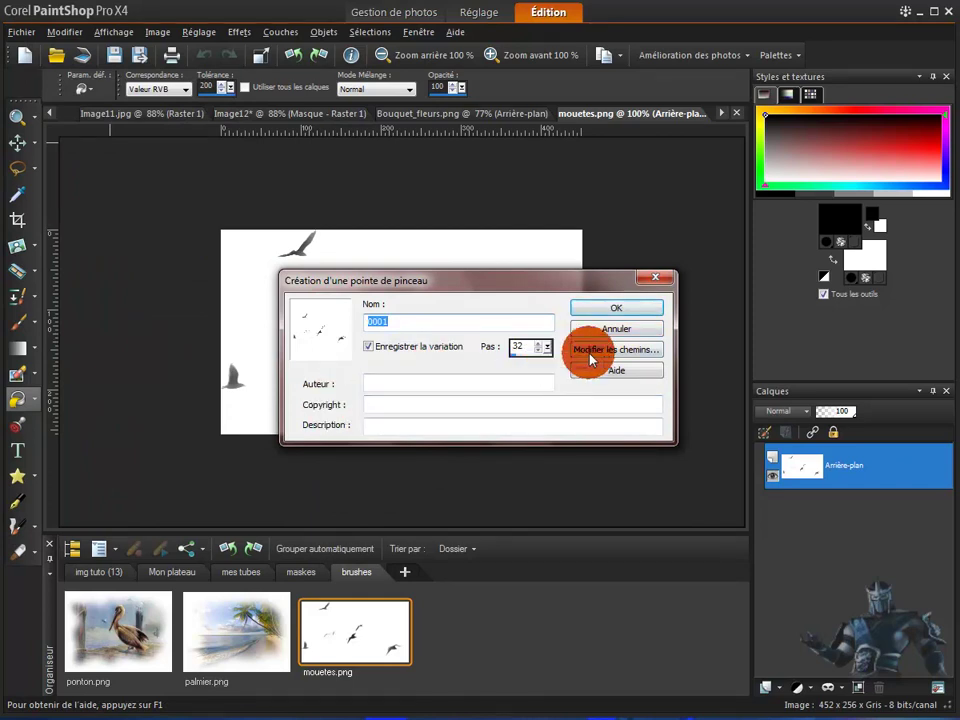
- Open the brush file locations and examine how an additional brush folder is chosen, without selecting one
click(622, 352)
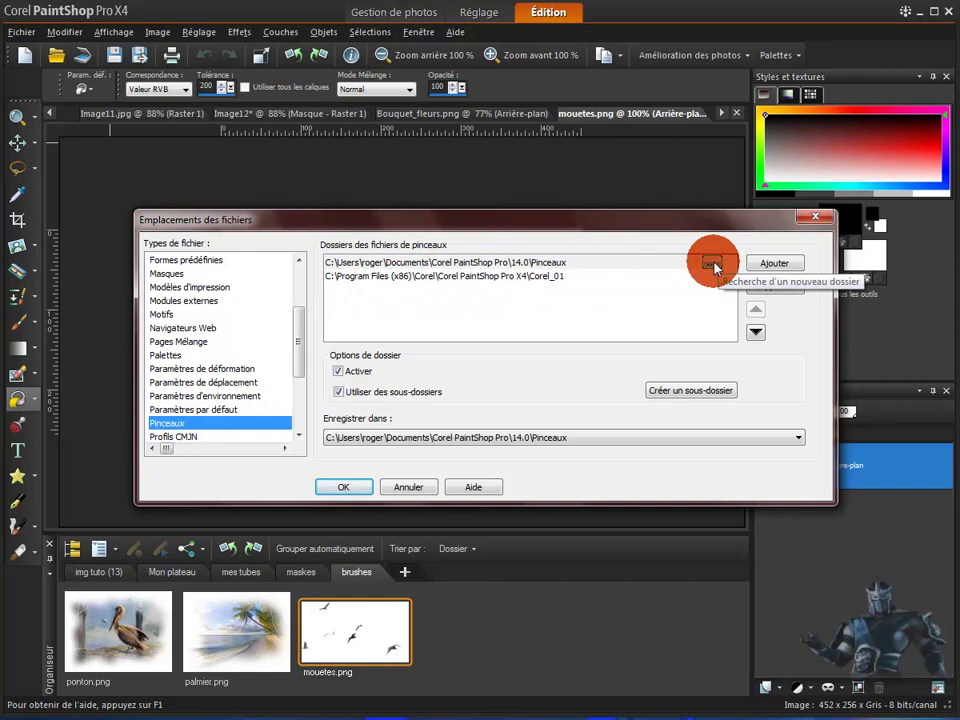
click(775, 265)
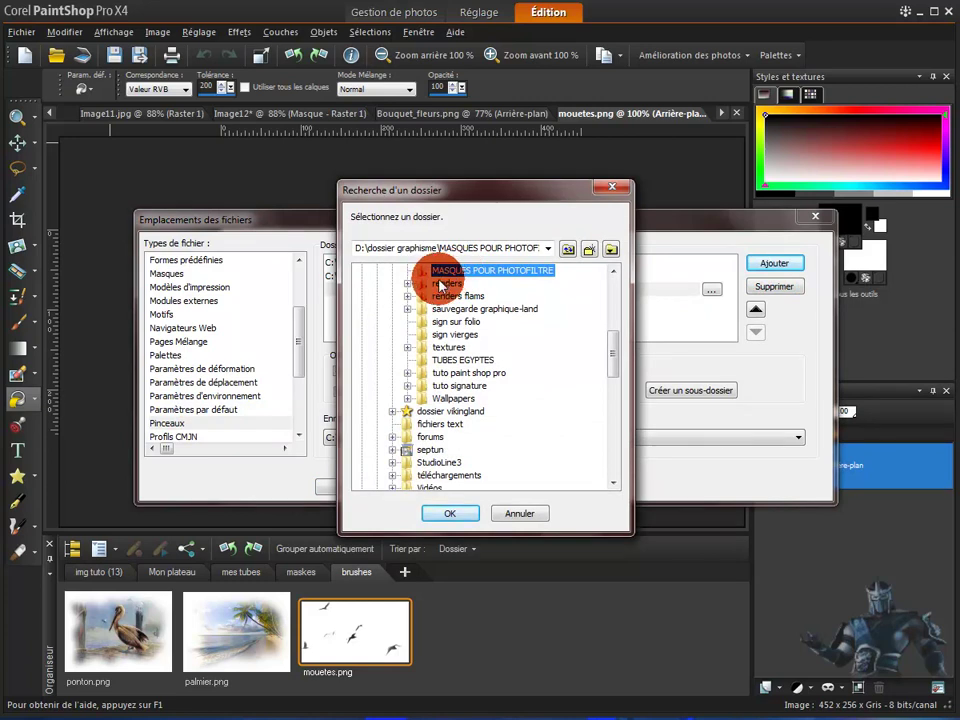
click(613, 191)
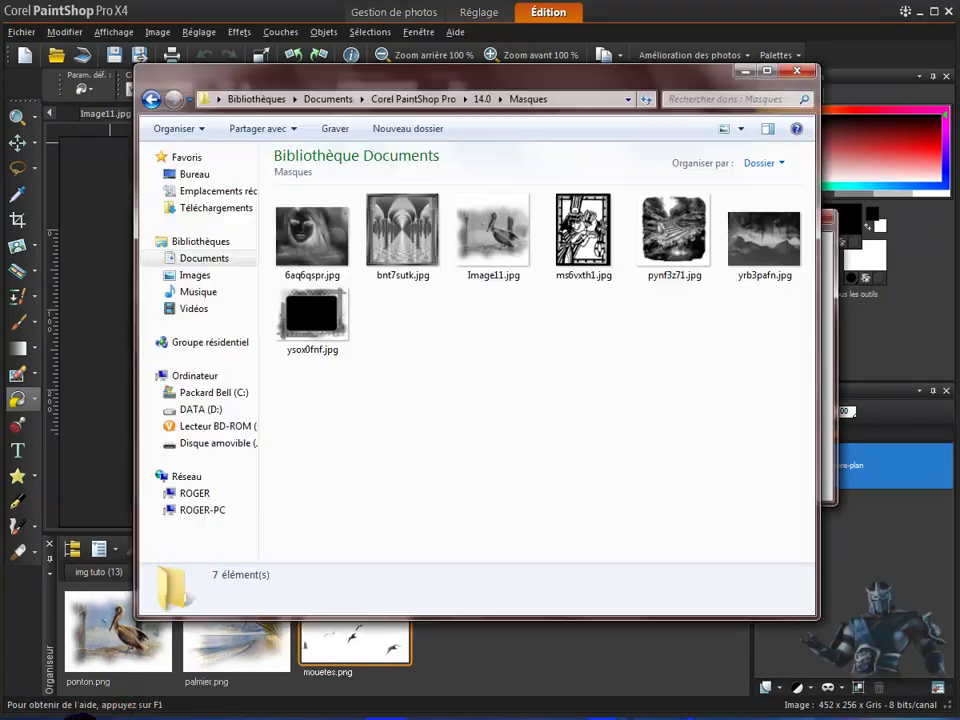
- Switch to Windows Explorer and go back from the Masques folder to the Documents library
click(150, 99)
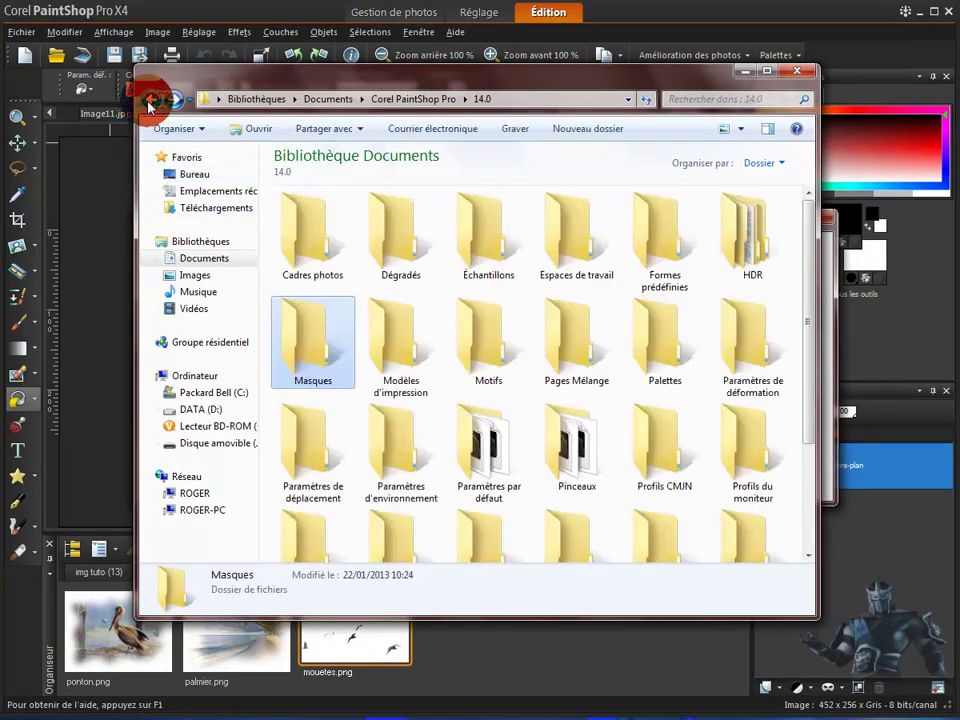
click(150, 99)
click(150, 99)
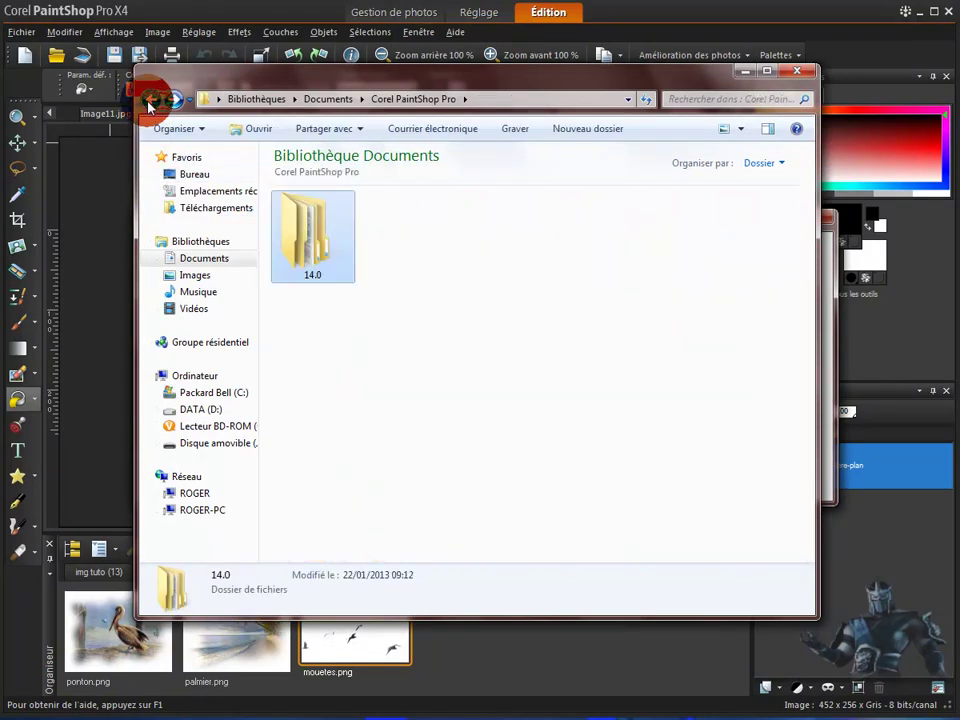
click(150, 99)
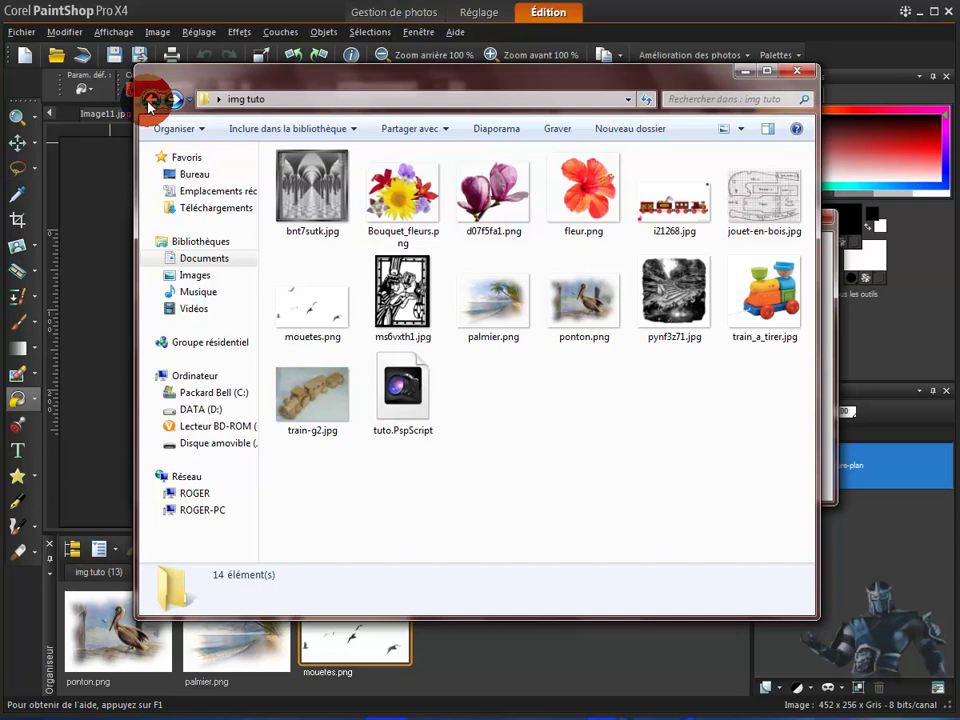
click(174, 99)
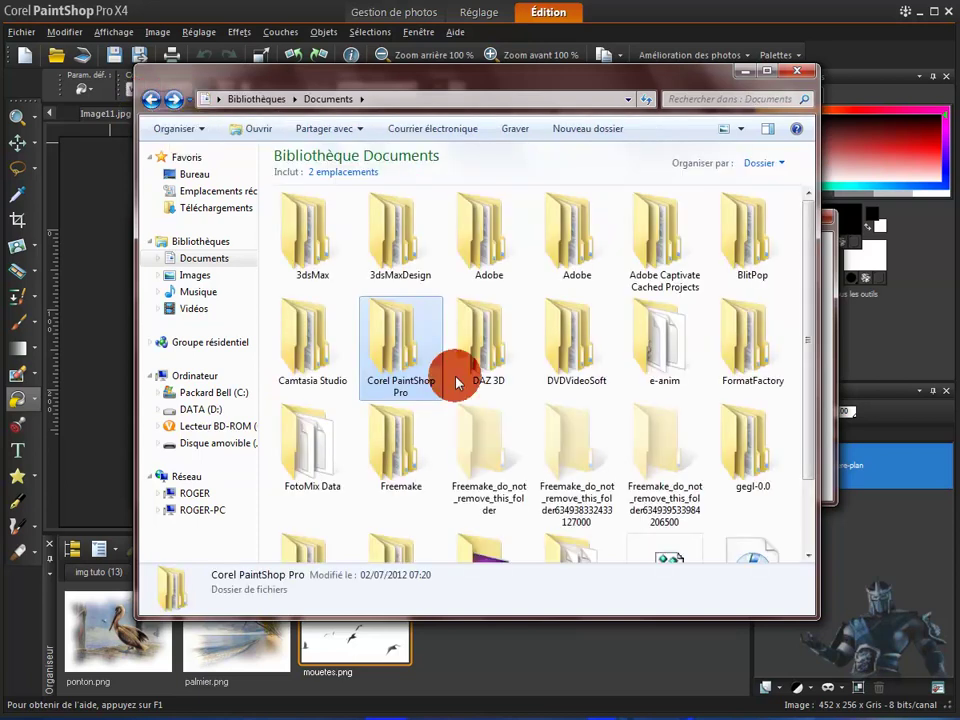
- Create a new folder in the Documents library and keep its default name
drag(808, 475, 786, 564)
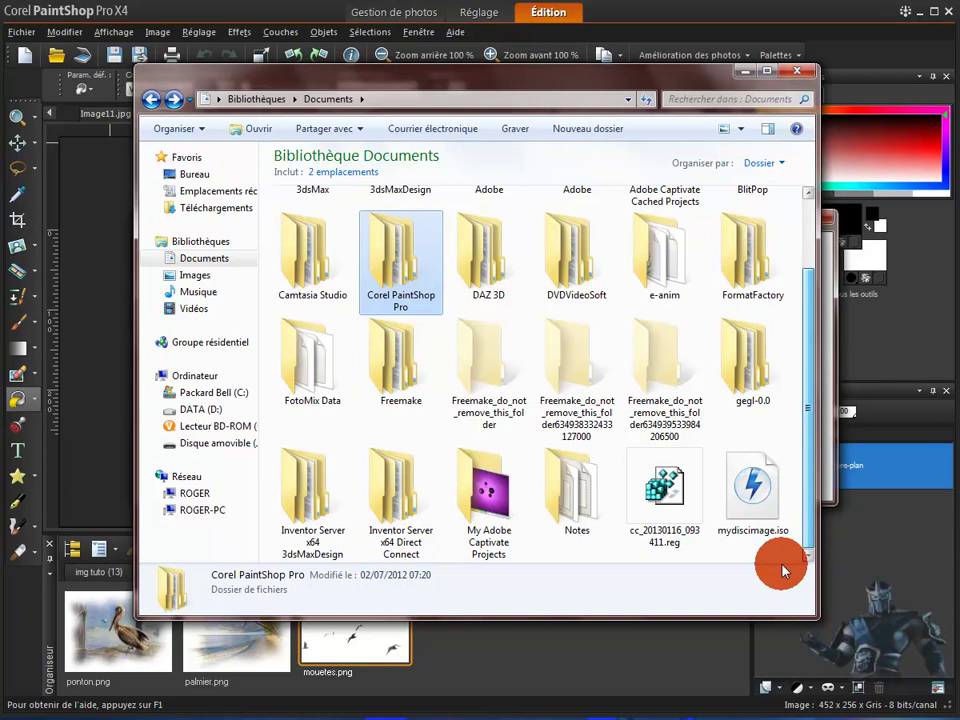
right_click(706, 470)
mouse_move(792, 660)
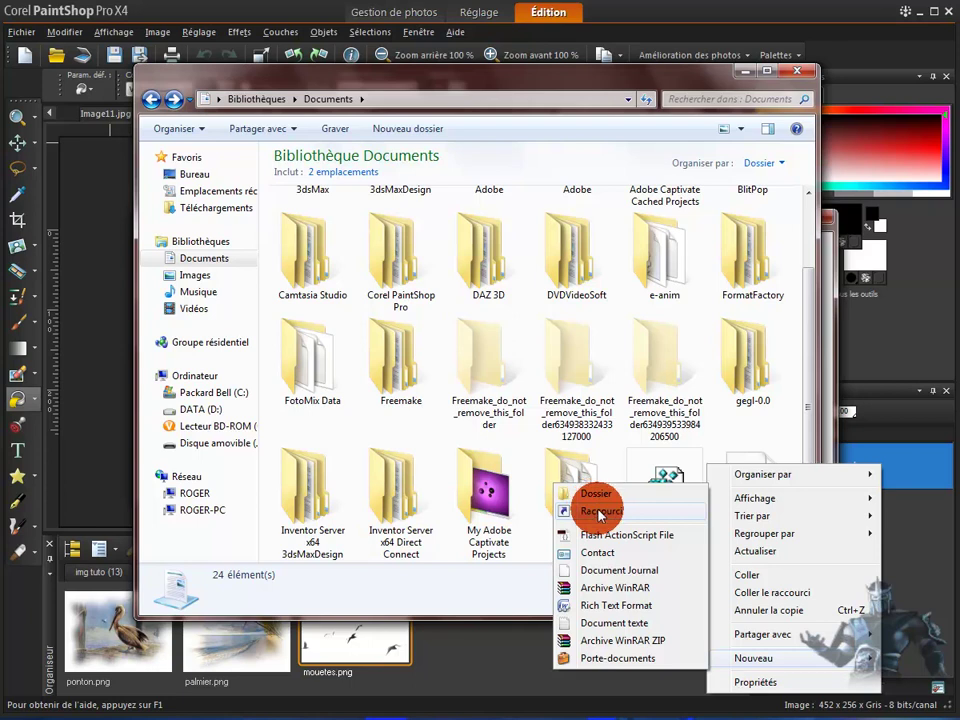
click(598, 494)
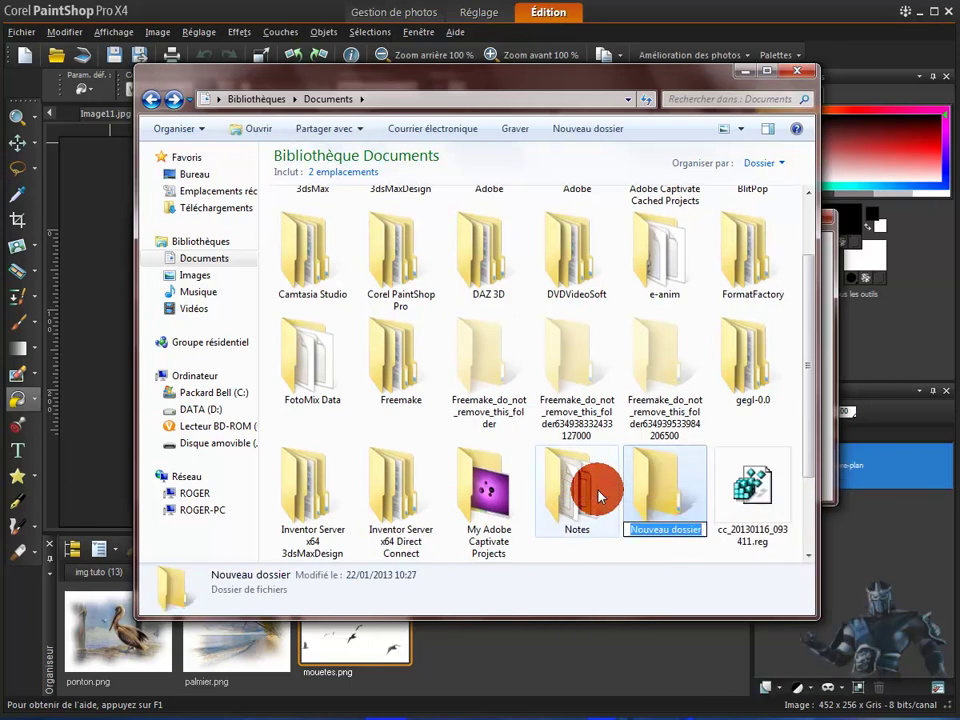
click(681, 560)
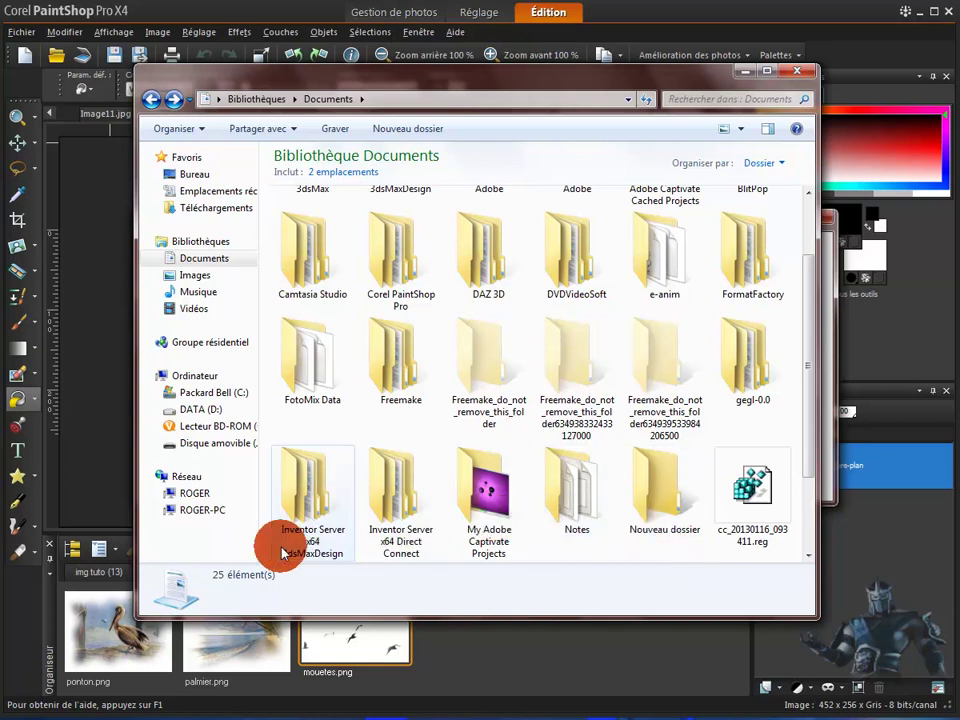
- Return to PaintShop Pro and try choosing Nouveau dossier from the Documents library as an additional brush folder
click(747, 71)
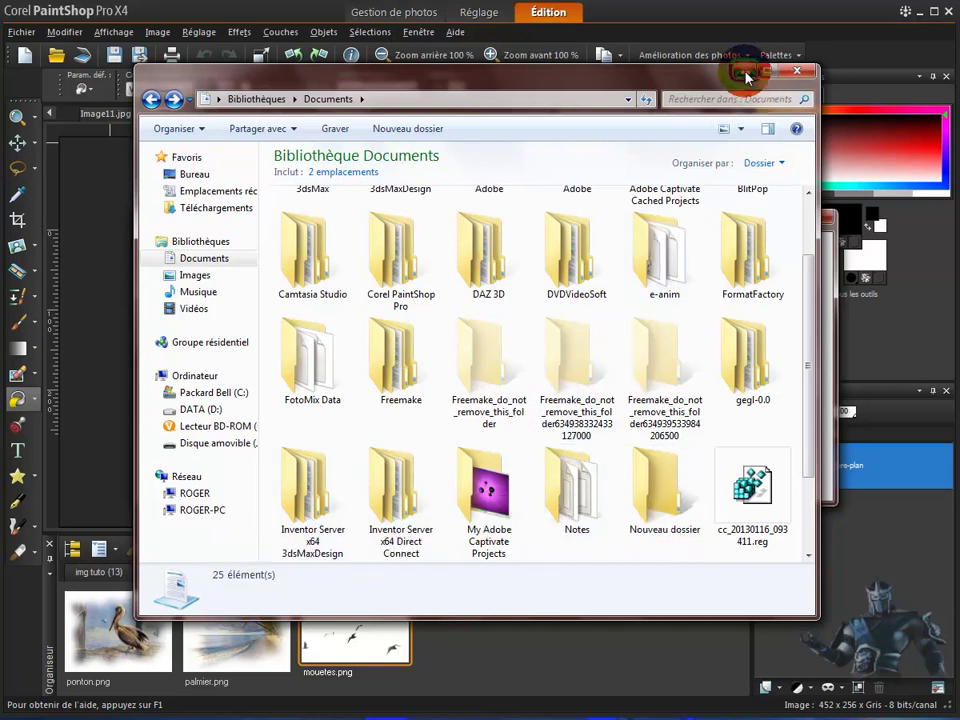
click(485, 316)
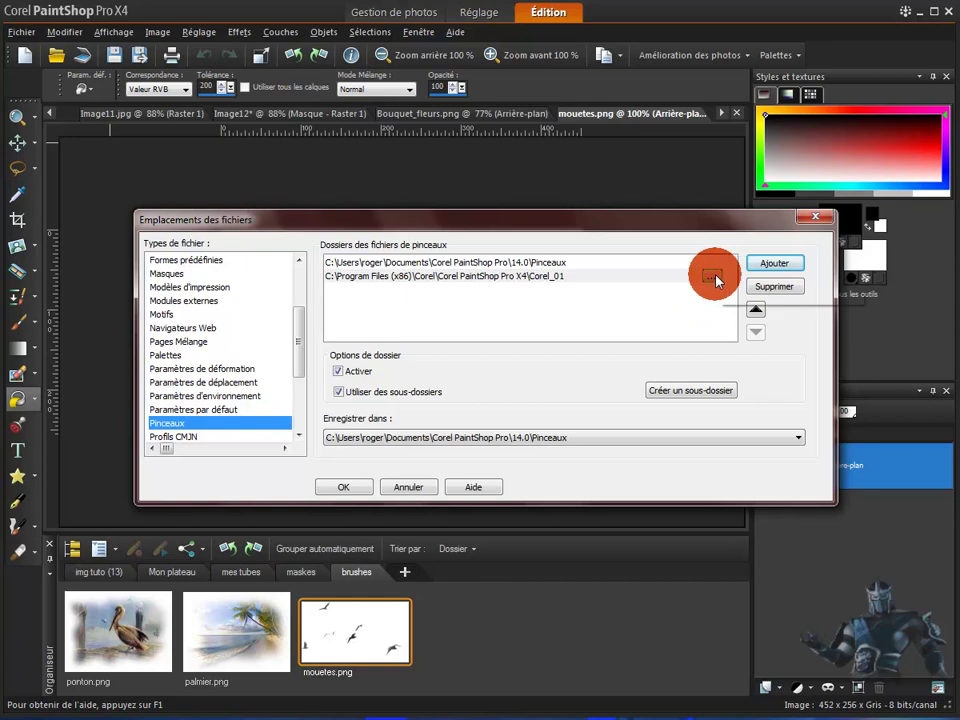
click(772, 266)
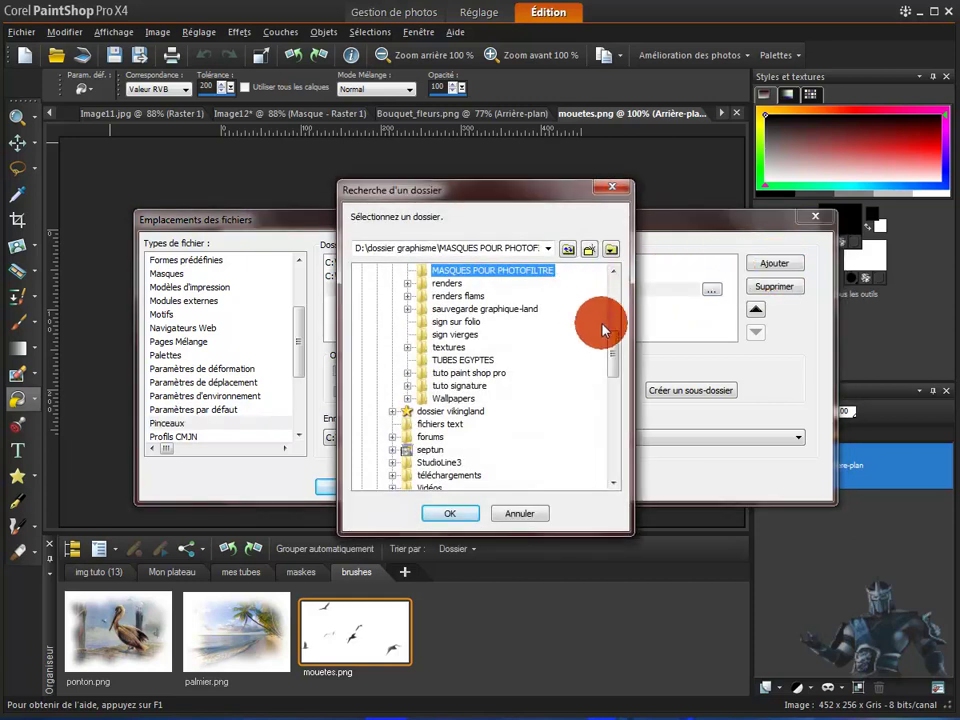
drag(614, 358, 614, 306)
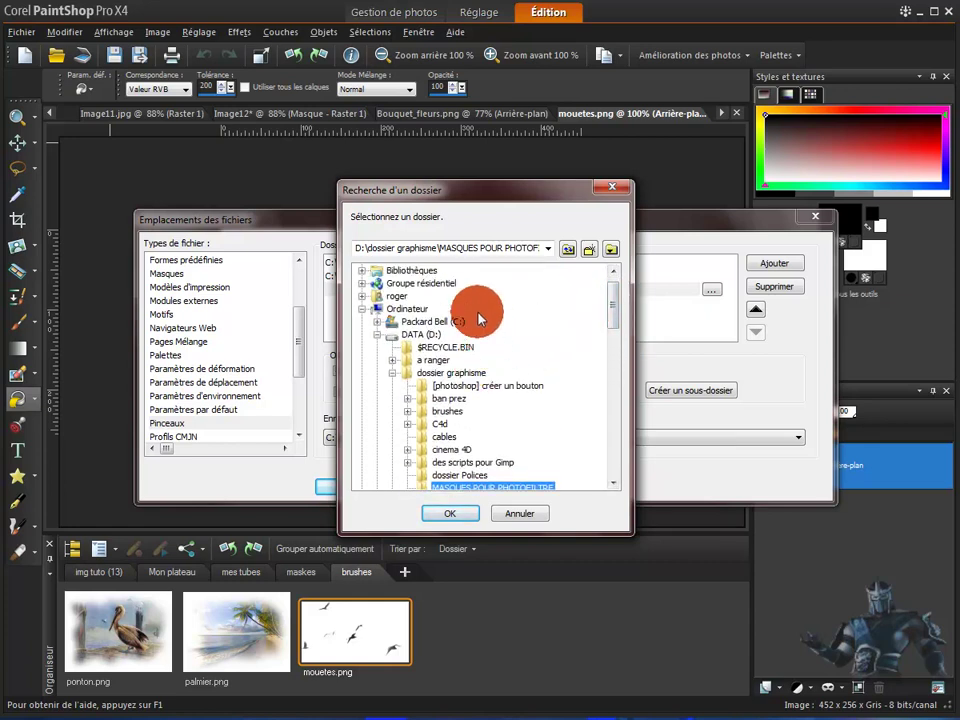
click(408, 270)
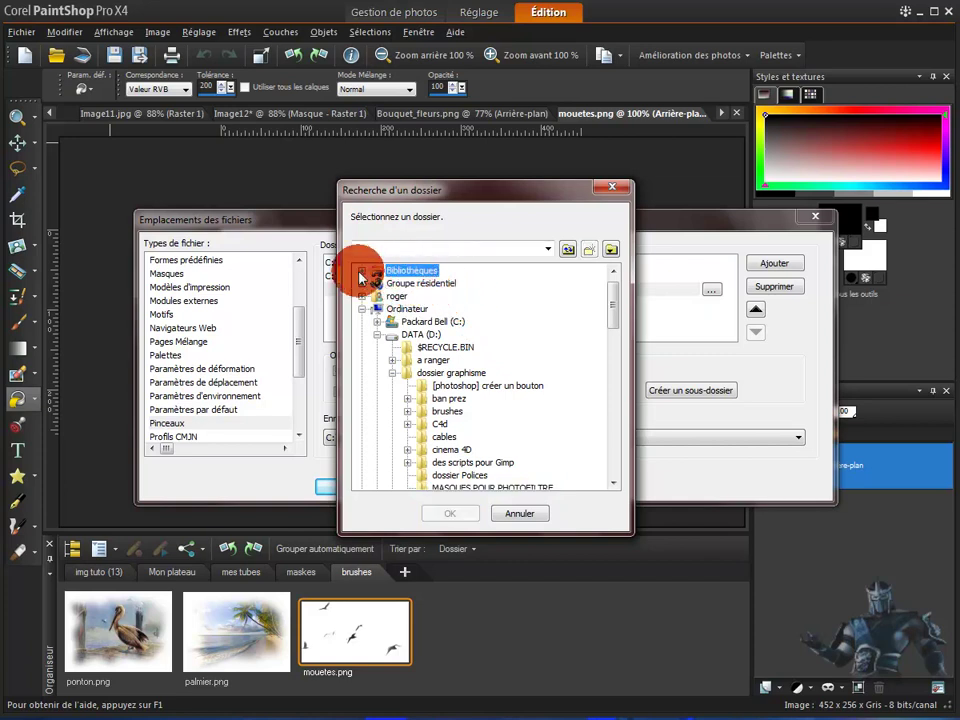
click(362, 272)
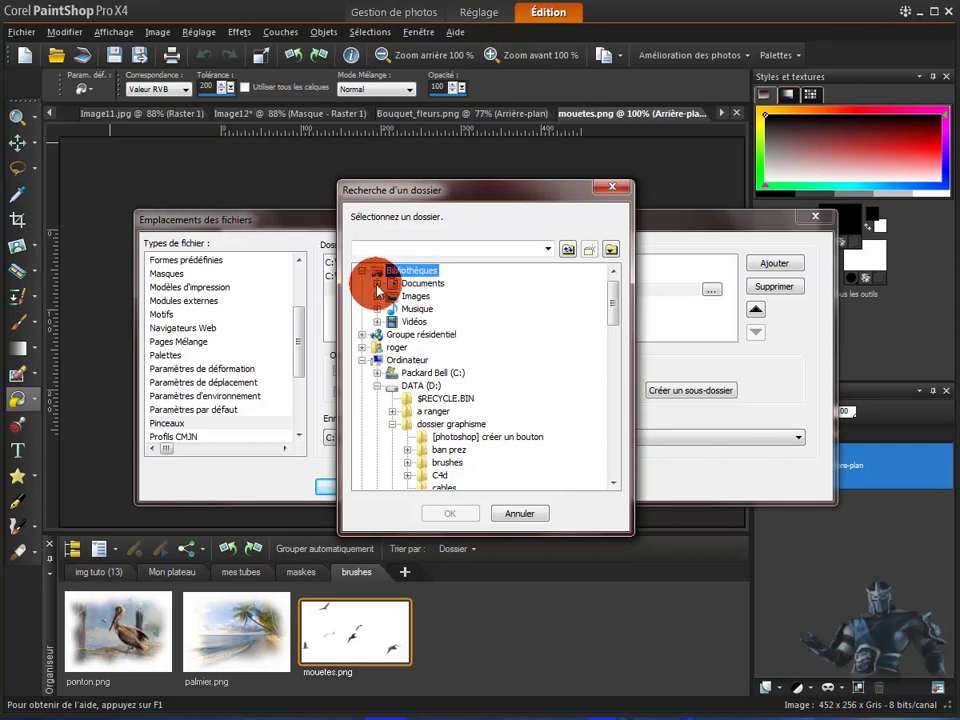
click(377, 284)
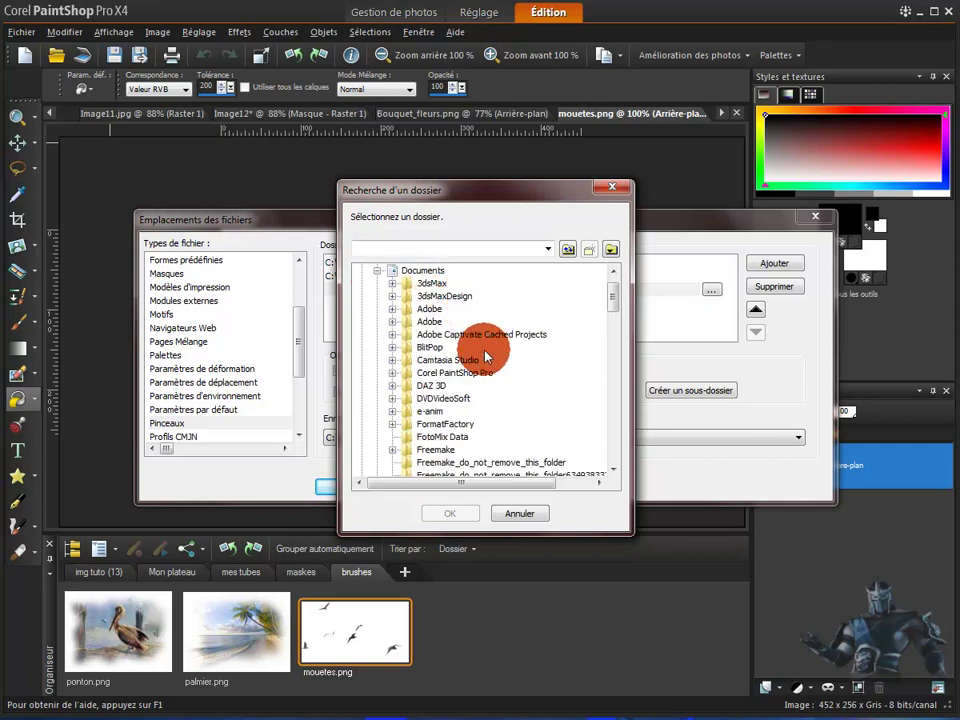
scroll(498, 385, down, 2)
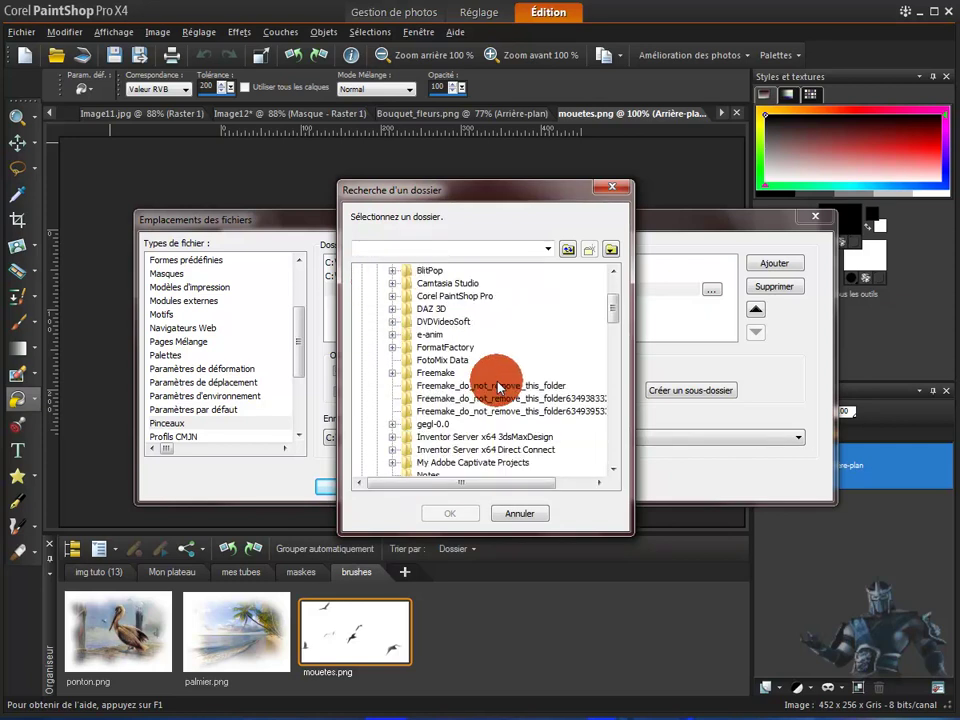
scroll(498, 387, down, 1)
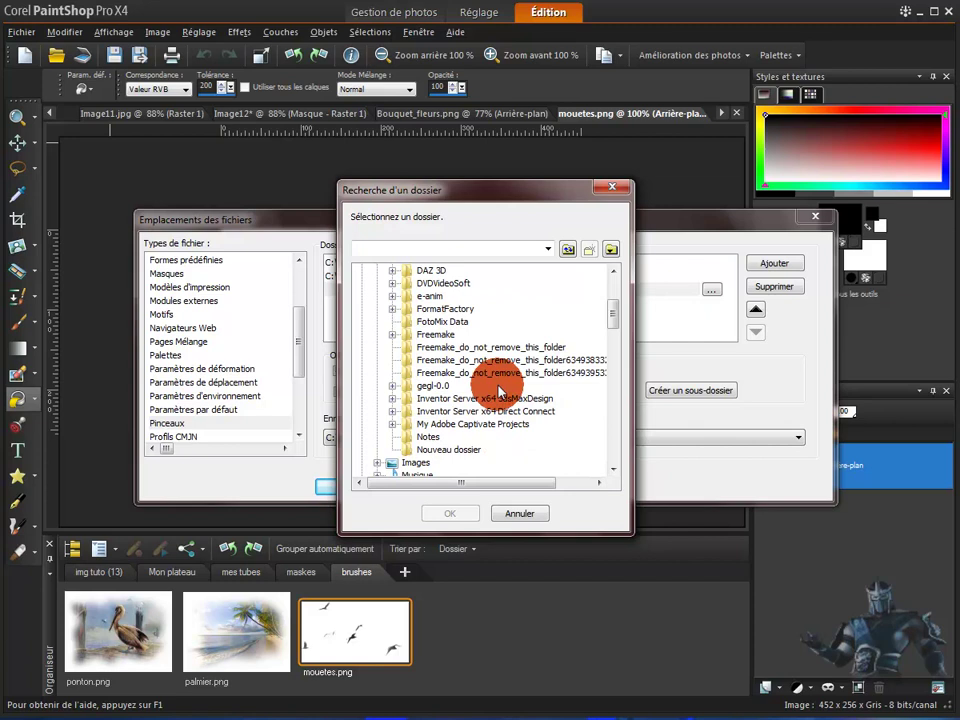
click(418, 452)
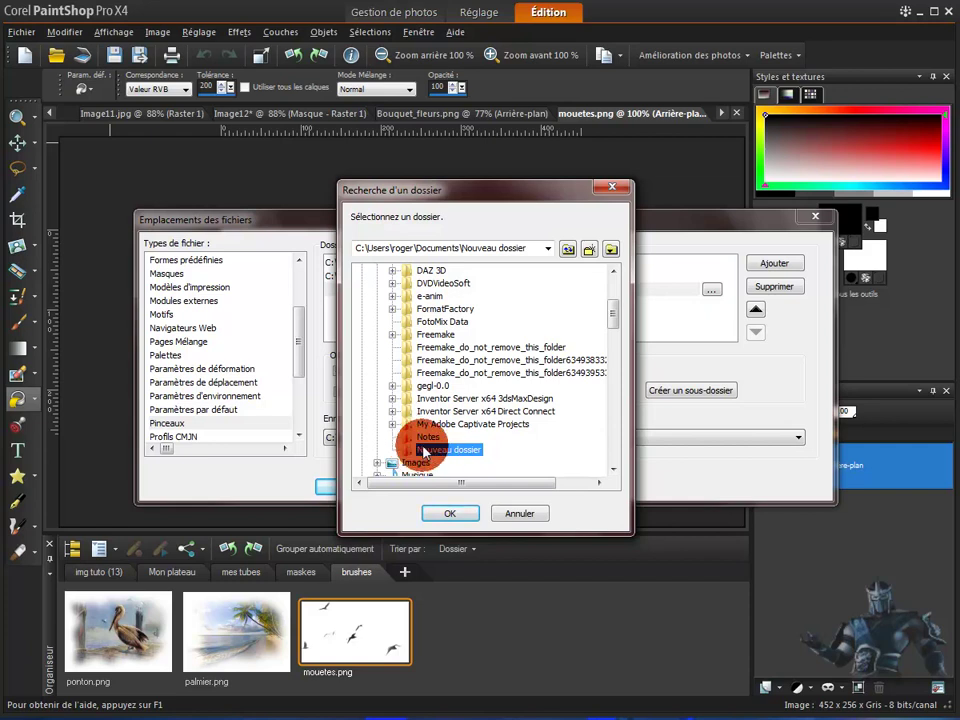
- Cancel the brush folder choice and close the file locations and brush tip creation without exporting the brush
click(518, 514)
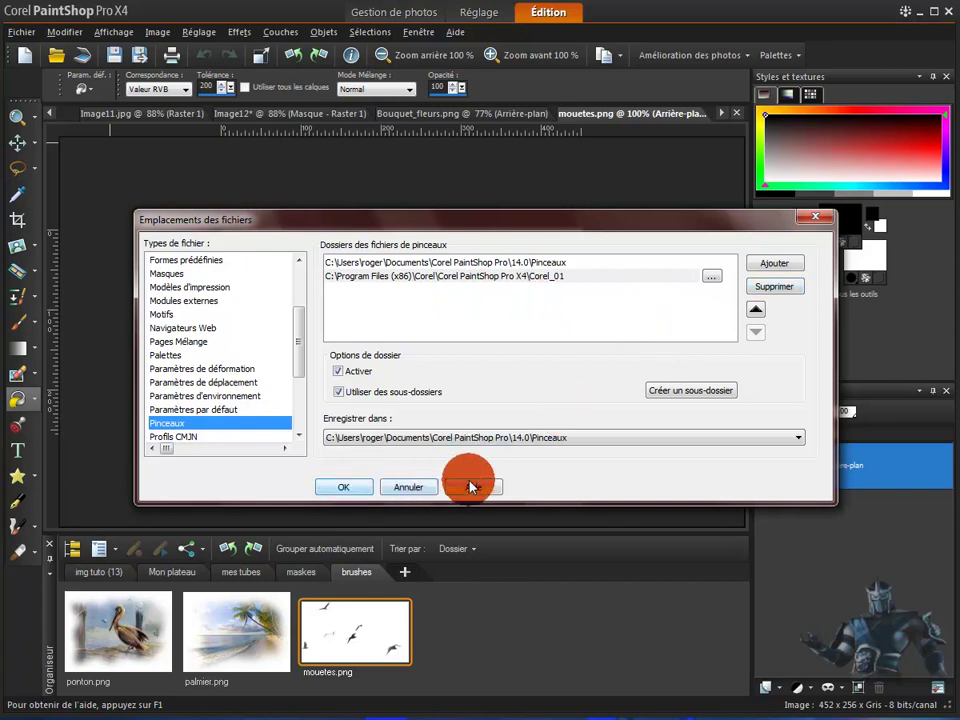
click(828, 216)
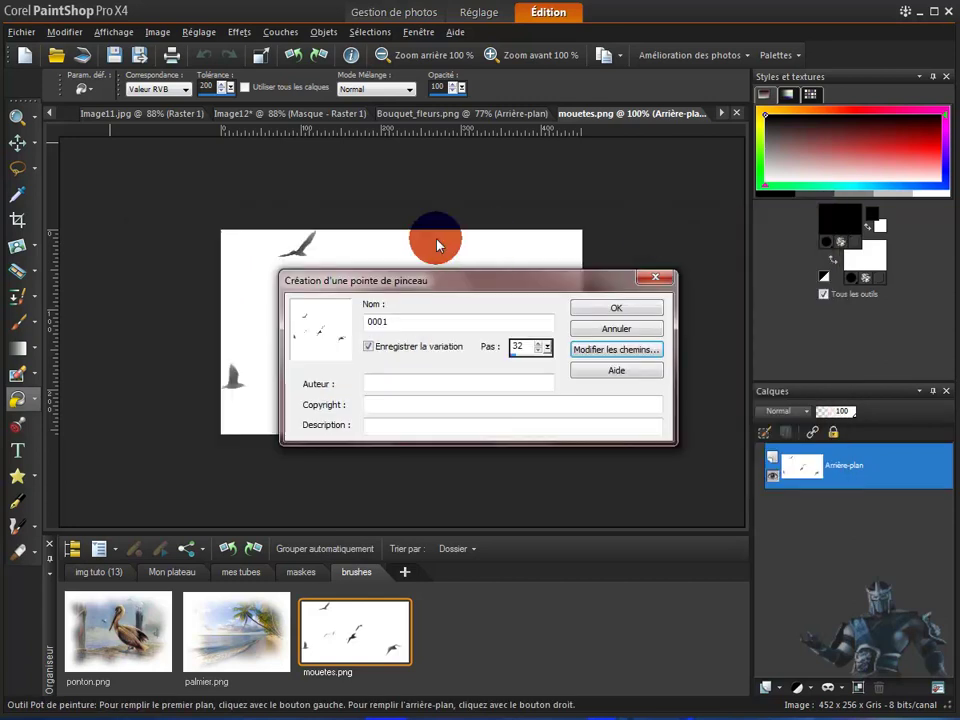
click(657, 279)
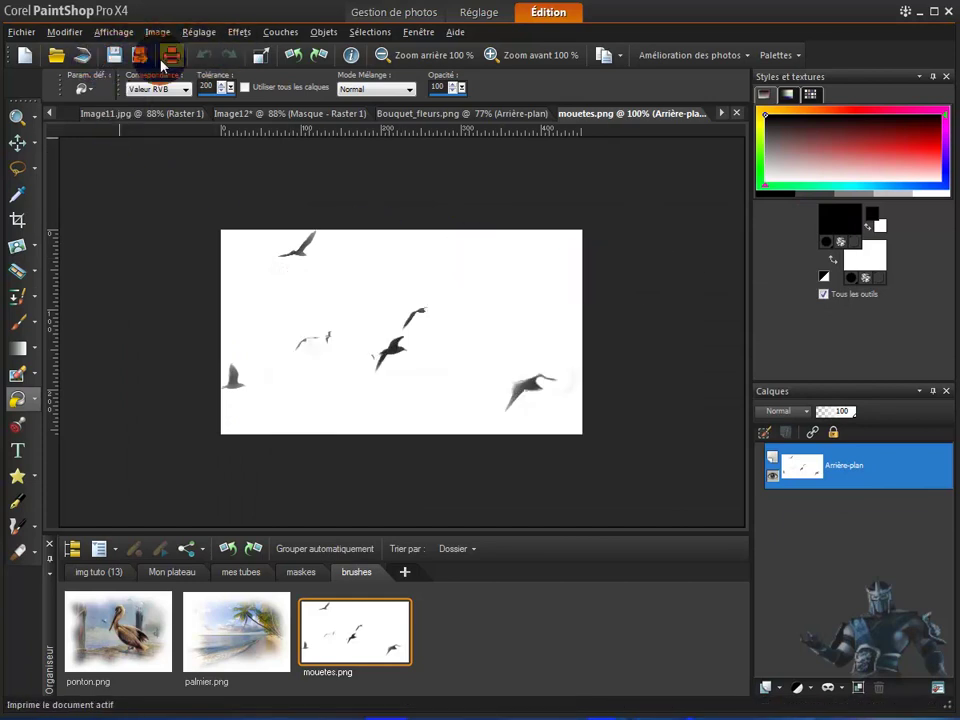
- Activate the Paint Brush tool and look through the brush tip categories and thumbnails, keeping the 0001 tip
click(18, 322)
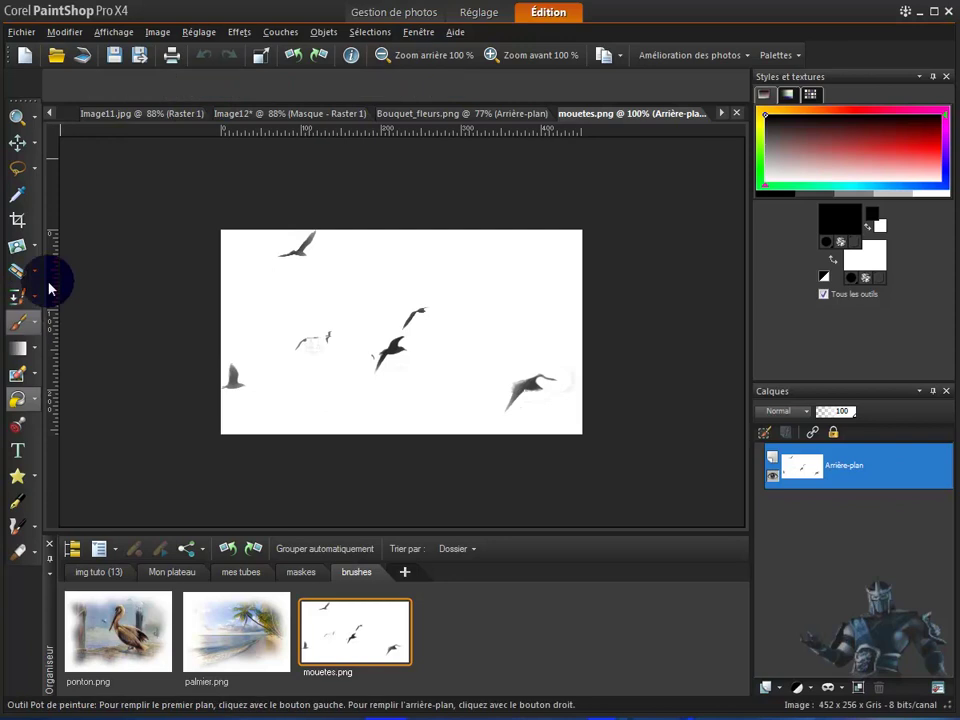
click(140, 88)
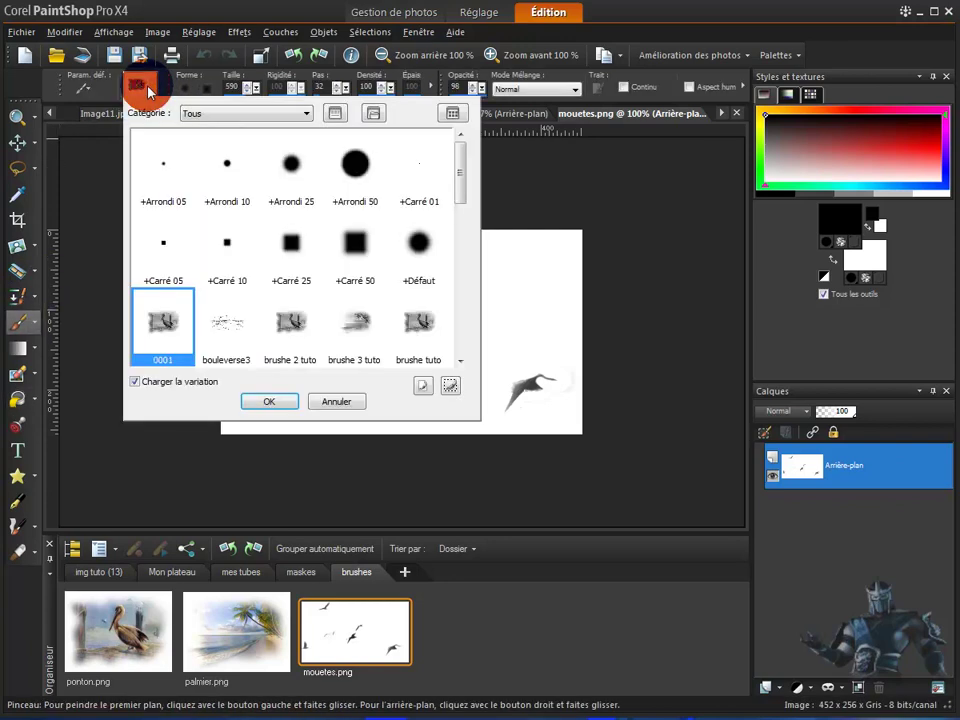
click(306, 116)
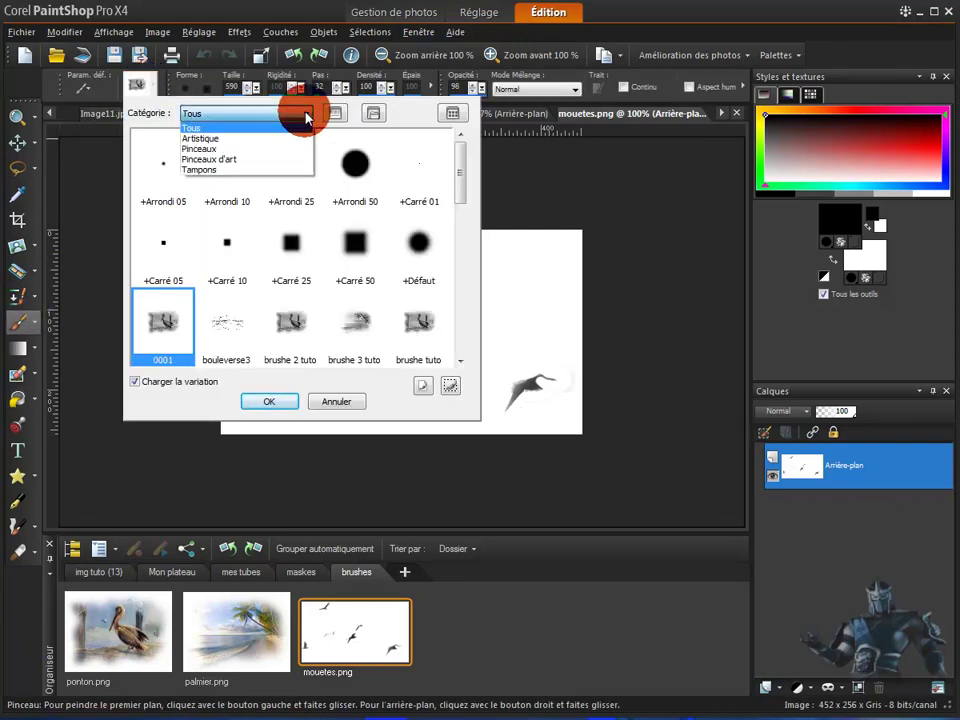
click(300, 114)
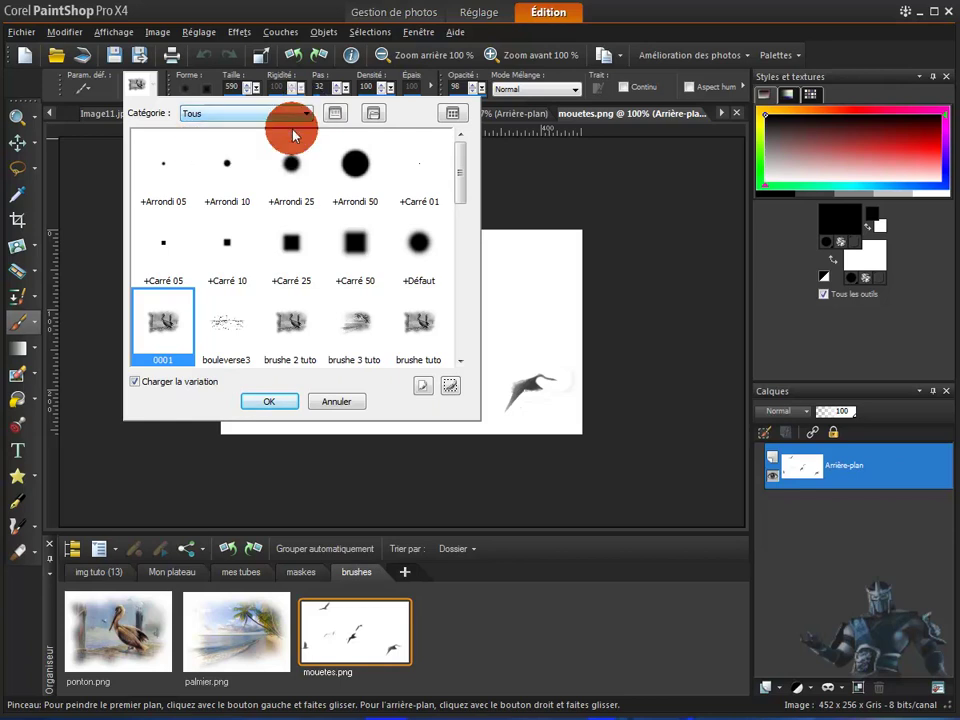
mouse_move(470, 198)
mouse_down()
mouse_move(467, 336)
mouse_move(470, 160)
mouse_up()
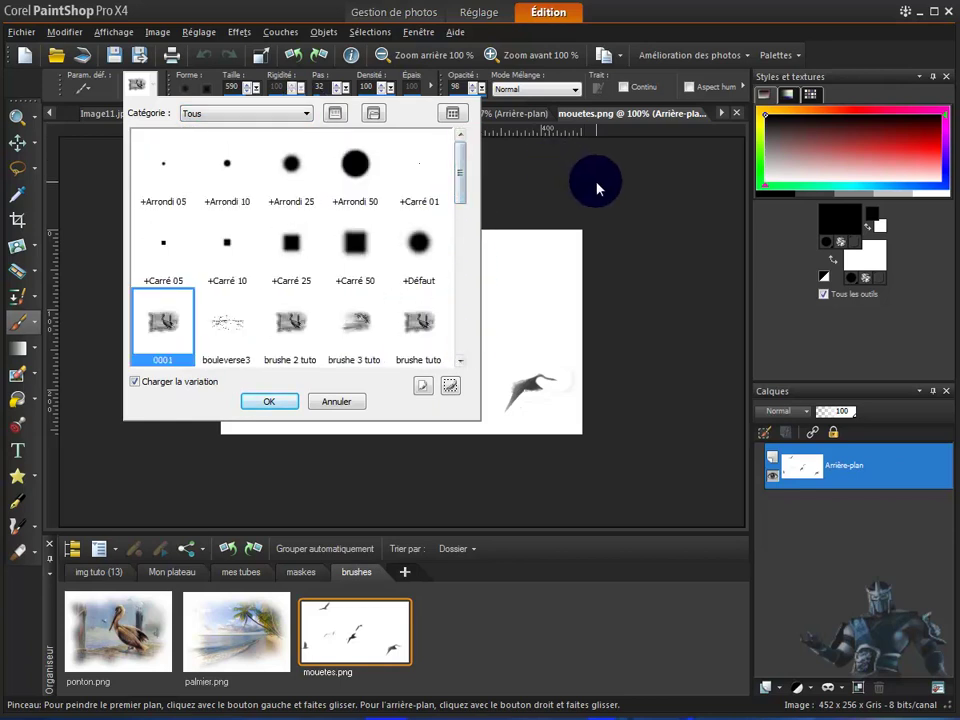
key(Return)
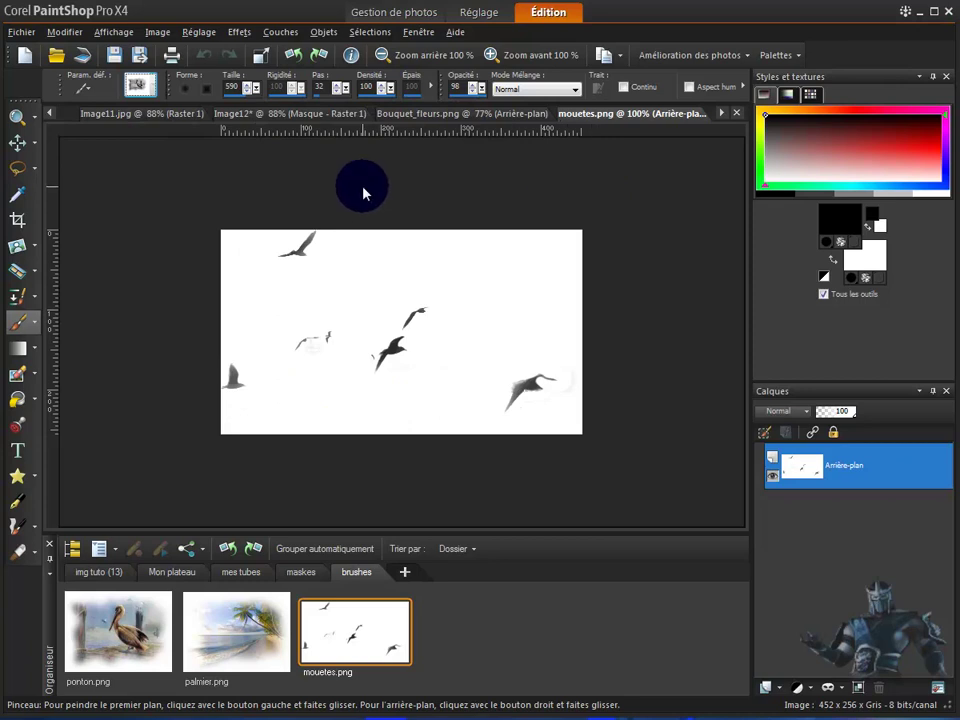
- Start loading a mask from disk for mouetes.png and look at the categories offered in the mask list
click(282, 33)
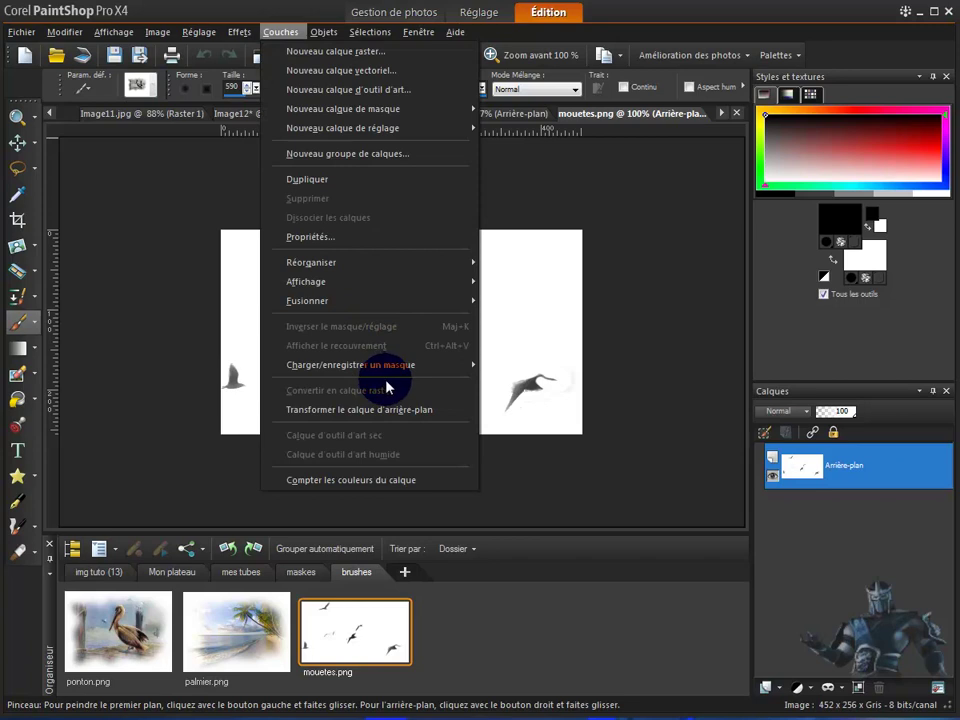
mouse_move(454, 365)
click(542, 375)
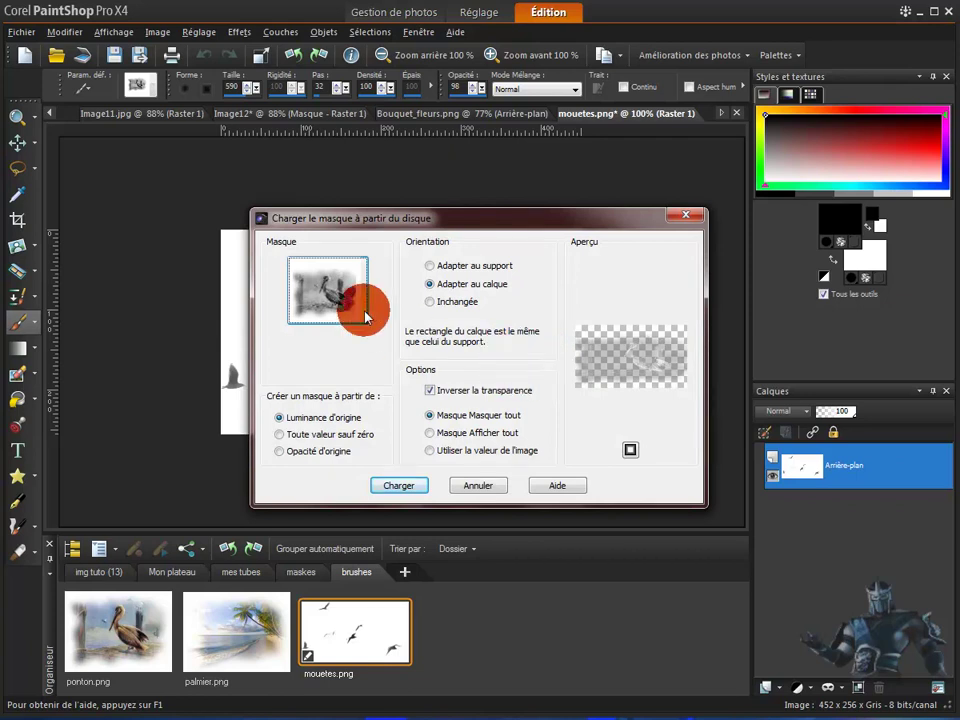
click(331, 297)
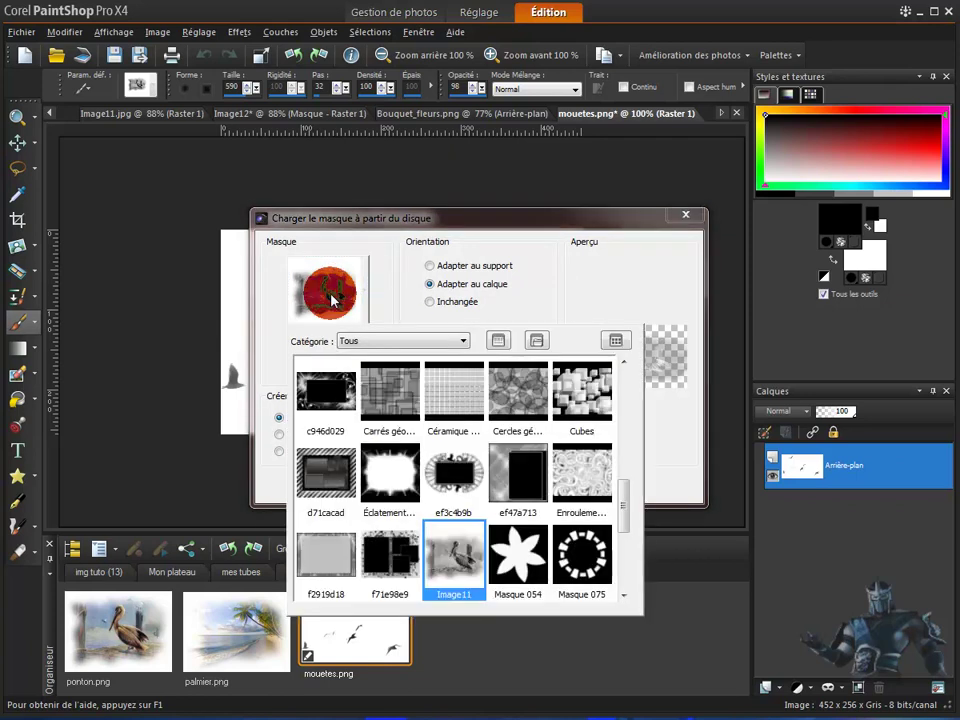
click(463, 341)
click(465, 343)
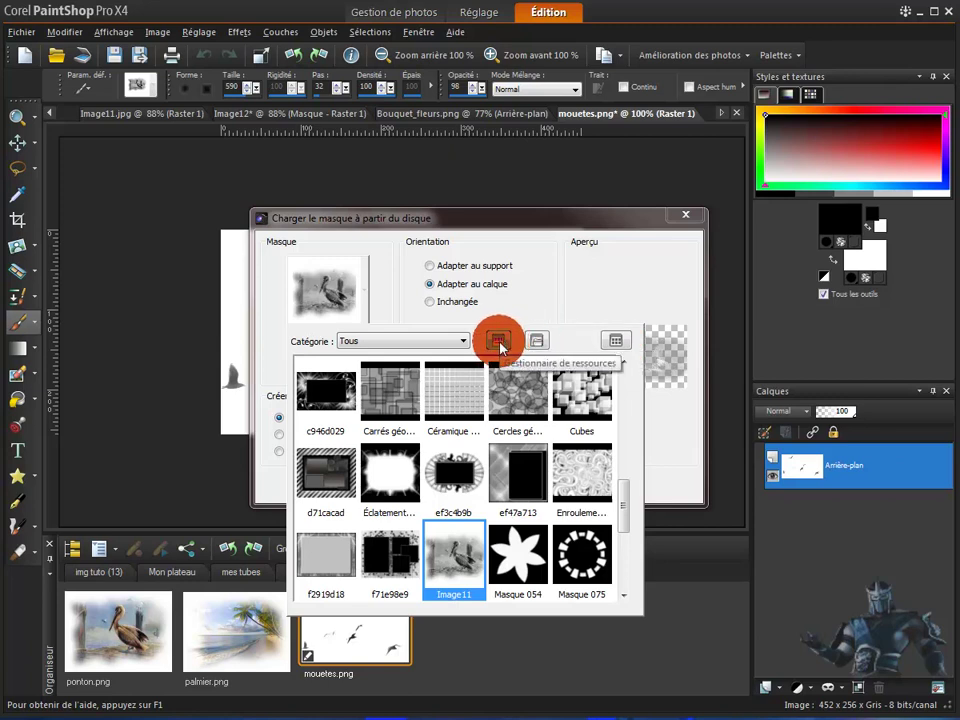
- Try replacing the MASQUES POUR PHOTOFILTRE mask location with Nouveau dossier from the Documents library, and discard the change
click(537, 341)
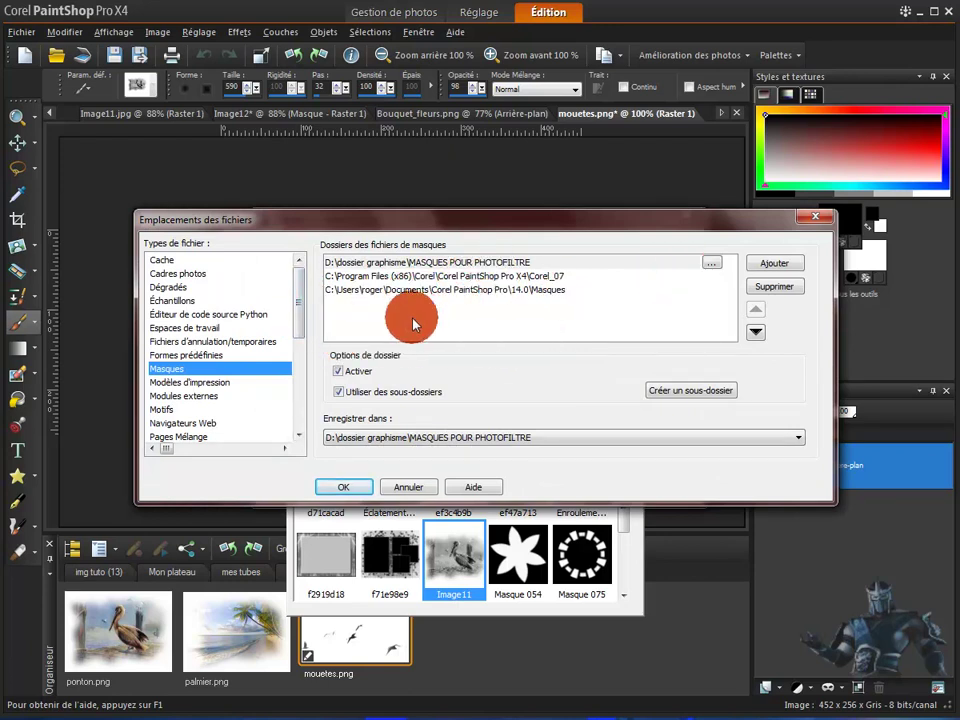
click(711, 263)
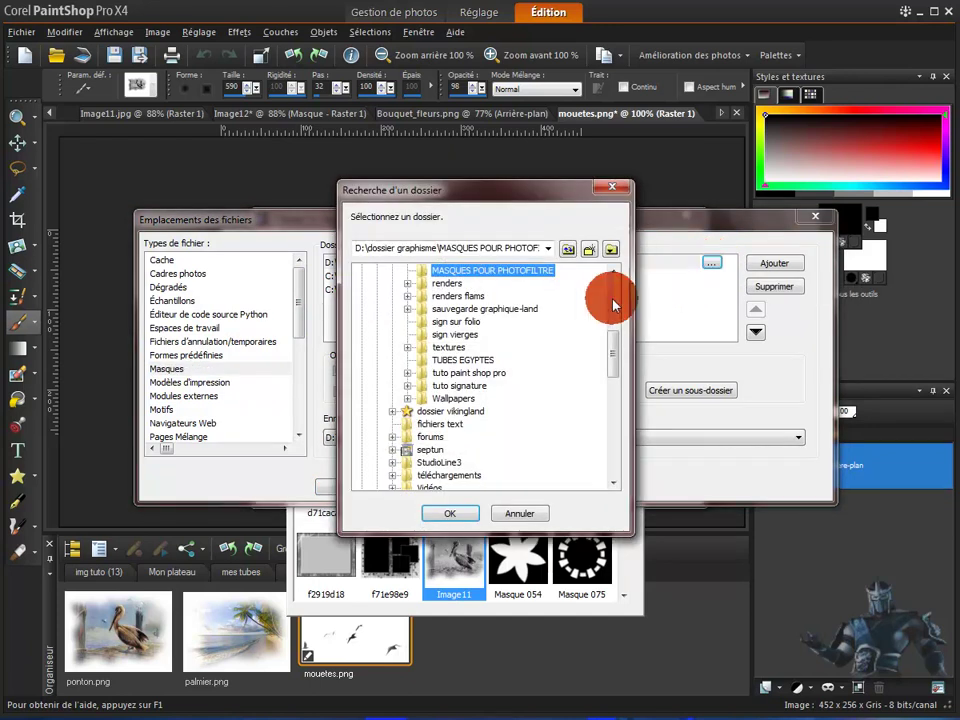
drag(615, 352, 615, 290)
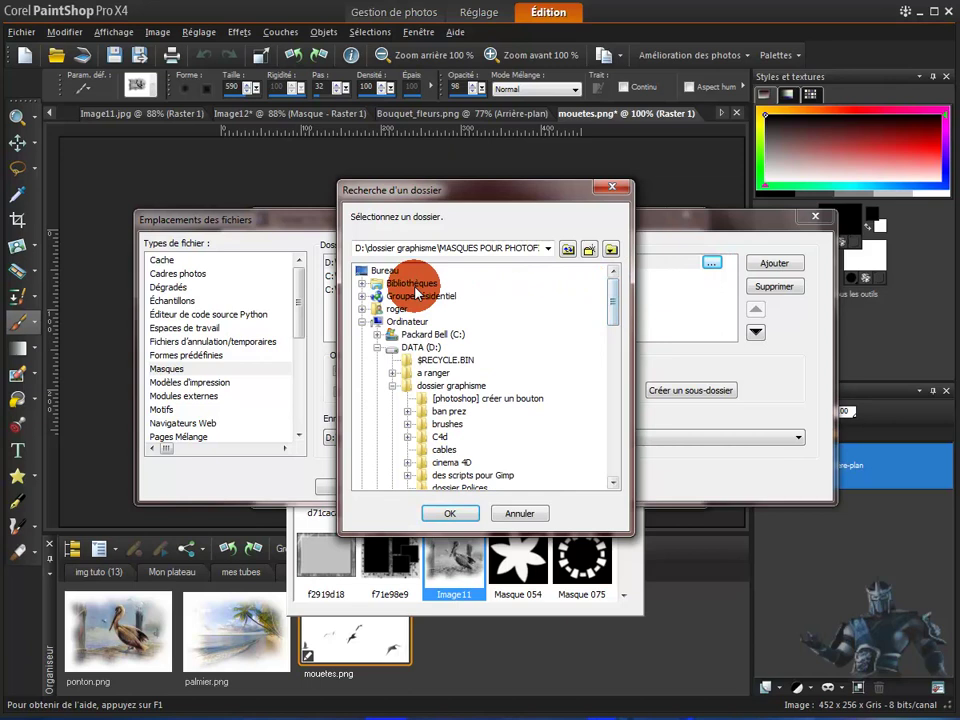
click(363, 284)
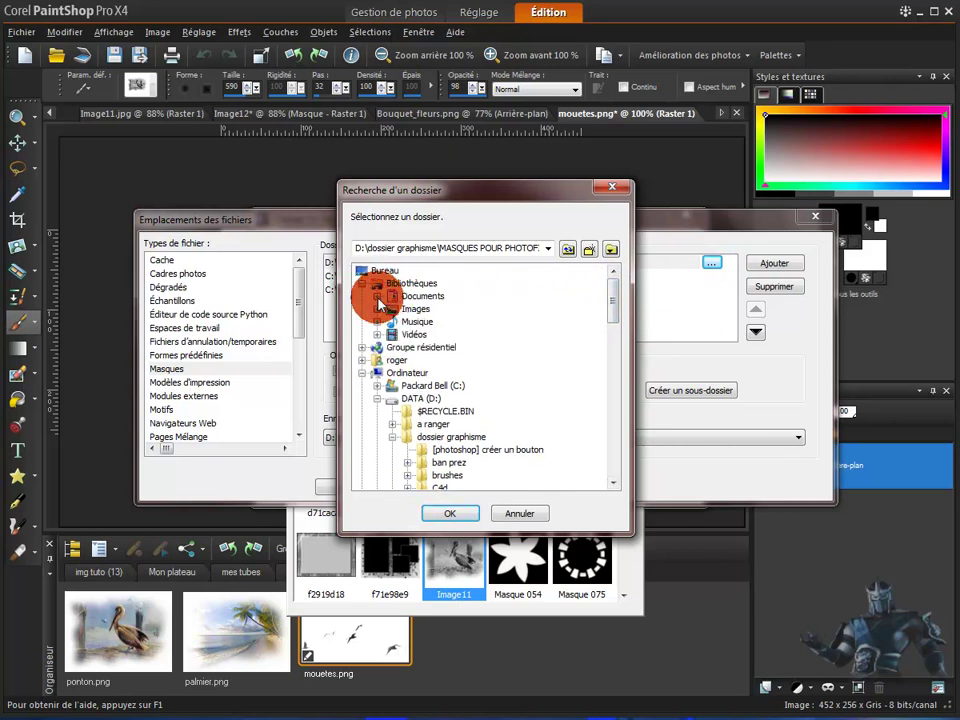
click(377, 296)
drag(612, 310, 615, 337)
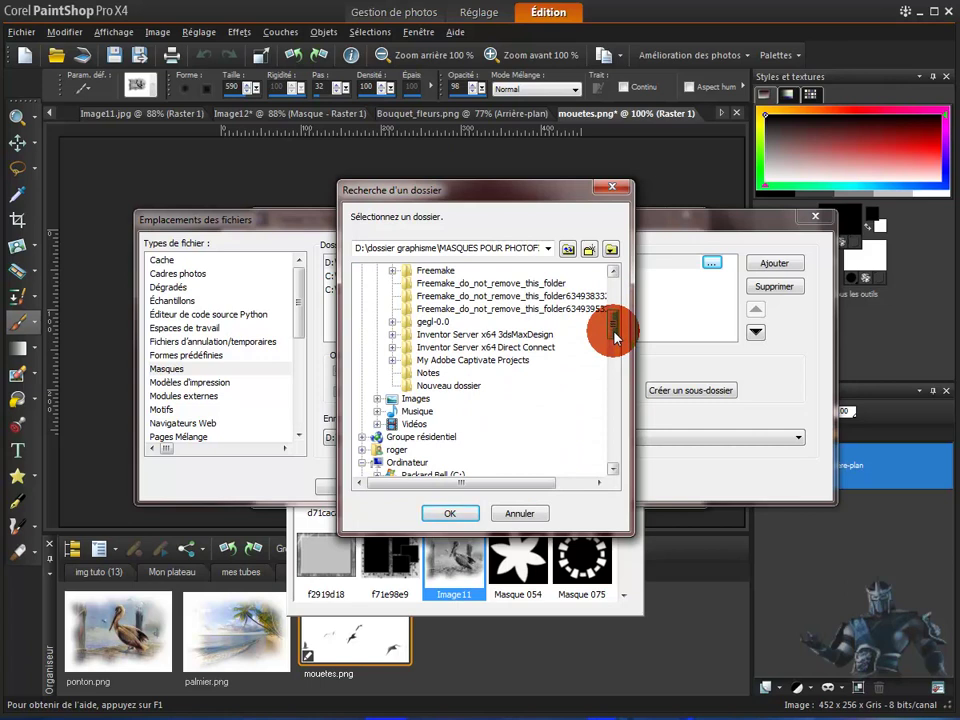
click(405, 387)
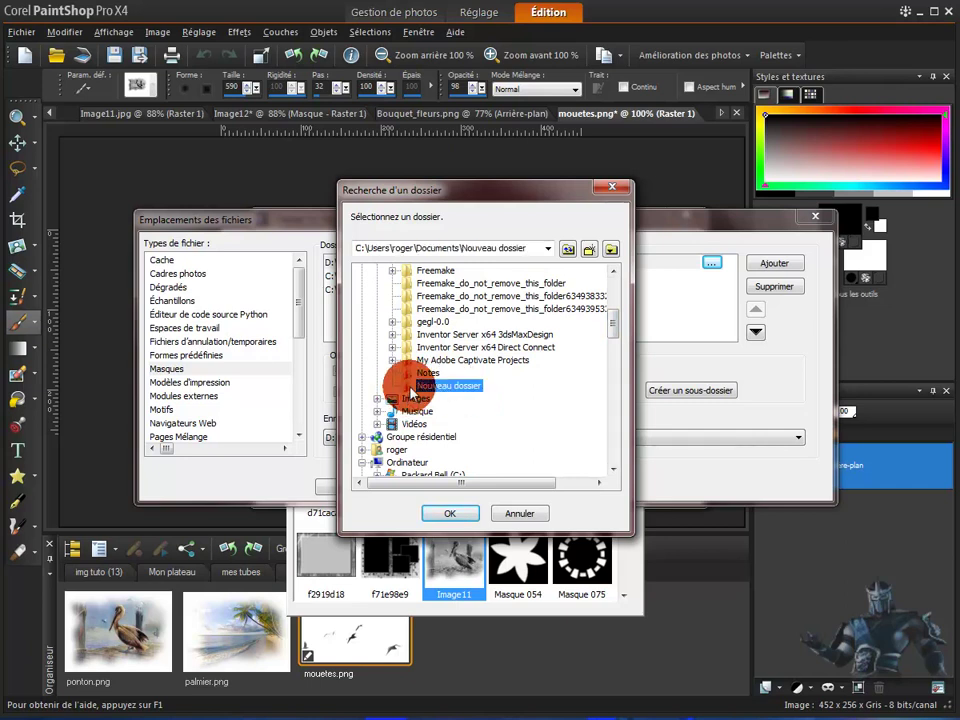
click(452, 514)
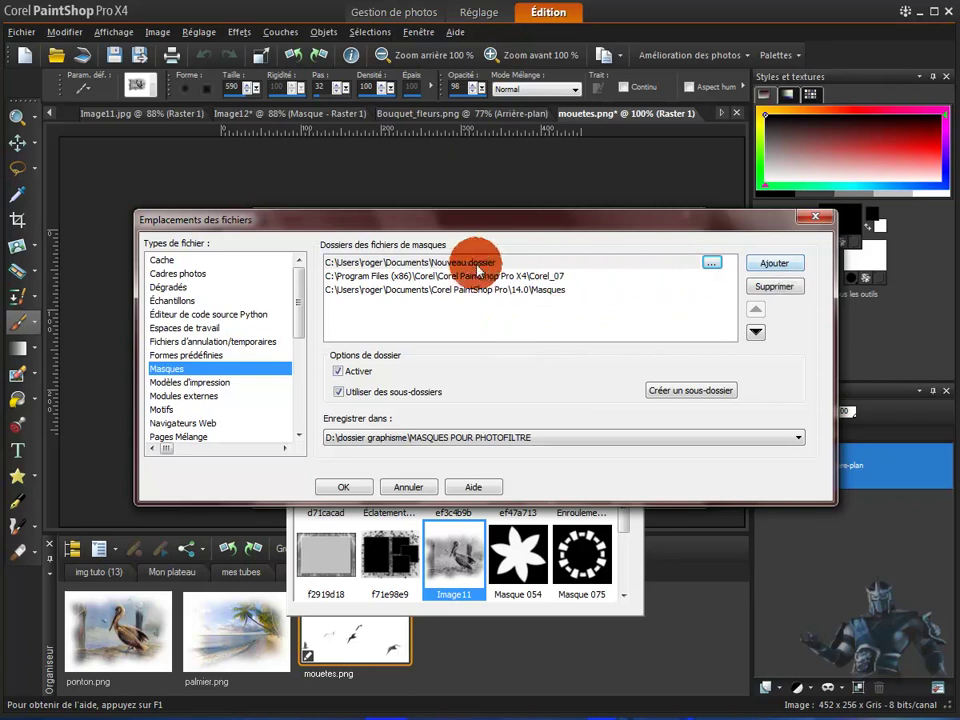
click(405, 262)
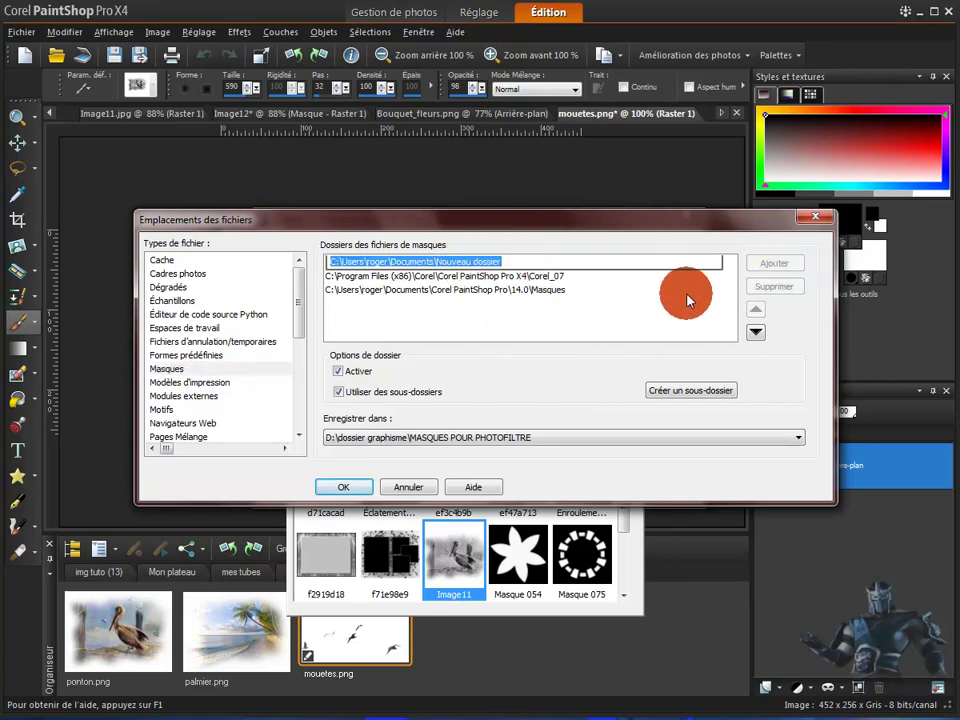
click(404, 487)
- Look through the mask categories and the thumbnails from the start of the list, and close mask loading without loading any
click(511, 380)
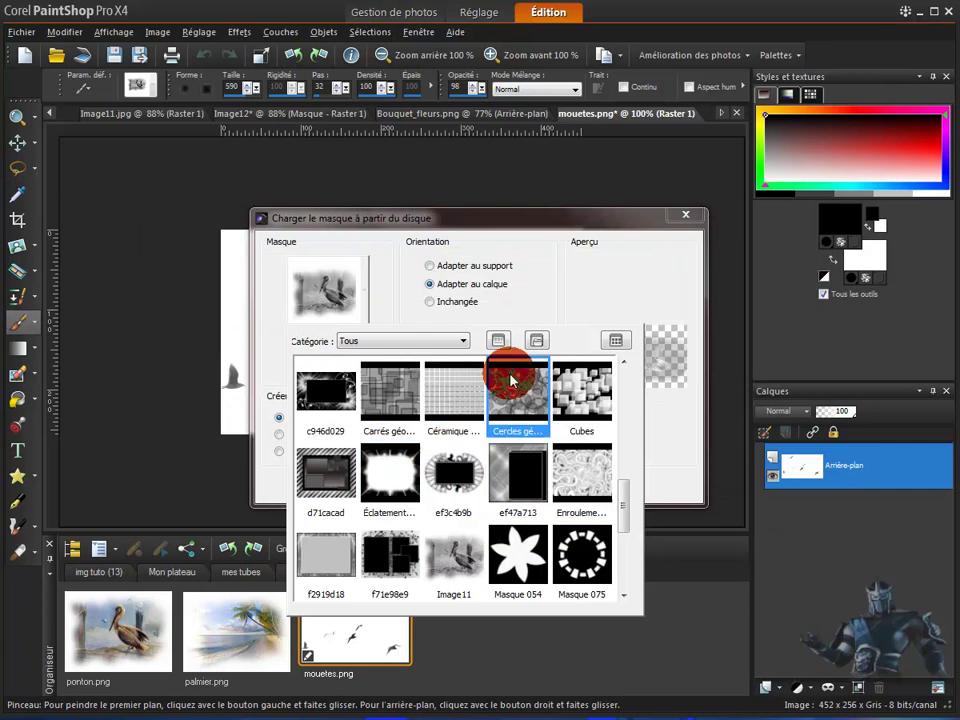
click(463, 341)
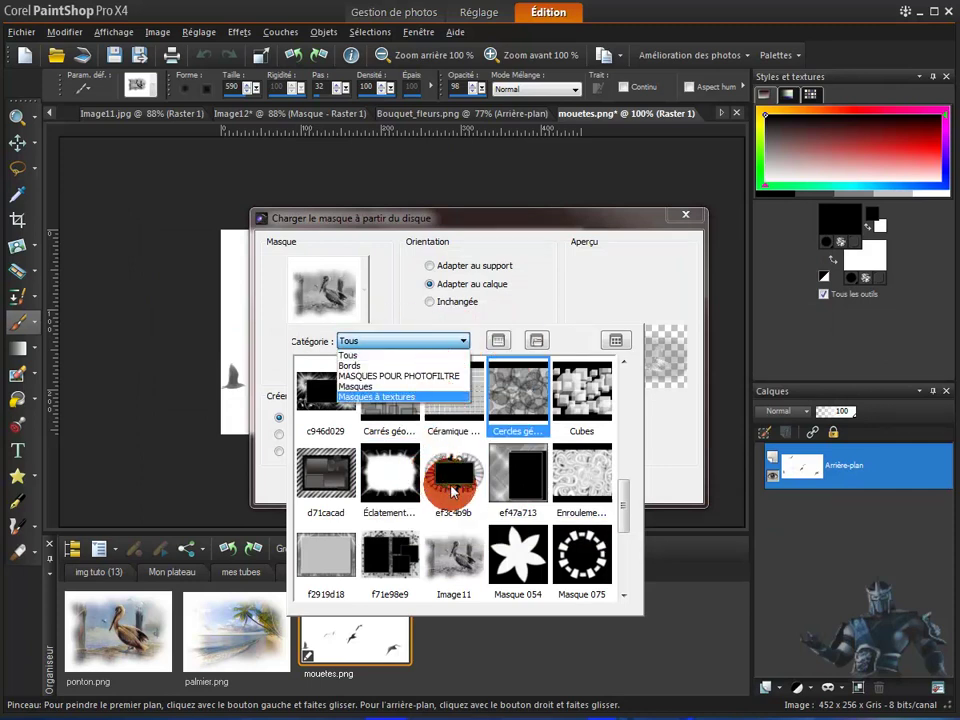
click(463, 342)
click(582, 398)
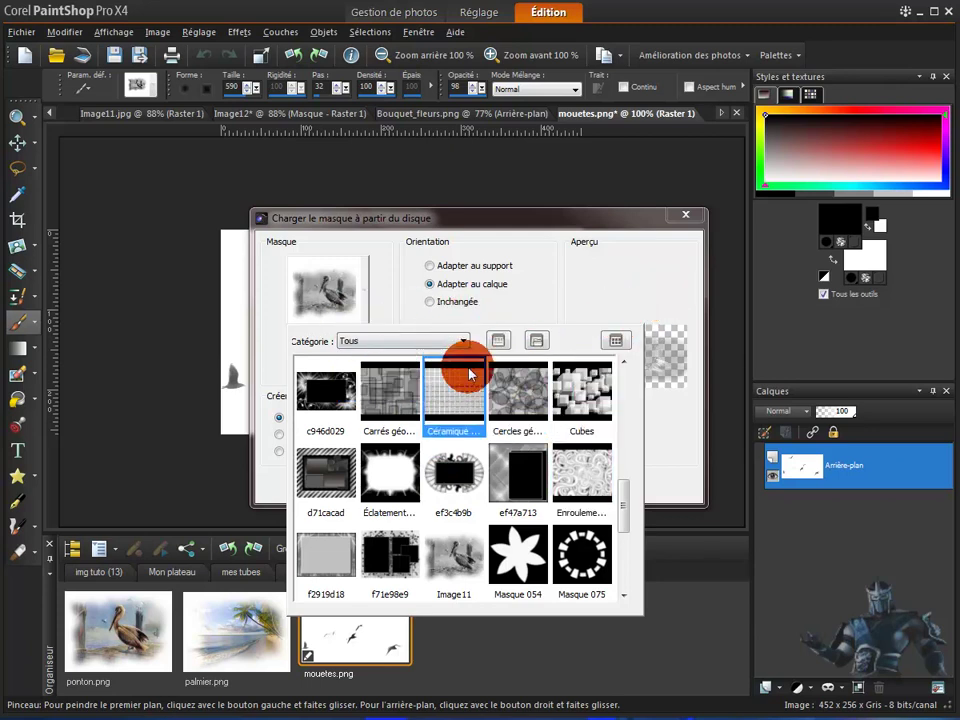
drag(624, 512, 621, 373)
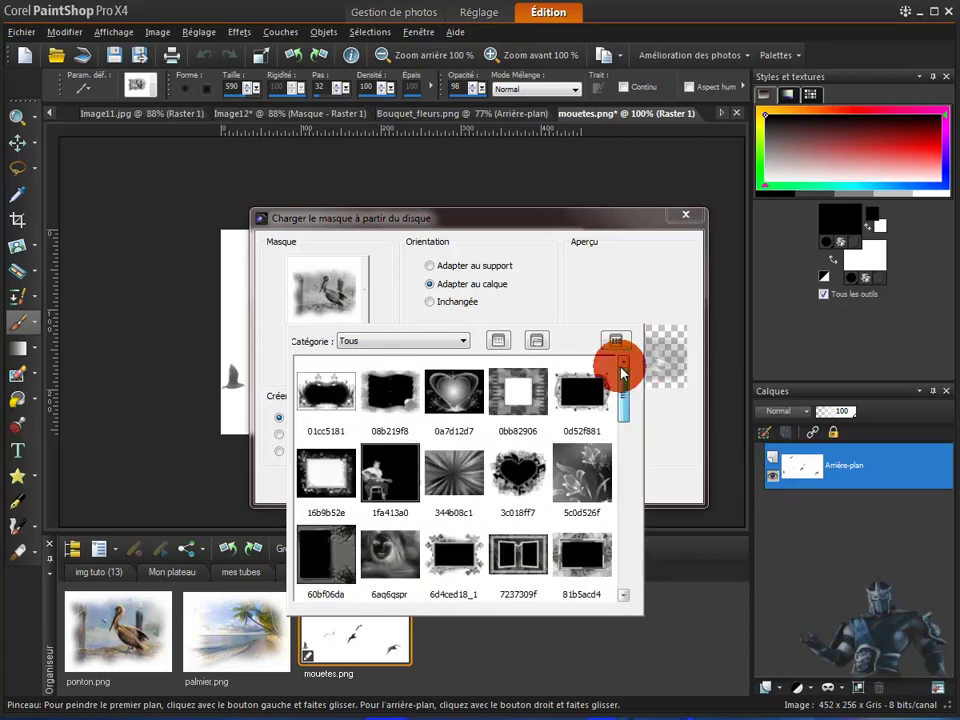
click(687, 218)
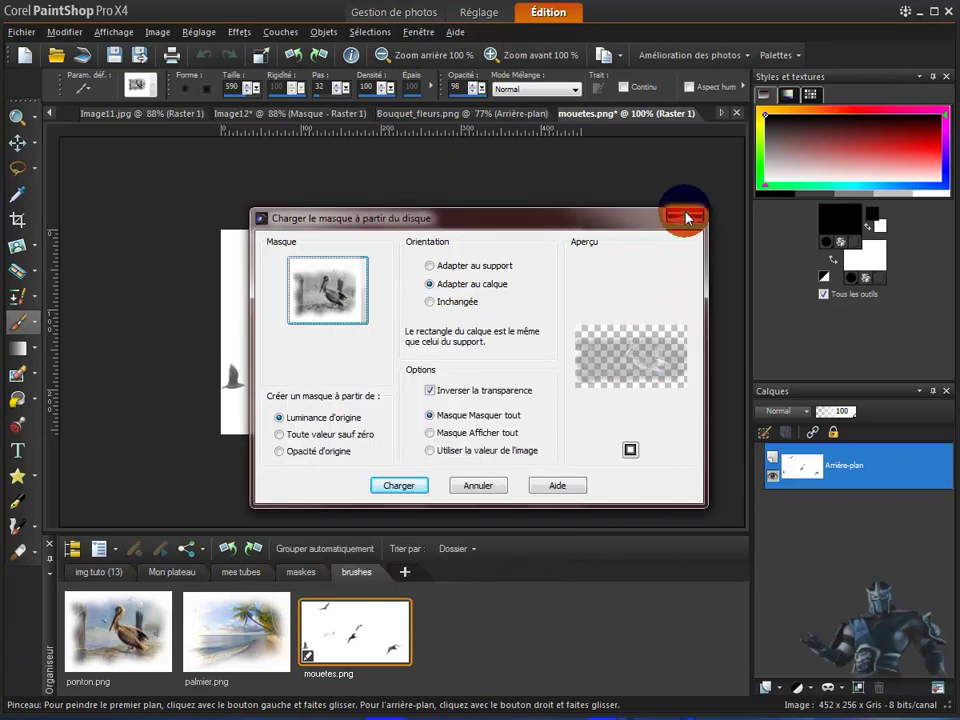
click(686, 215)
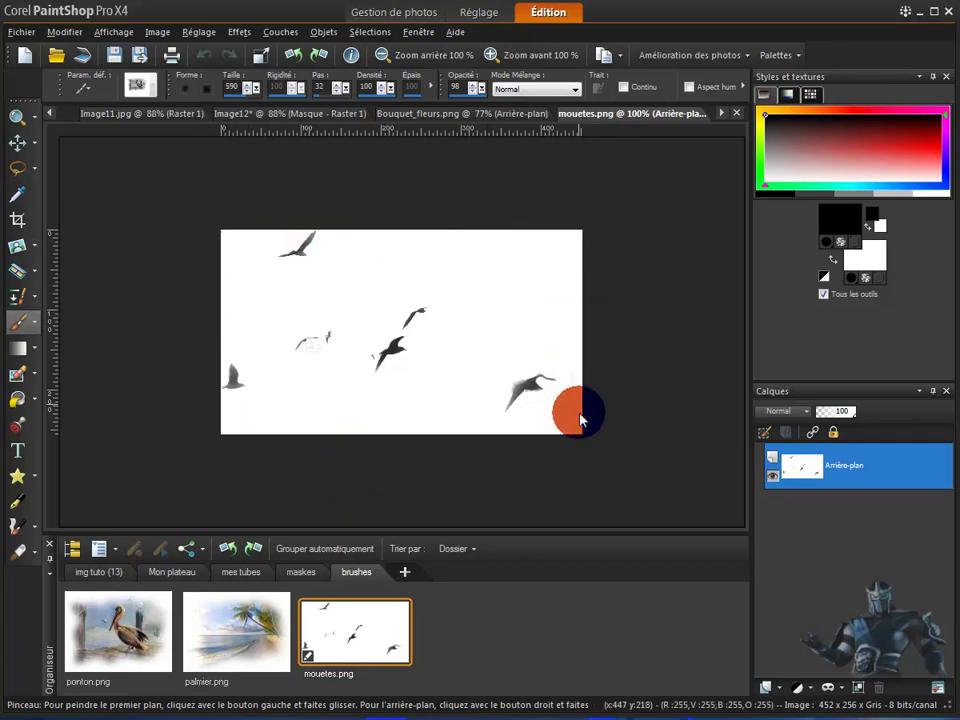
- Paint over mouetes.png in black with the 0001 pelican brush tip at size 590
mouse_move(604, 218)
mouse_down()
mouse_move(321, 206)
mouse_move(266, 236)
mouse_move(315, 392)
mouse_move(543, 402)
mouse_move(746, 299)
mouse_up()
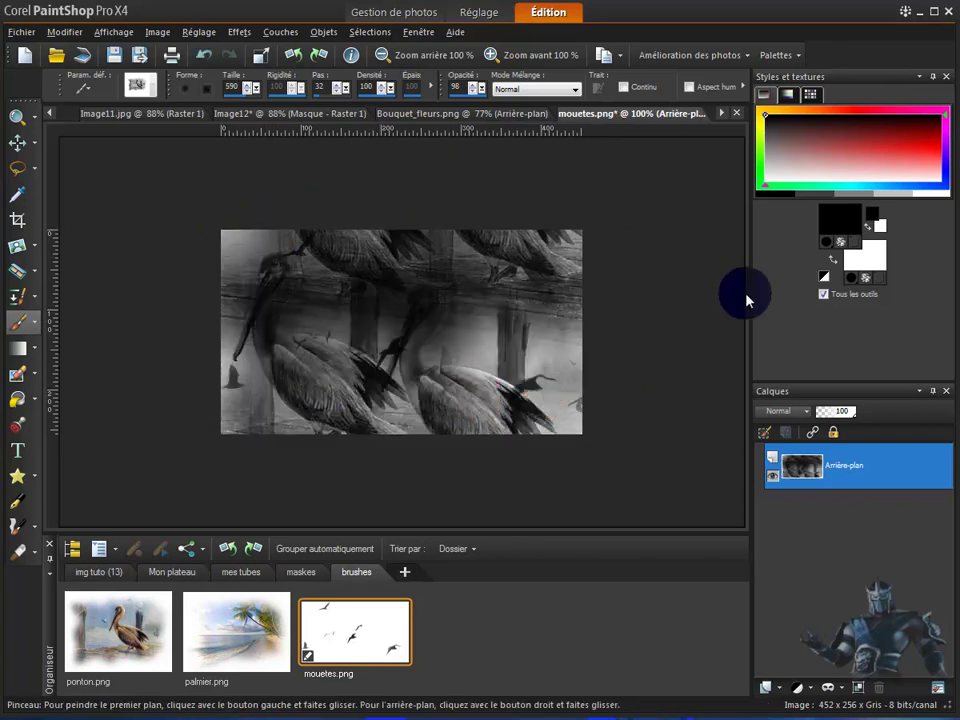